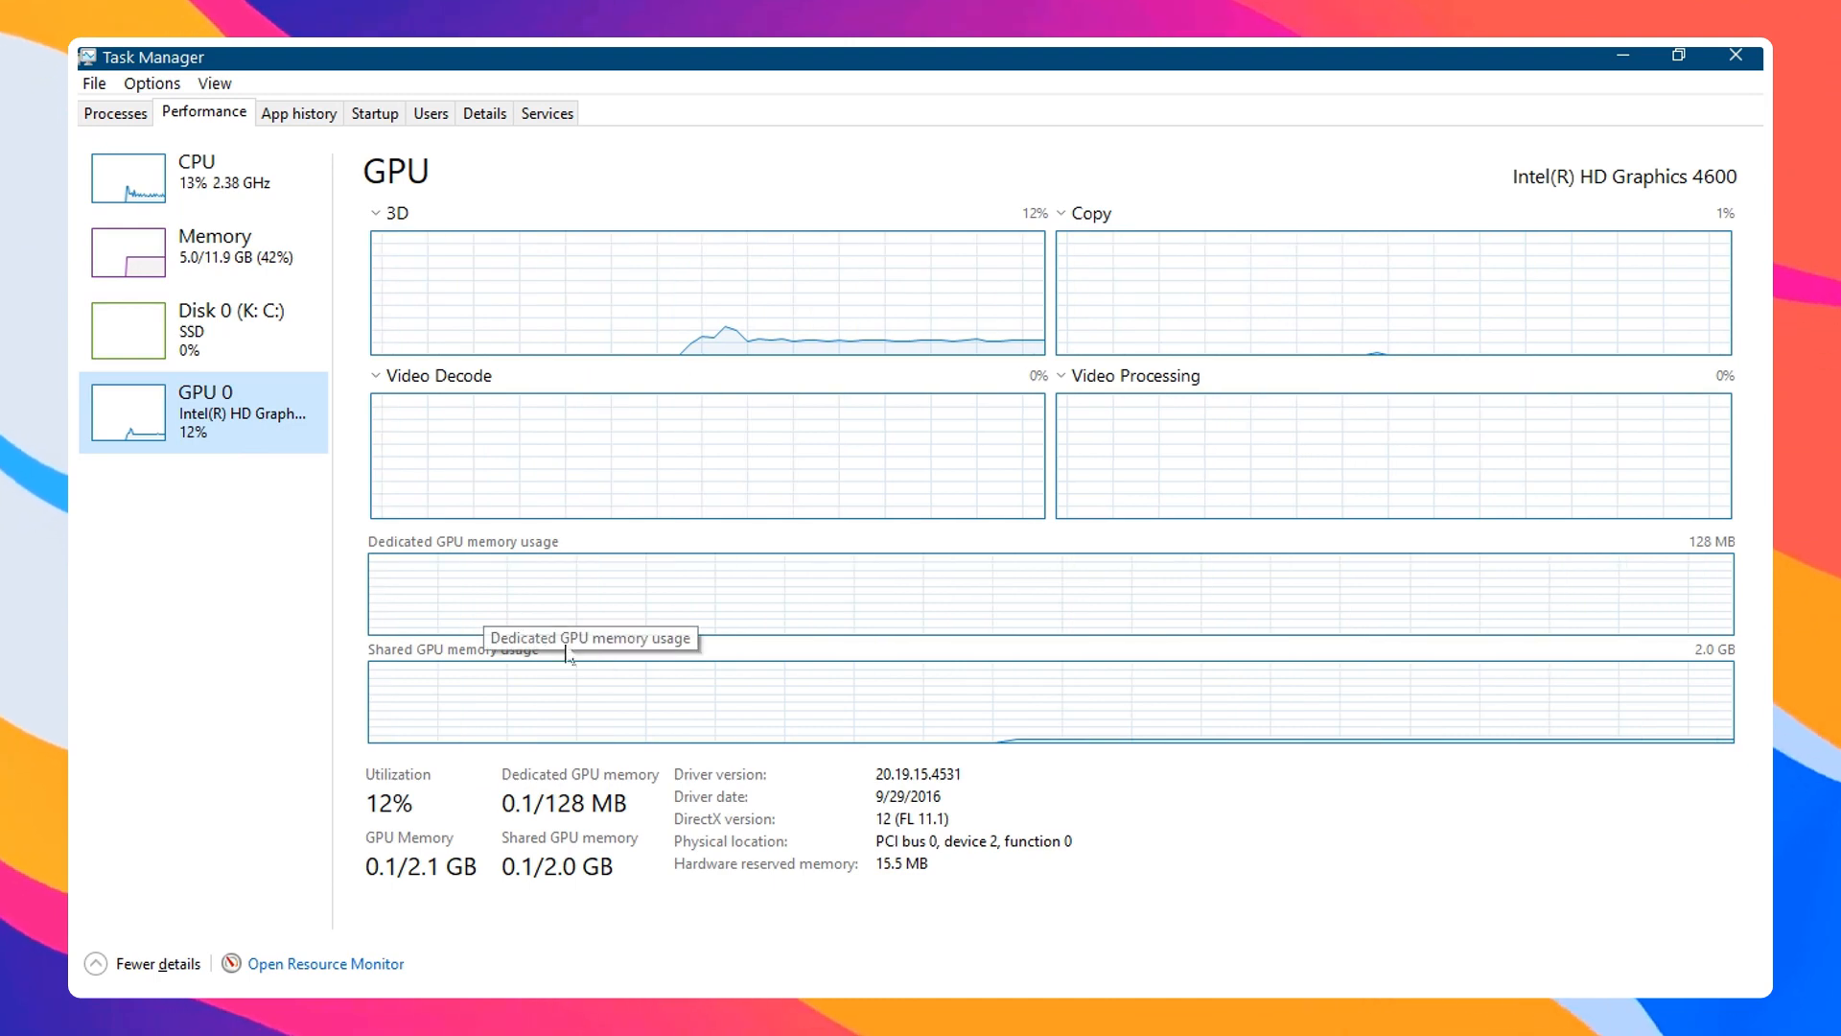
Check memory usage on the Task Manager performance page, briefly switching to Firefox and back
left_click(267, 240)
mouse_move(551, 986)
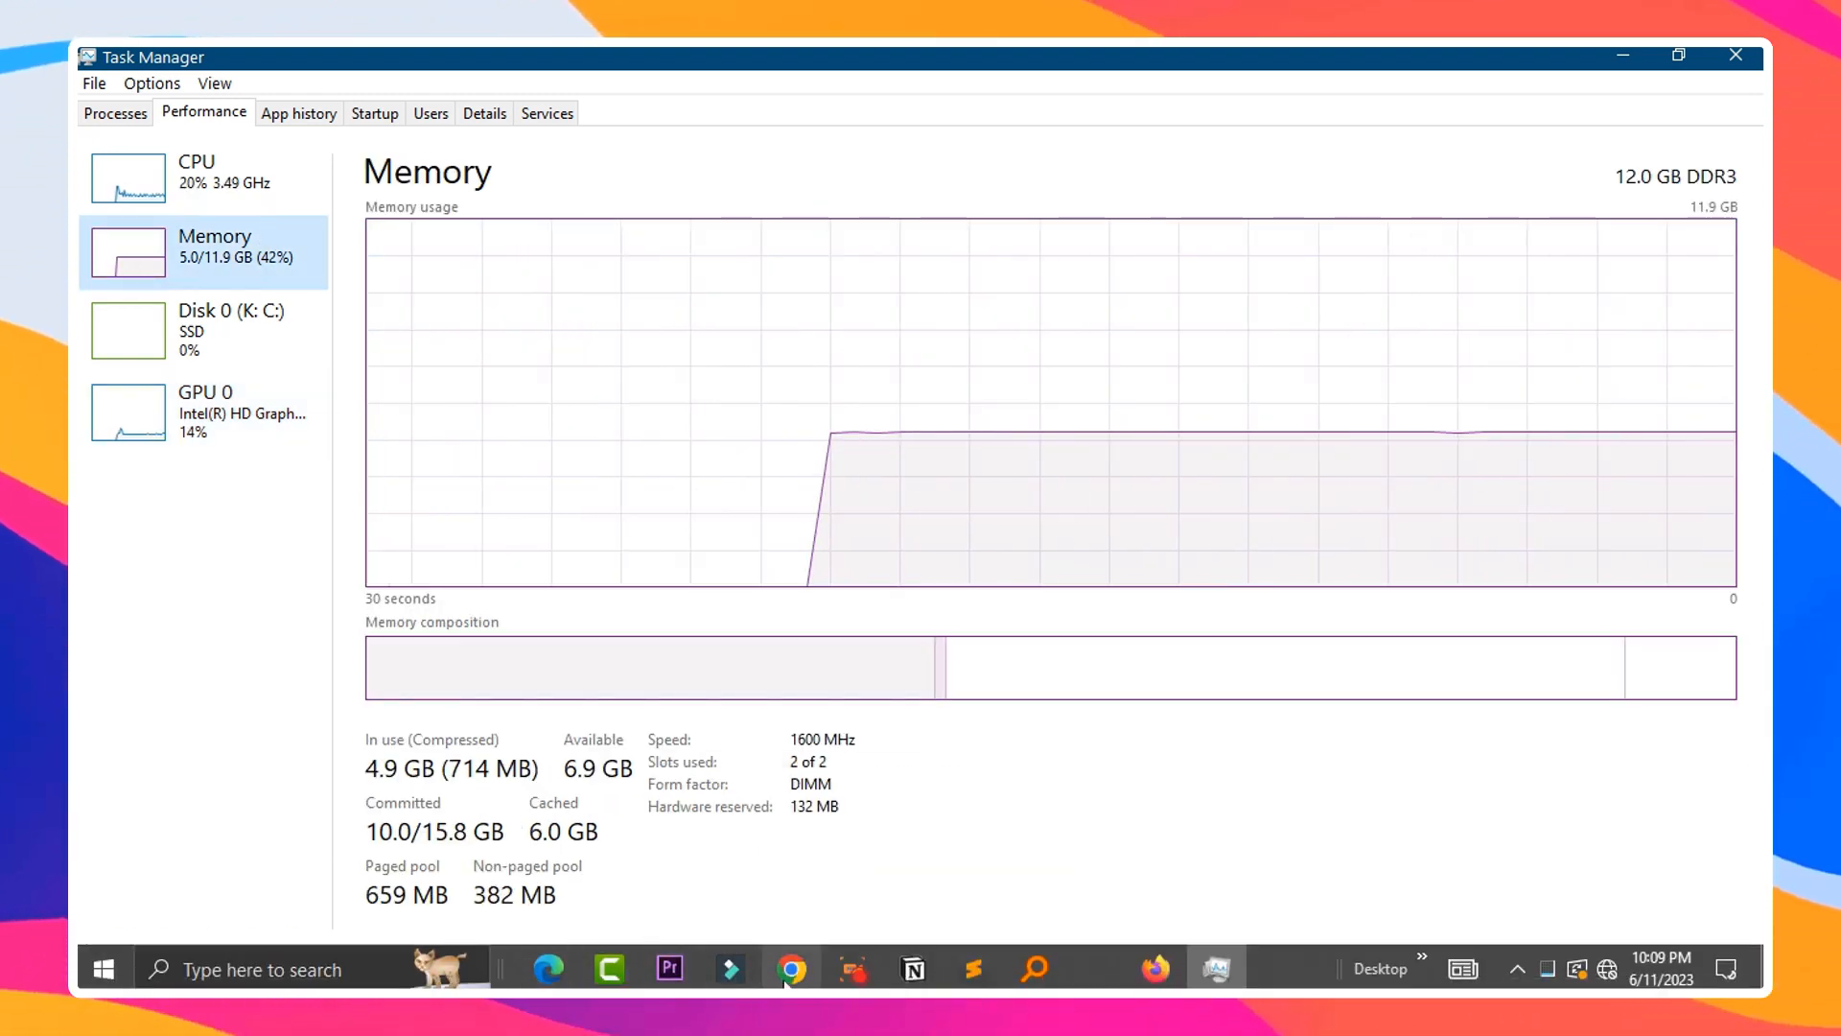
mouse_move(775, 974)
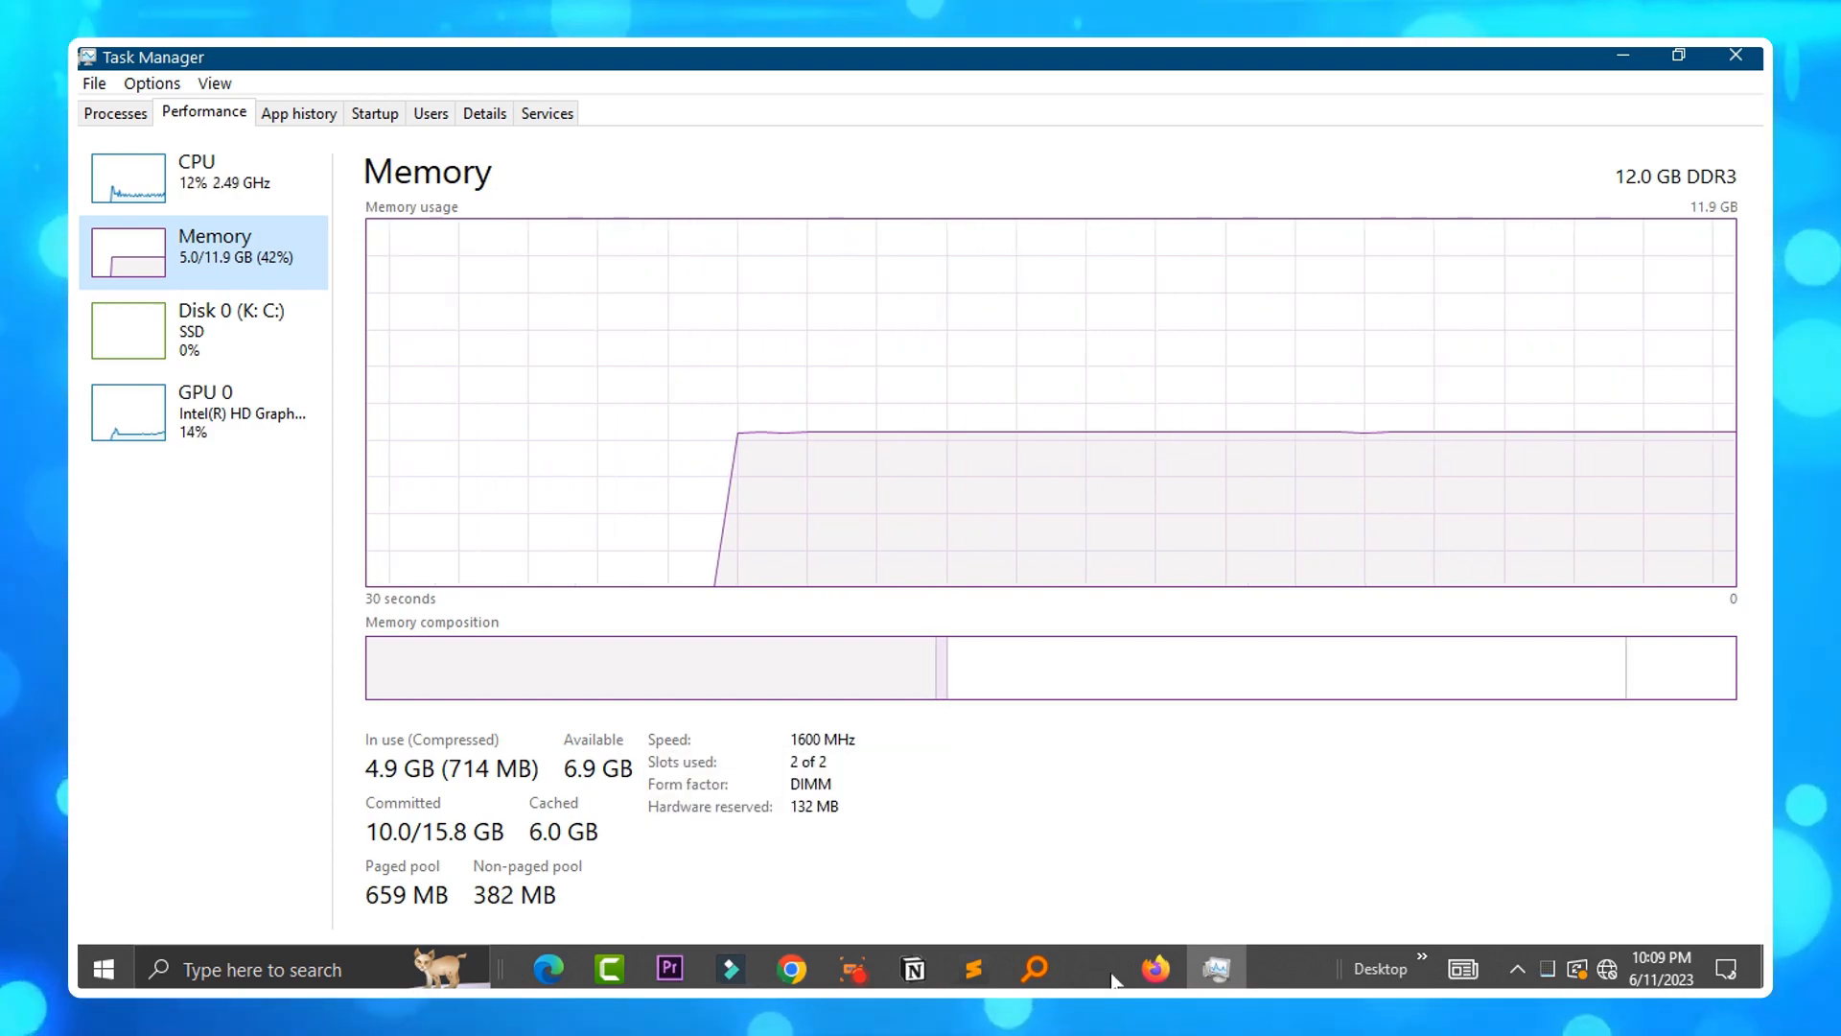
mouse_move(1158, 974)
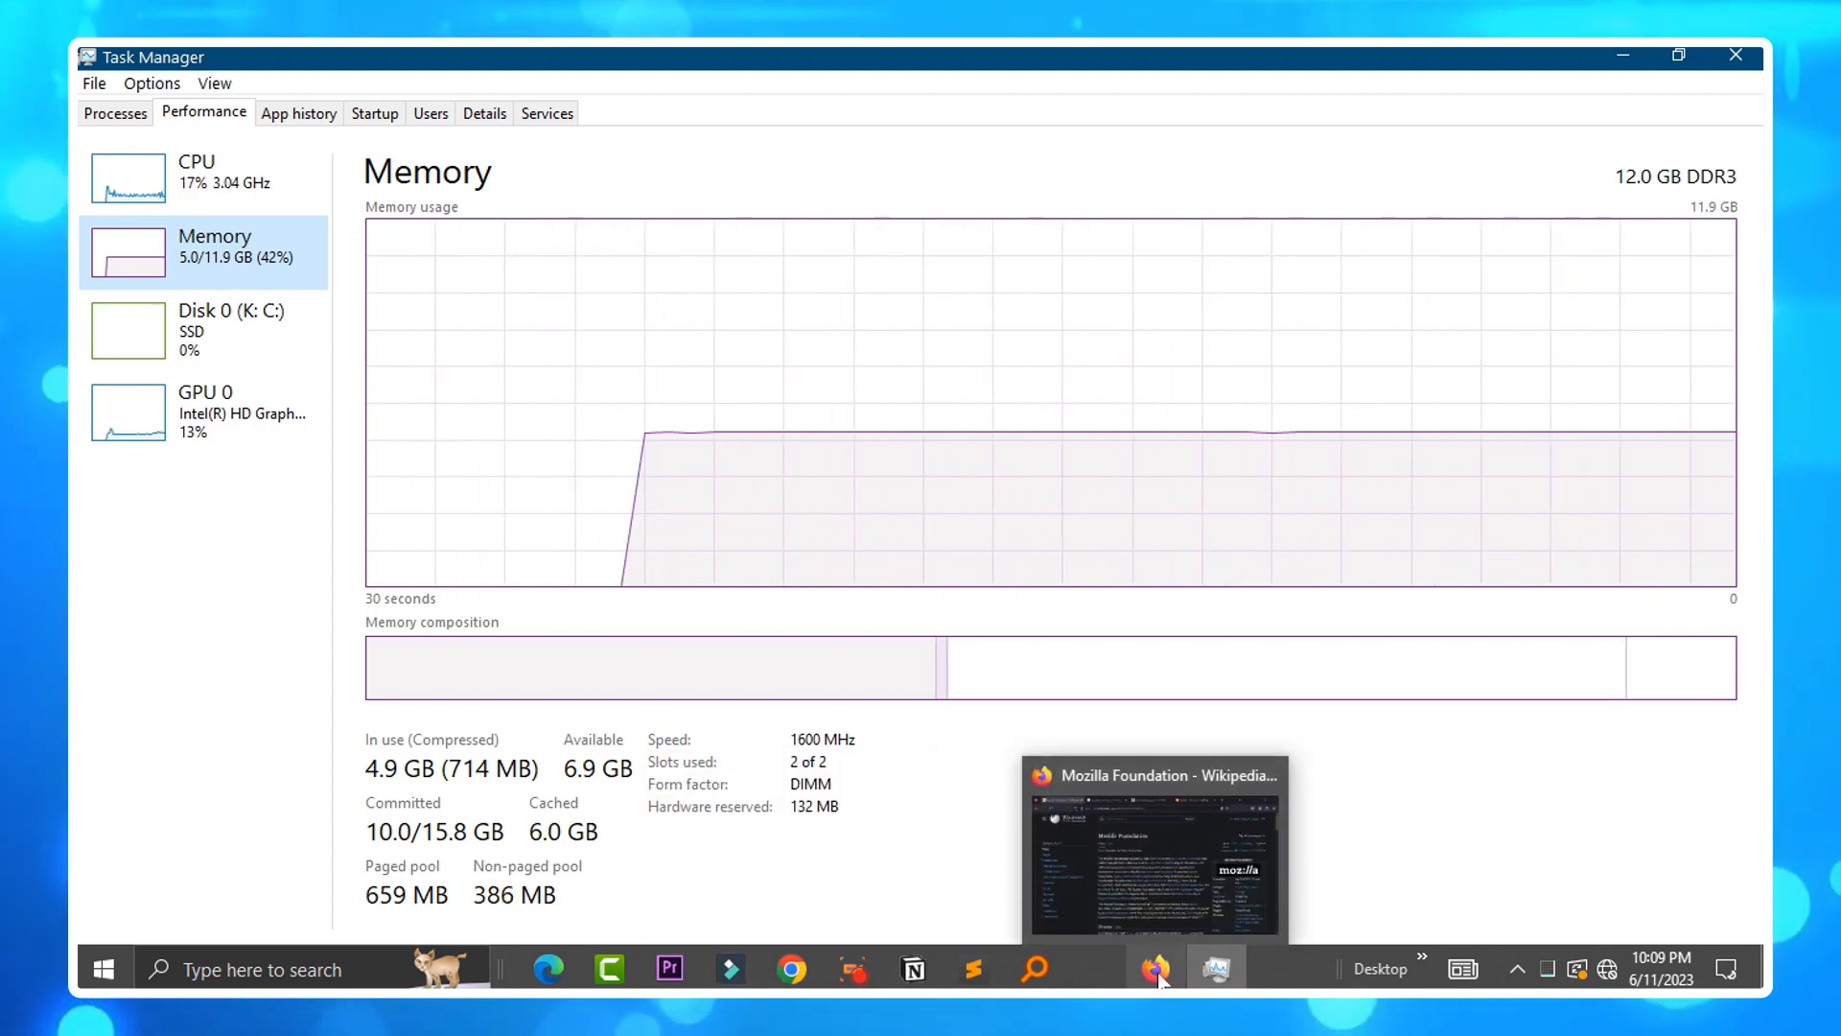
left_click(1157, 974)
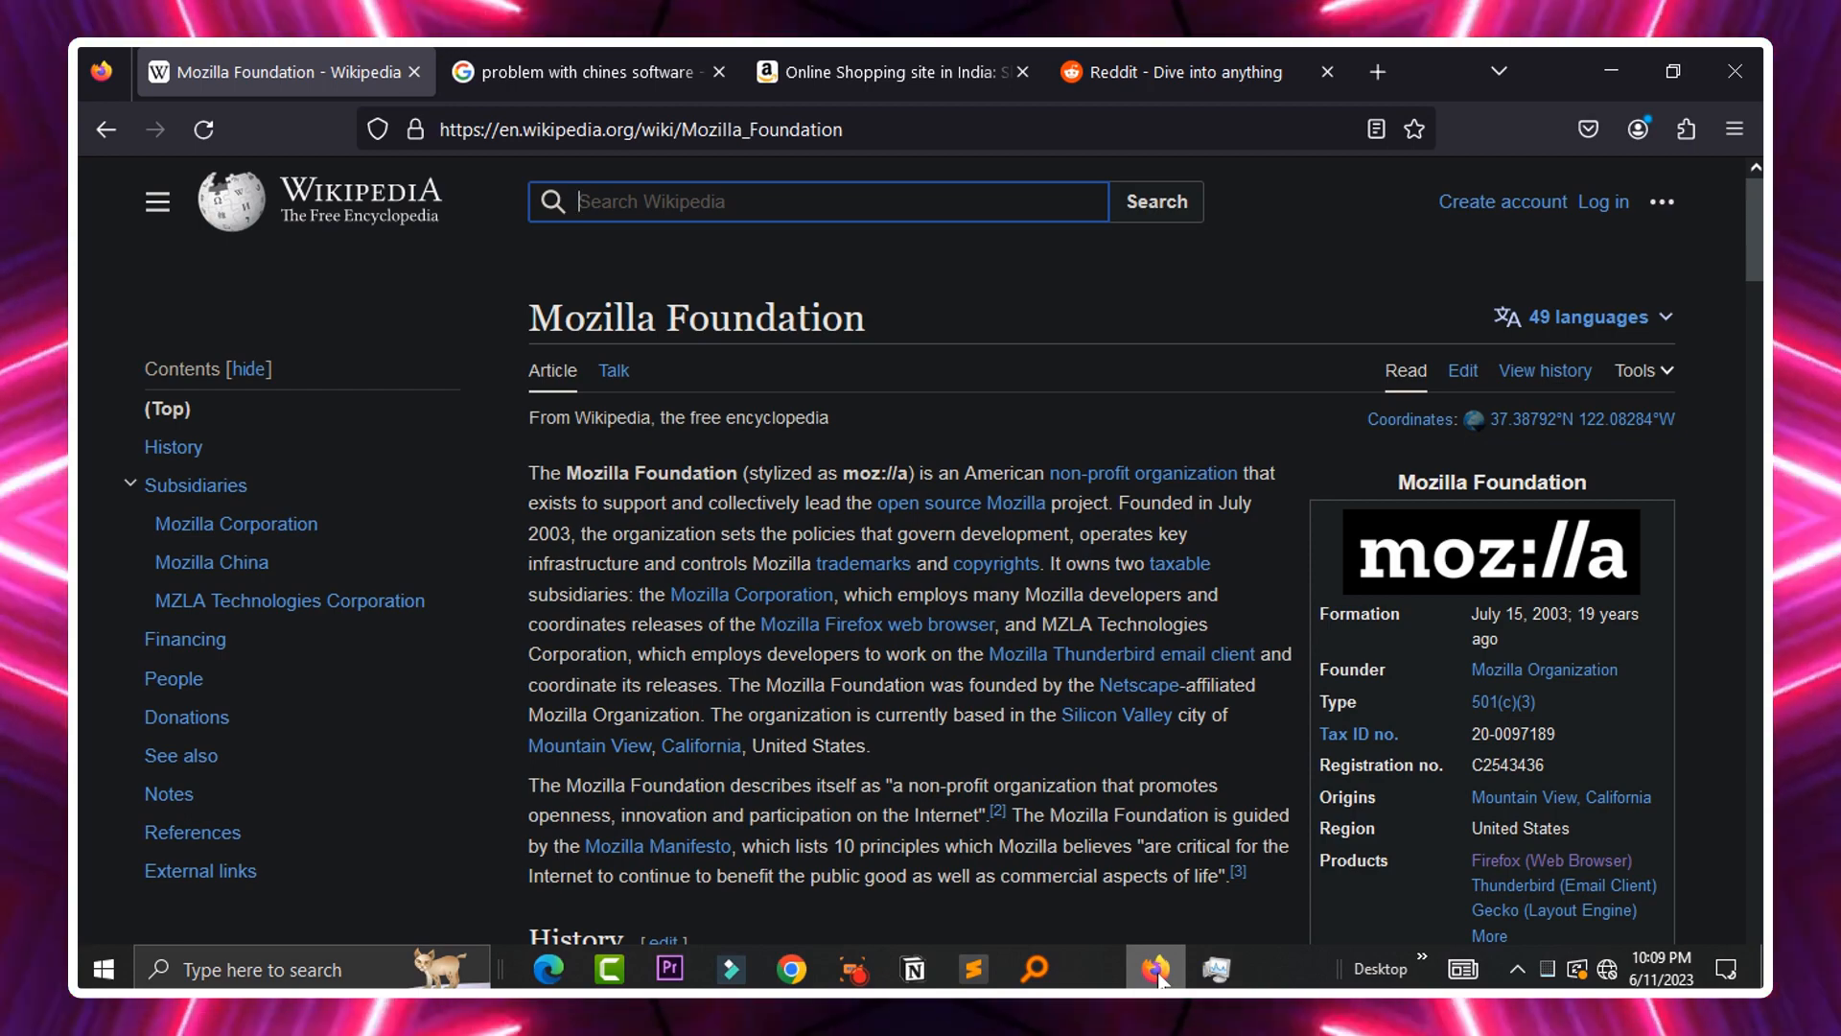
left_click(1155, 973)
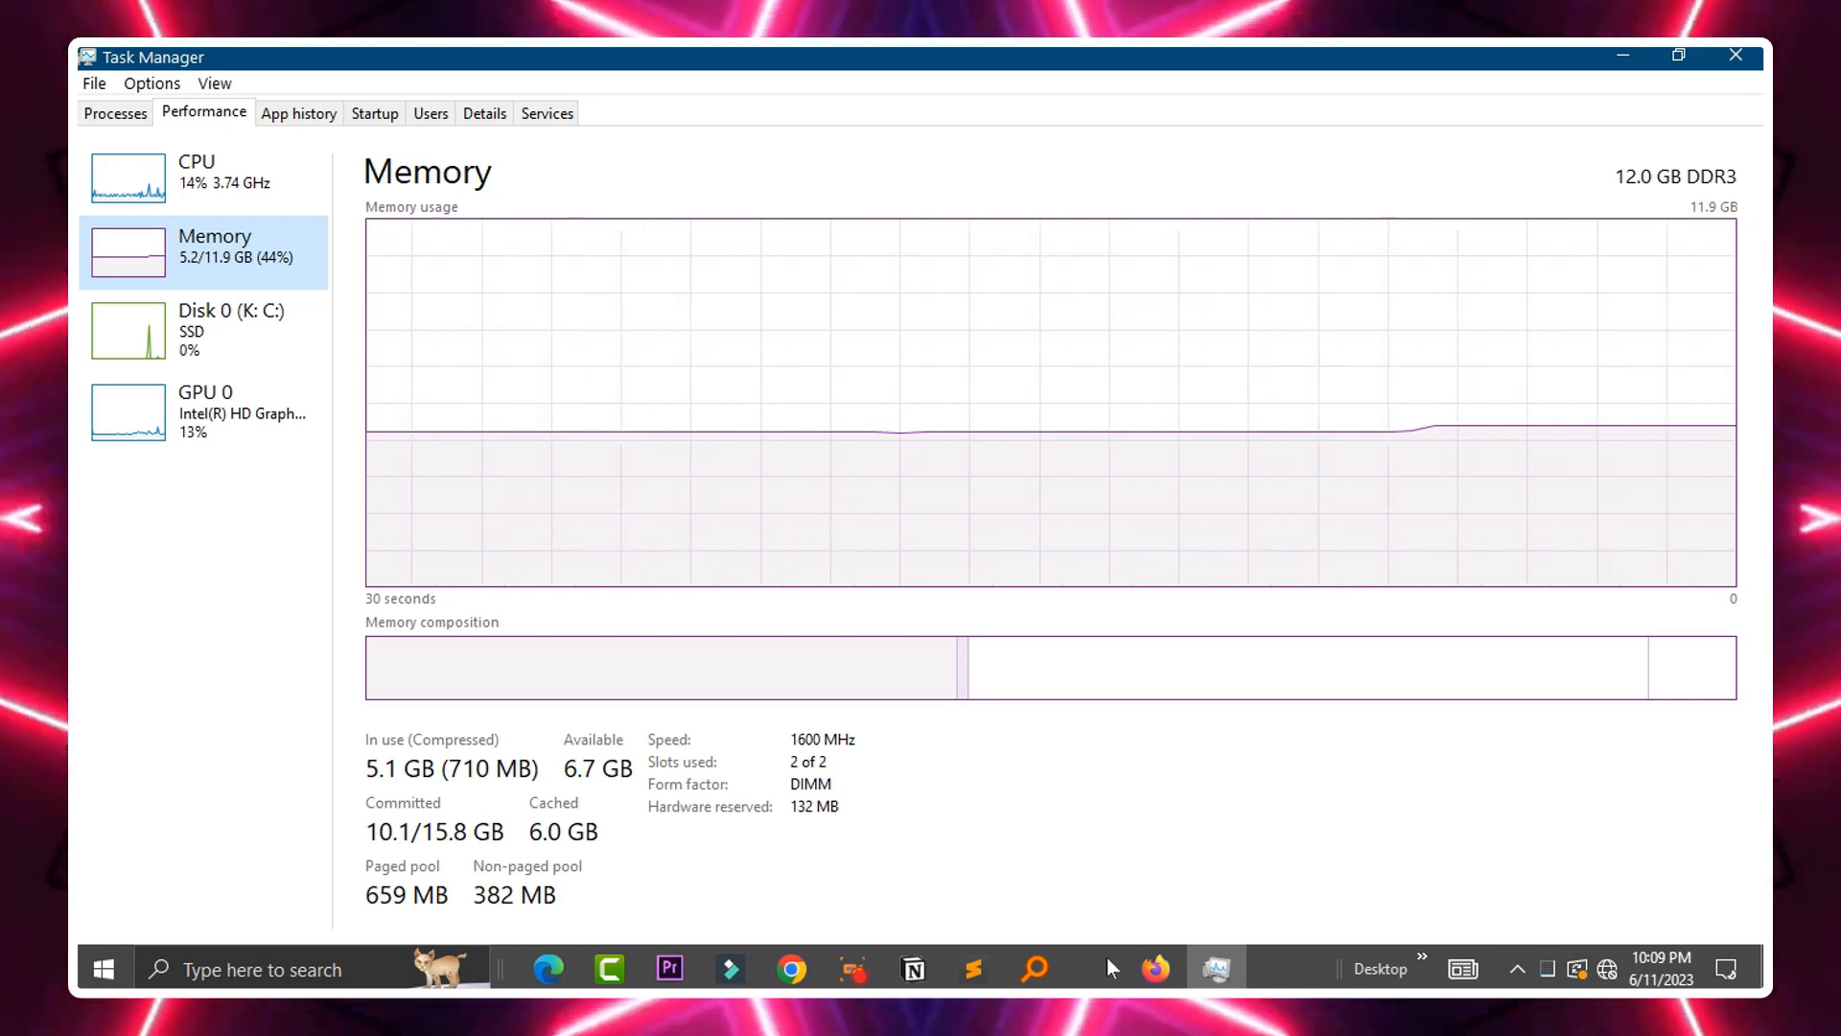
Review the running processes list, then return to the Memory performance view
left_click(152, 119)
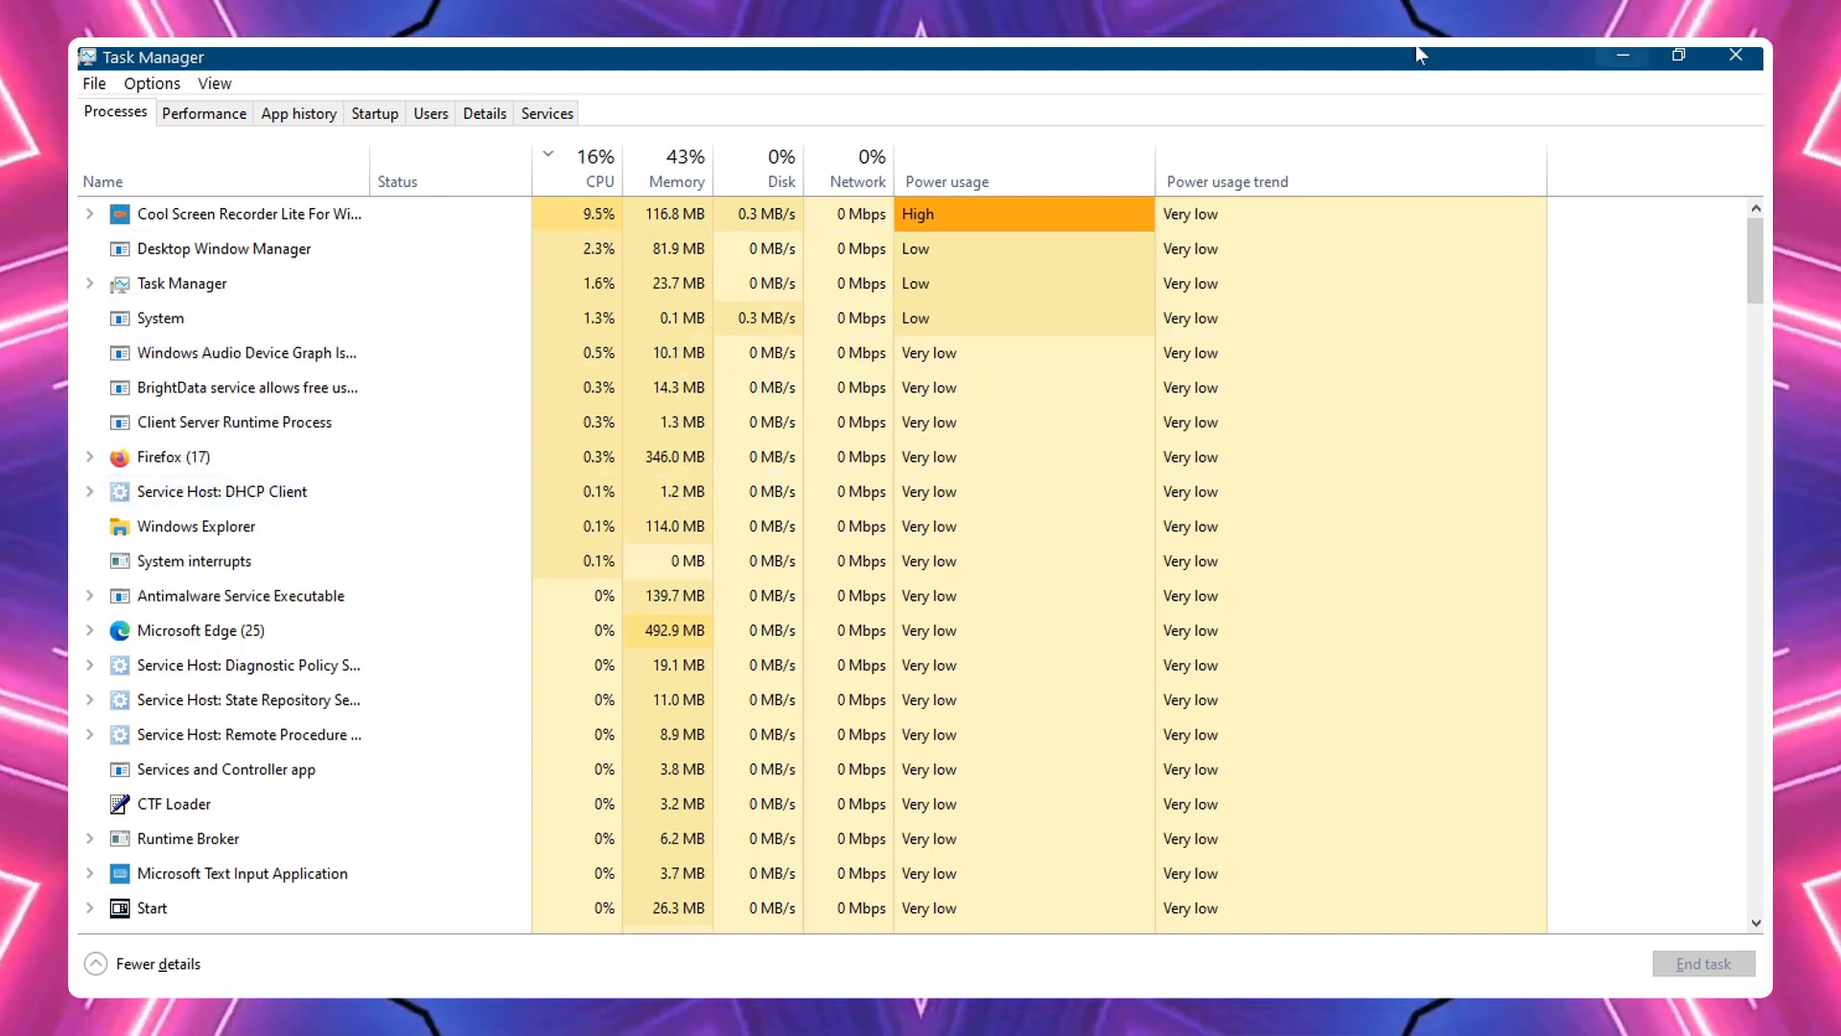
left_click(204, 112)
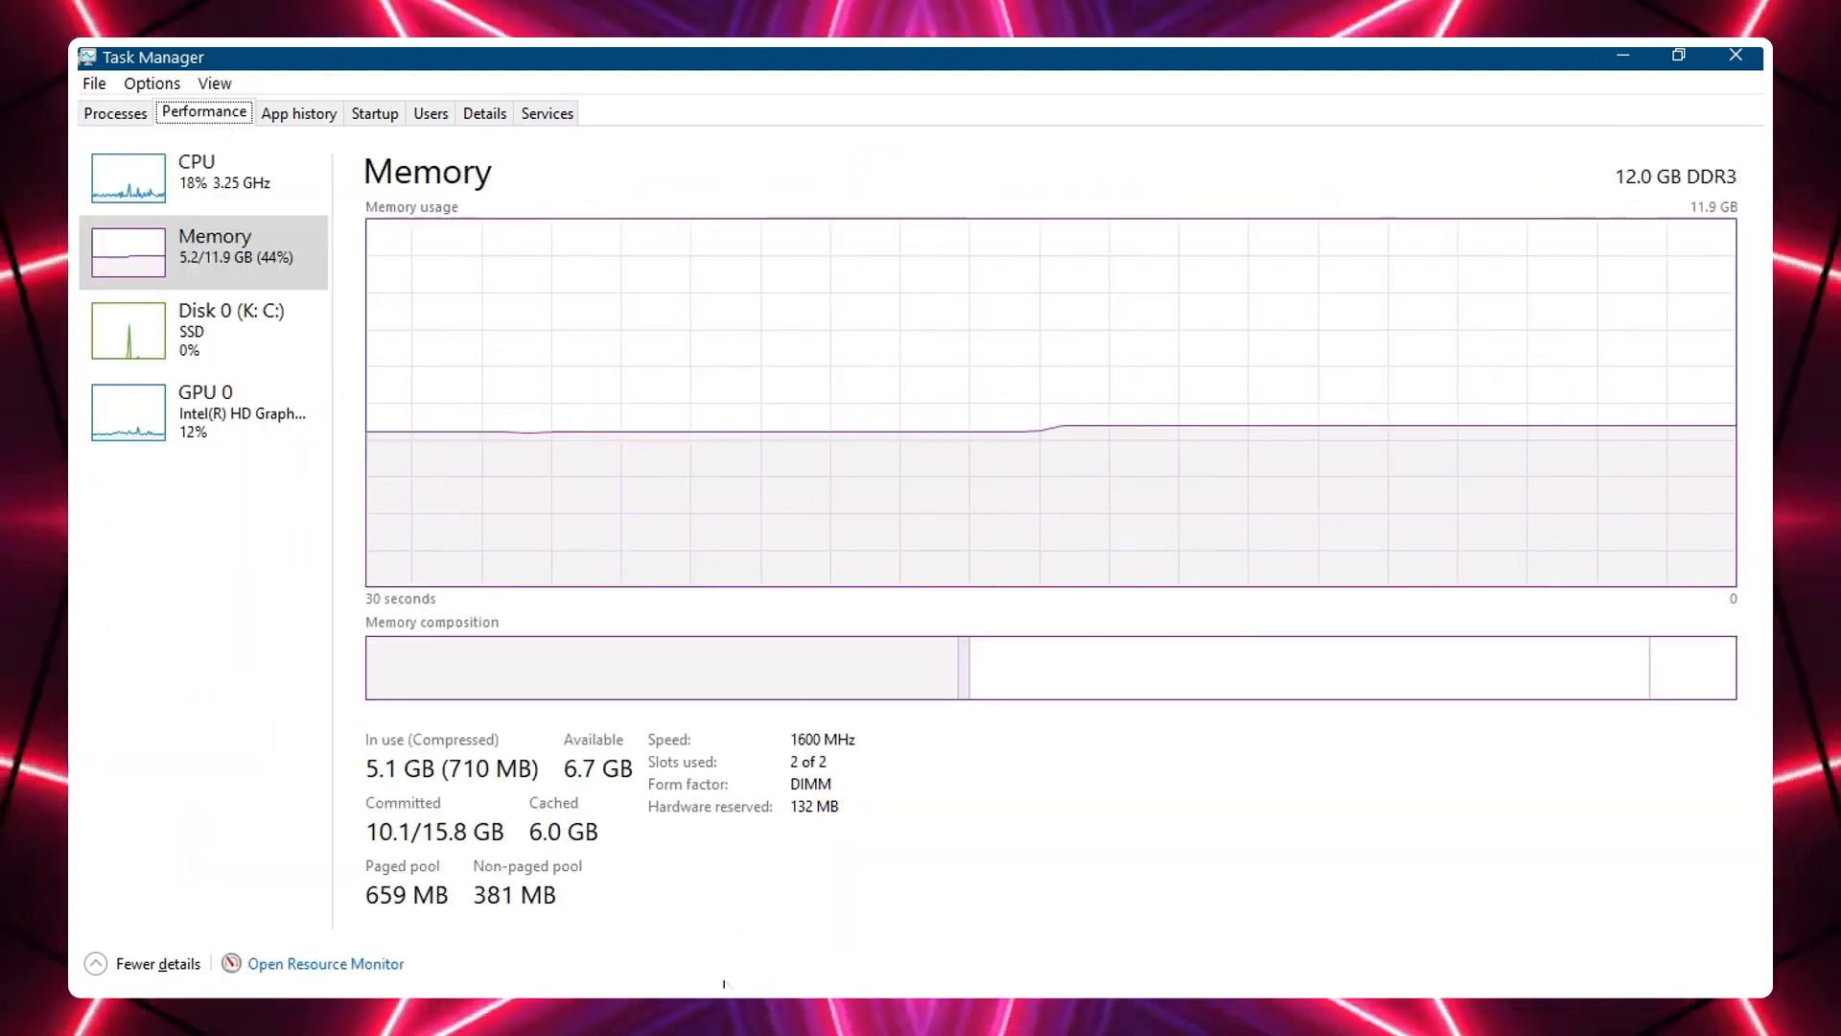
mouse_move(726, 987)
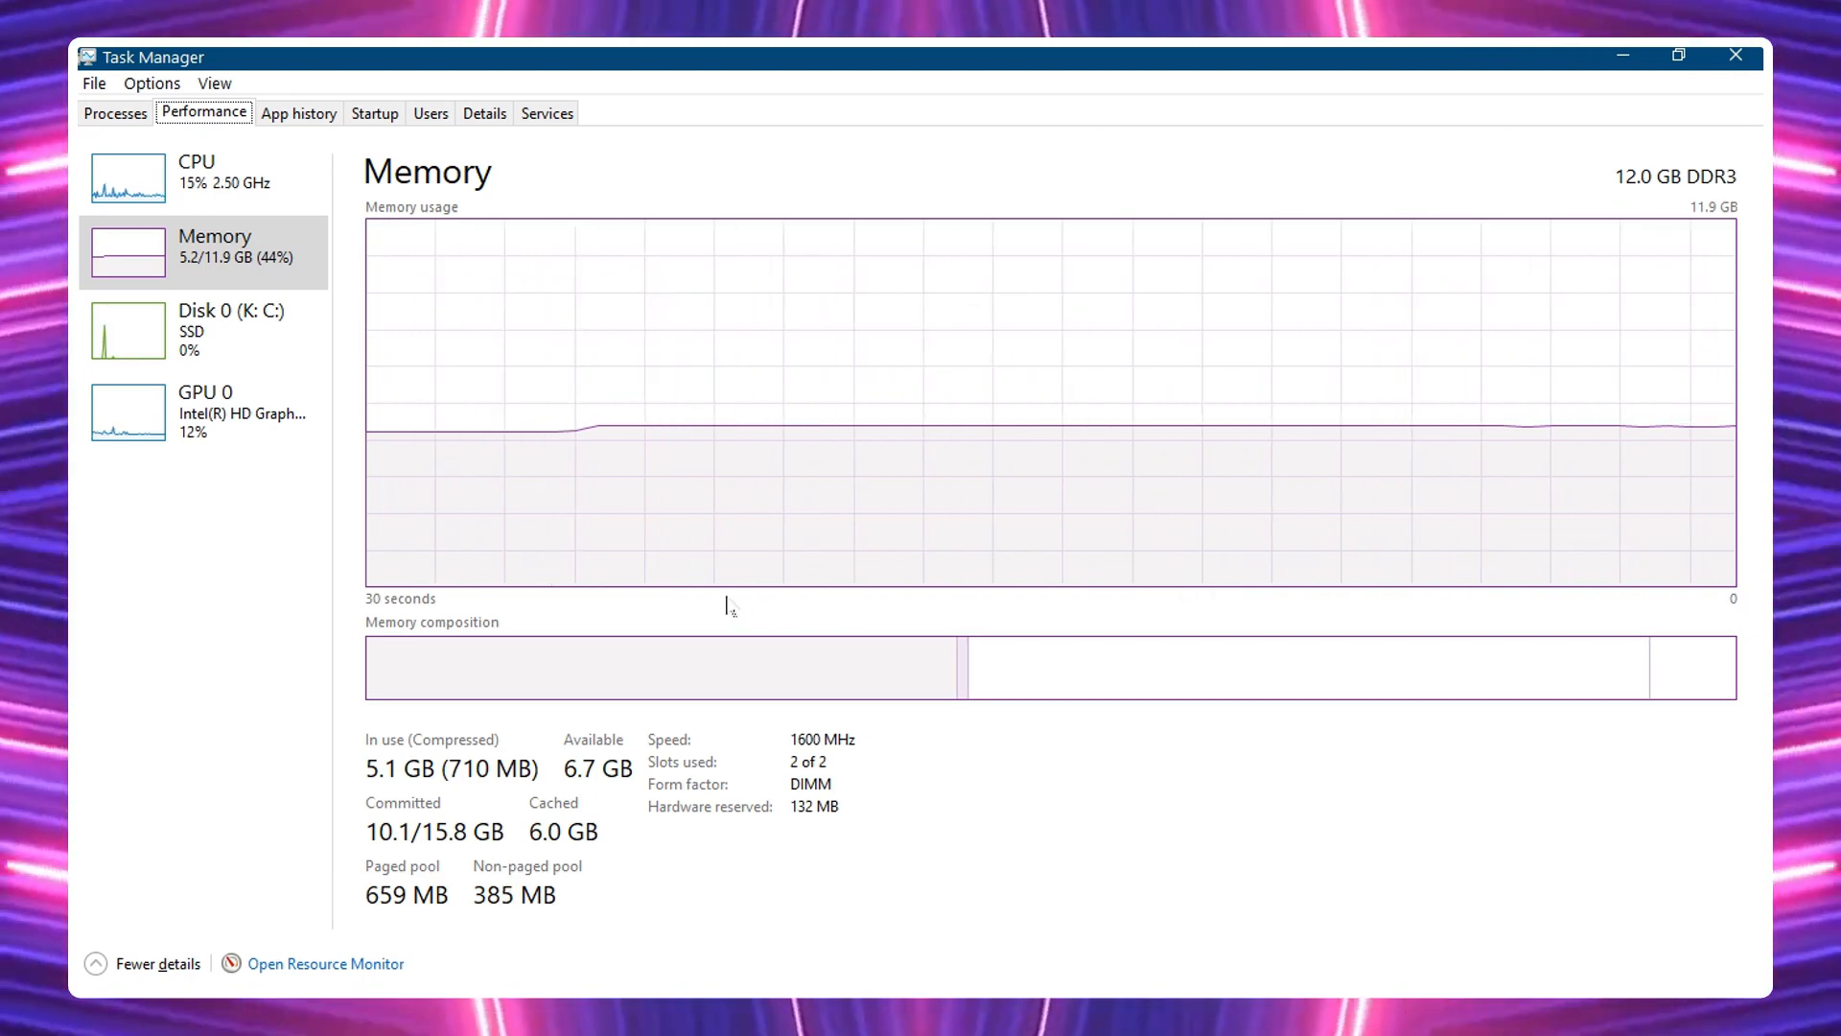
left_click(149, 192)
left_click(144, 251)
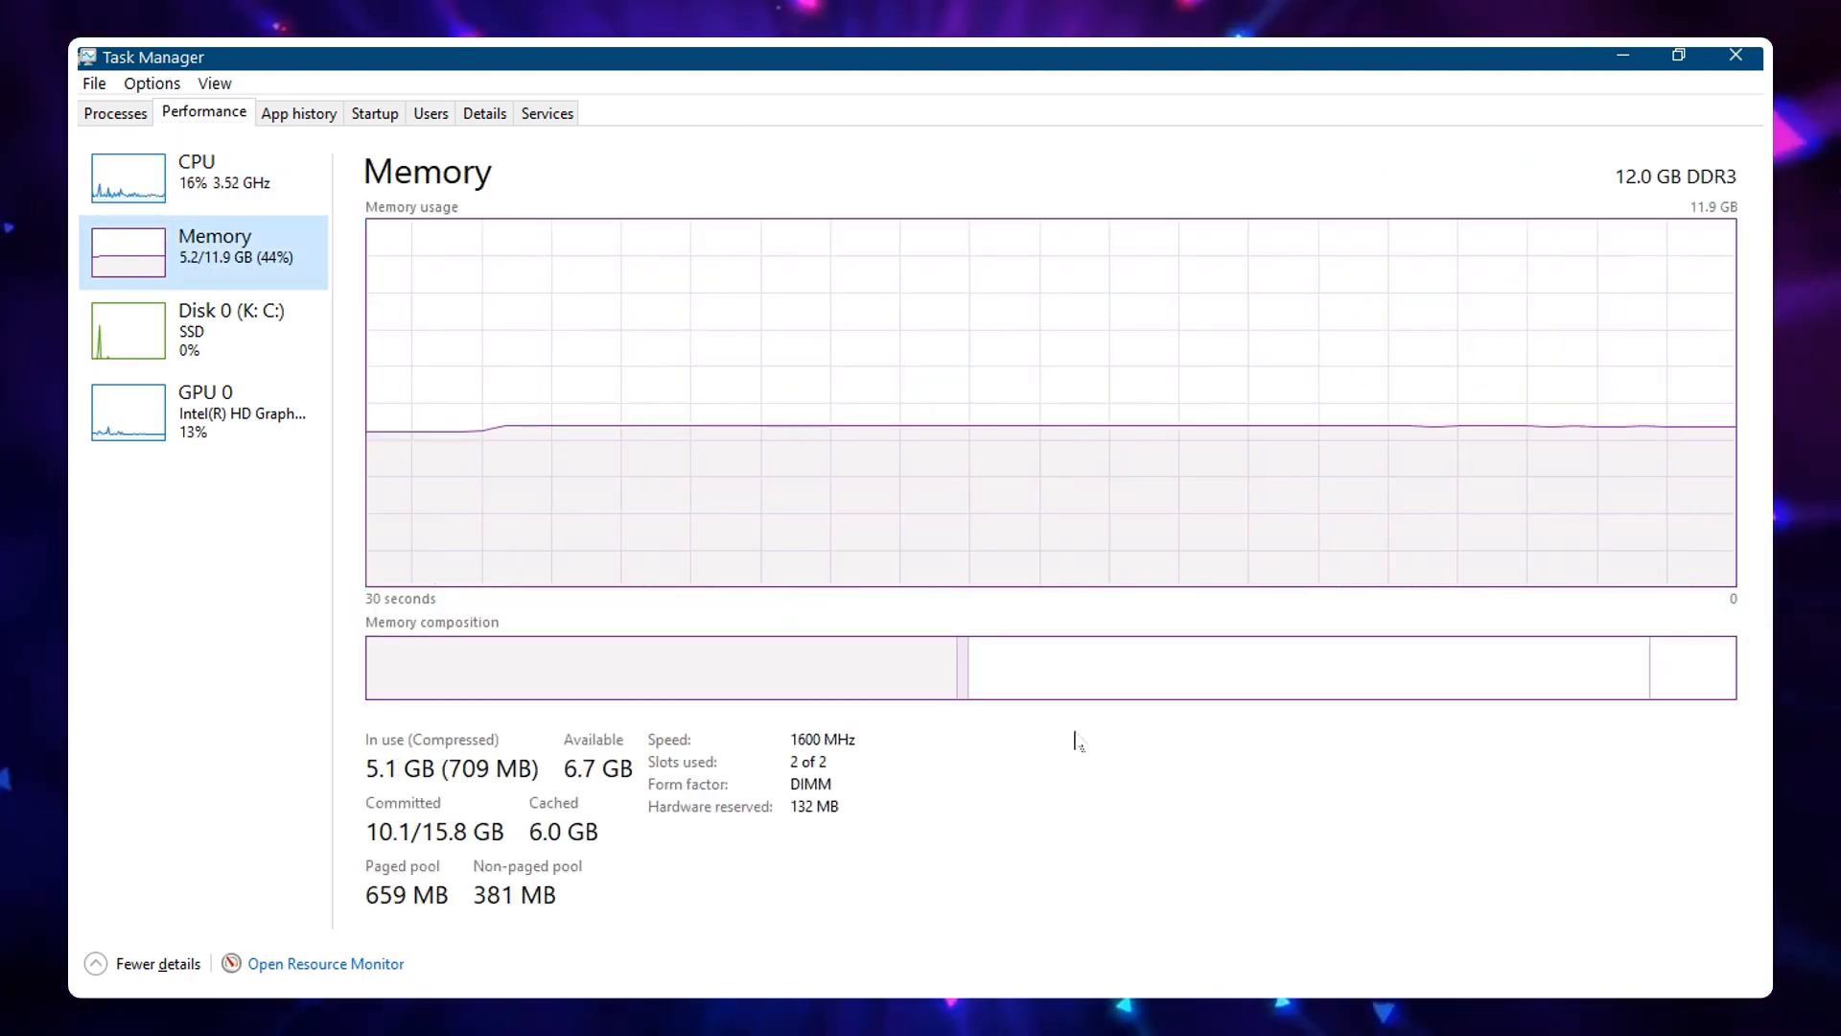
mouse_move(911, 988)
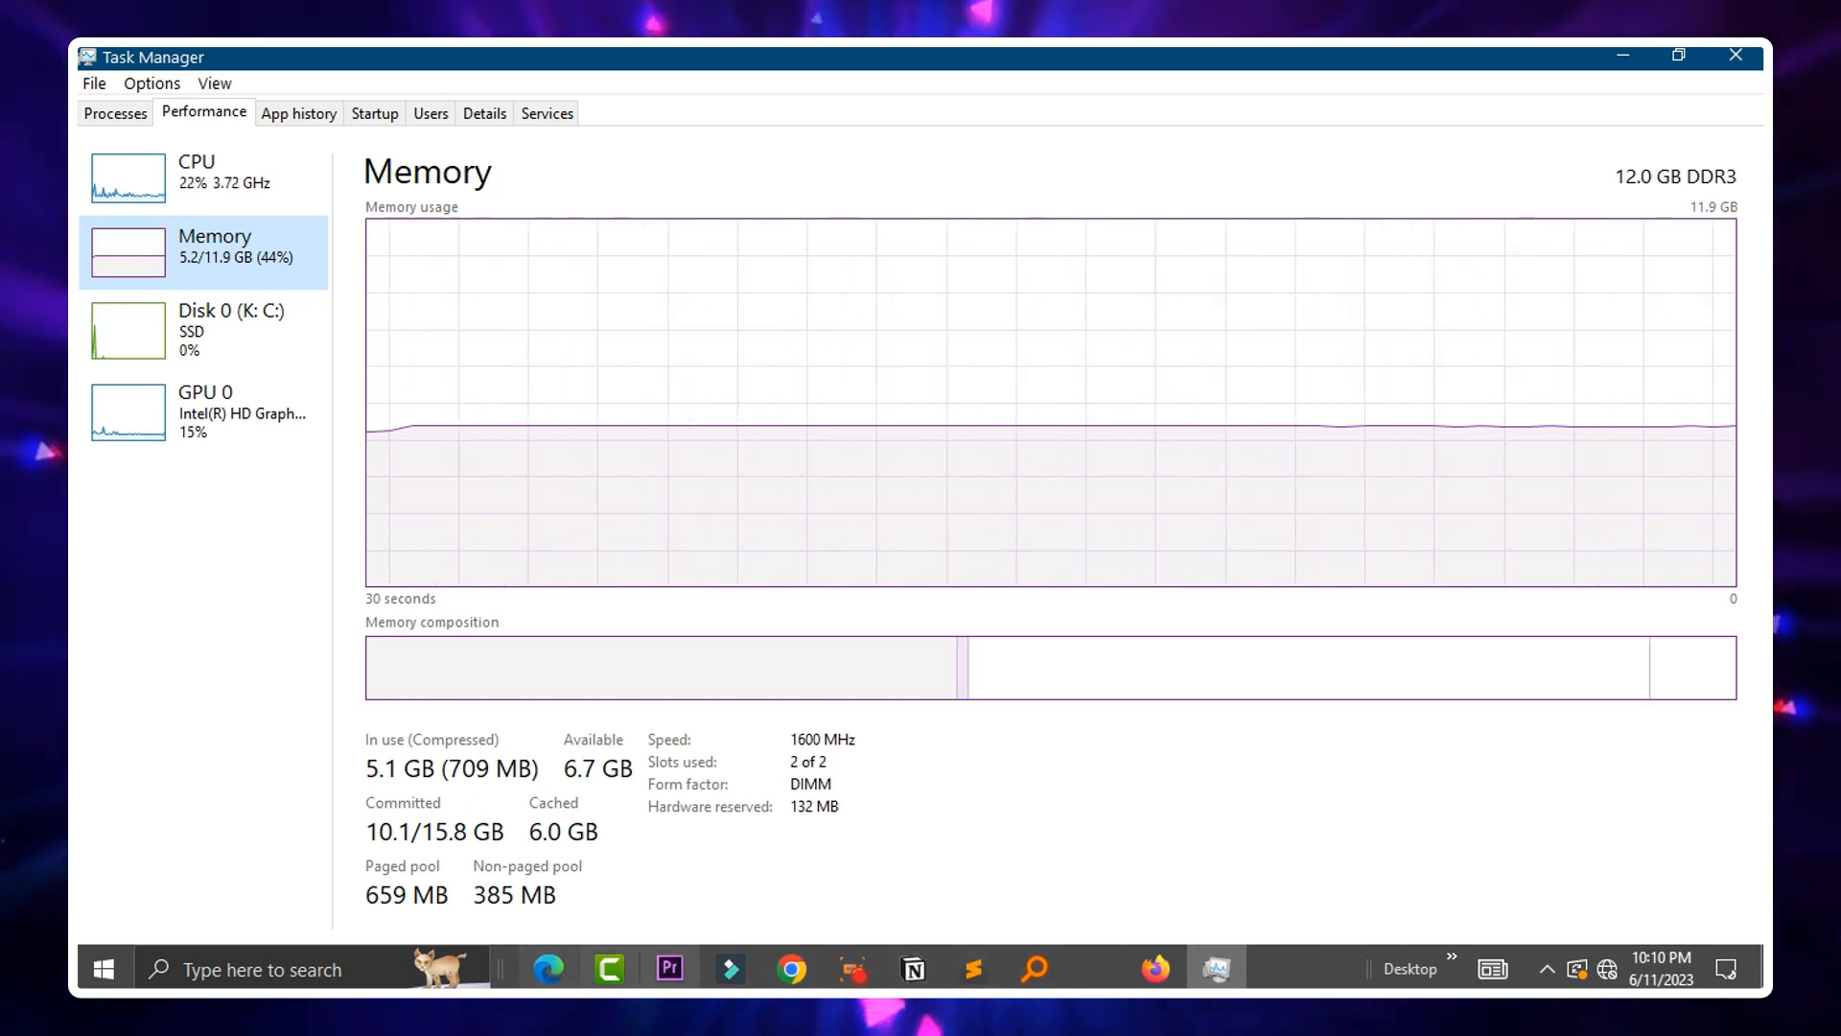
mouse_move(820, 987)
mouse_move(1148, 971)
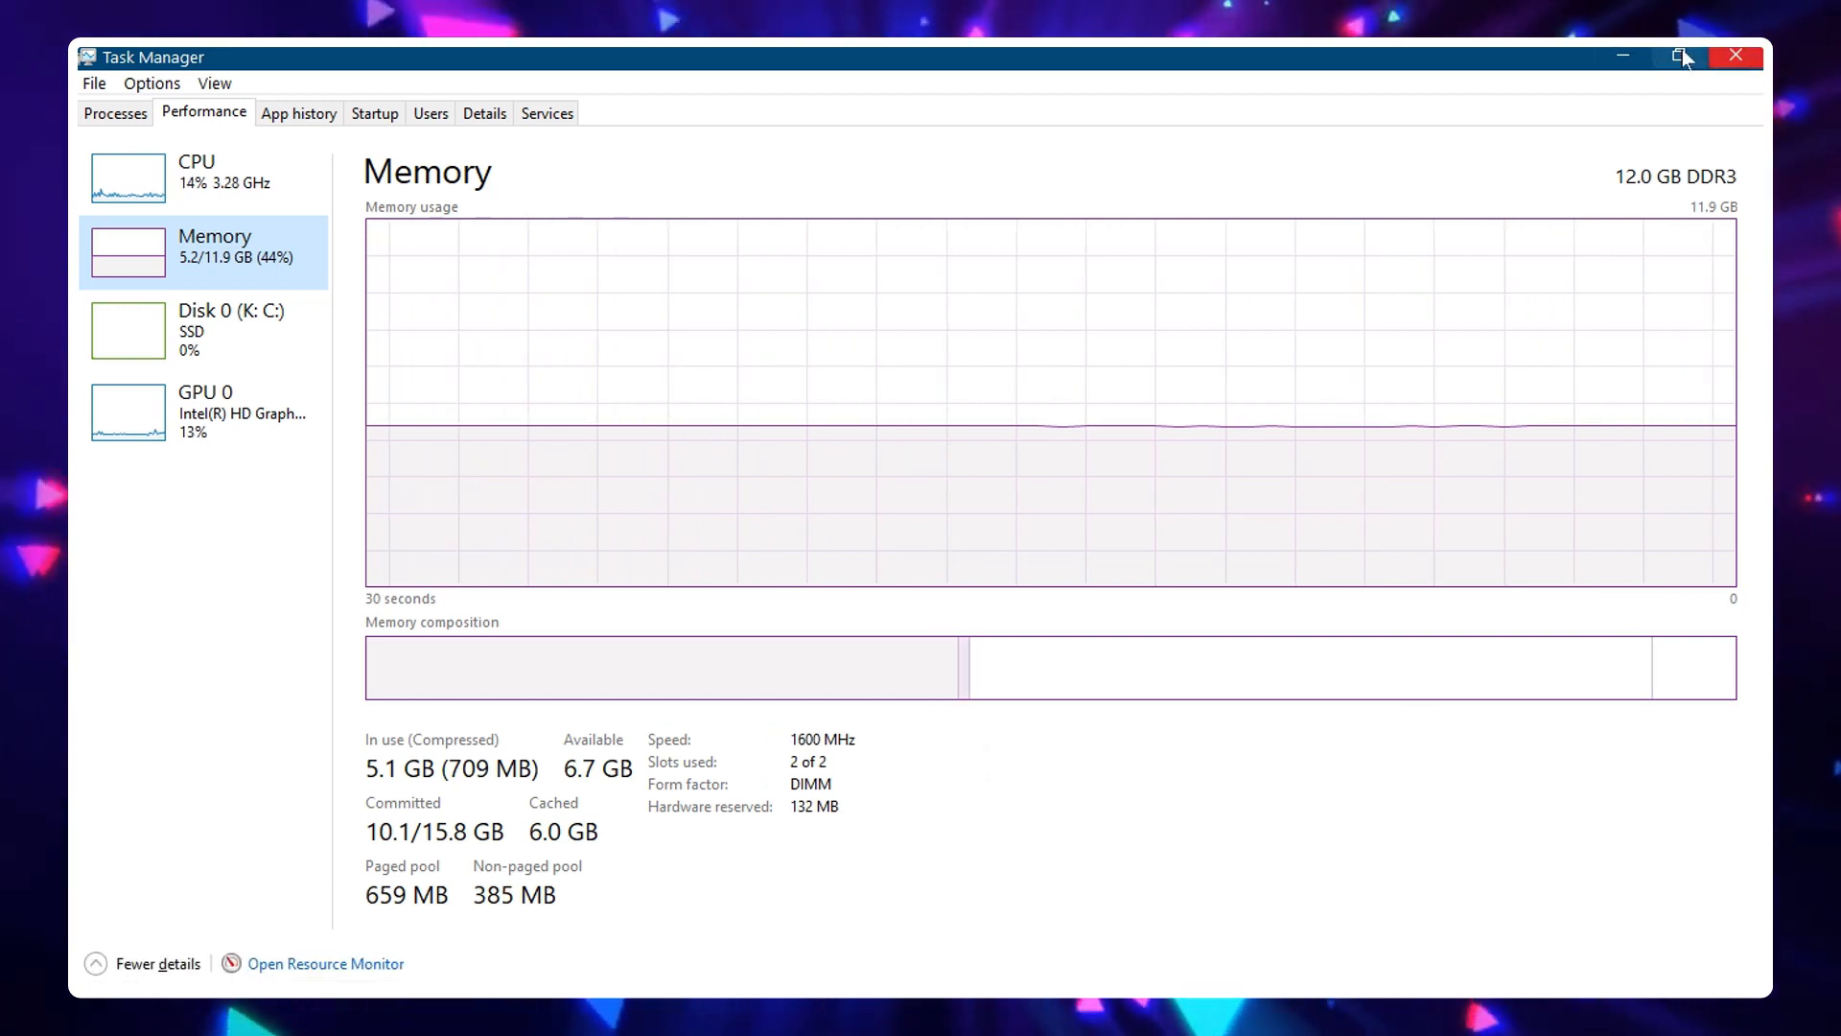
Minimize Task Manager and open System Configuration by searching for system
left_click(1621, 58)
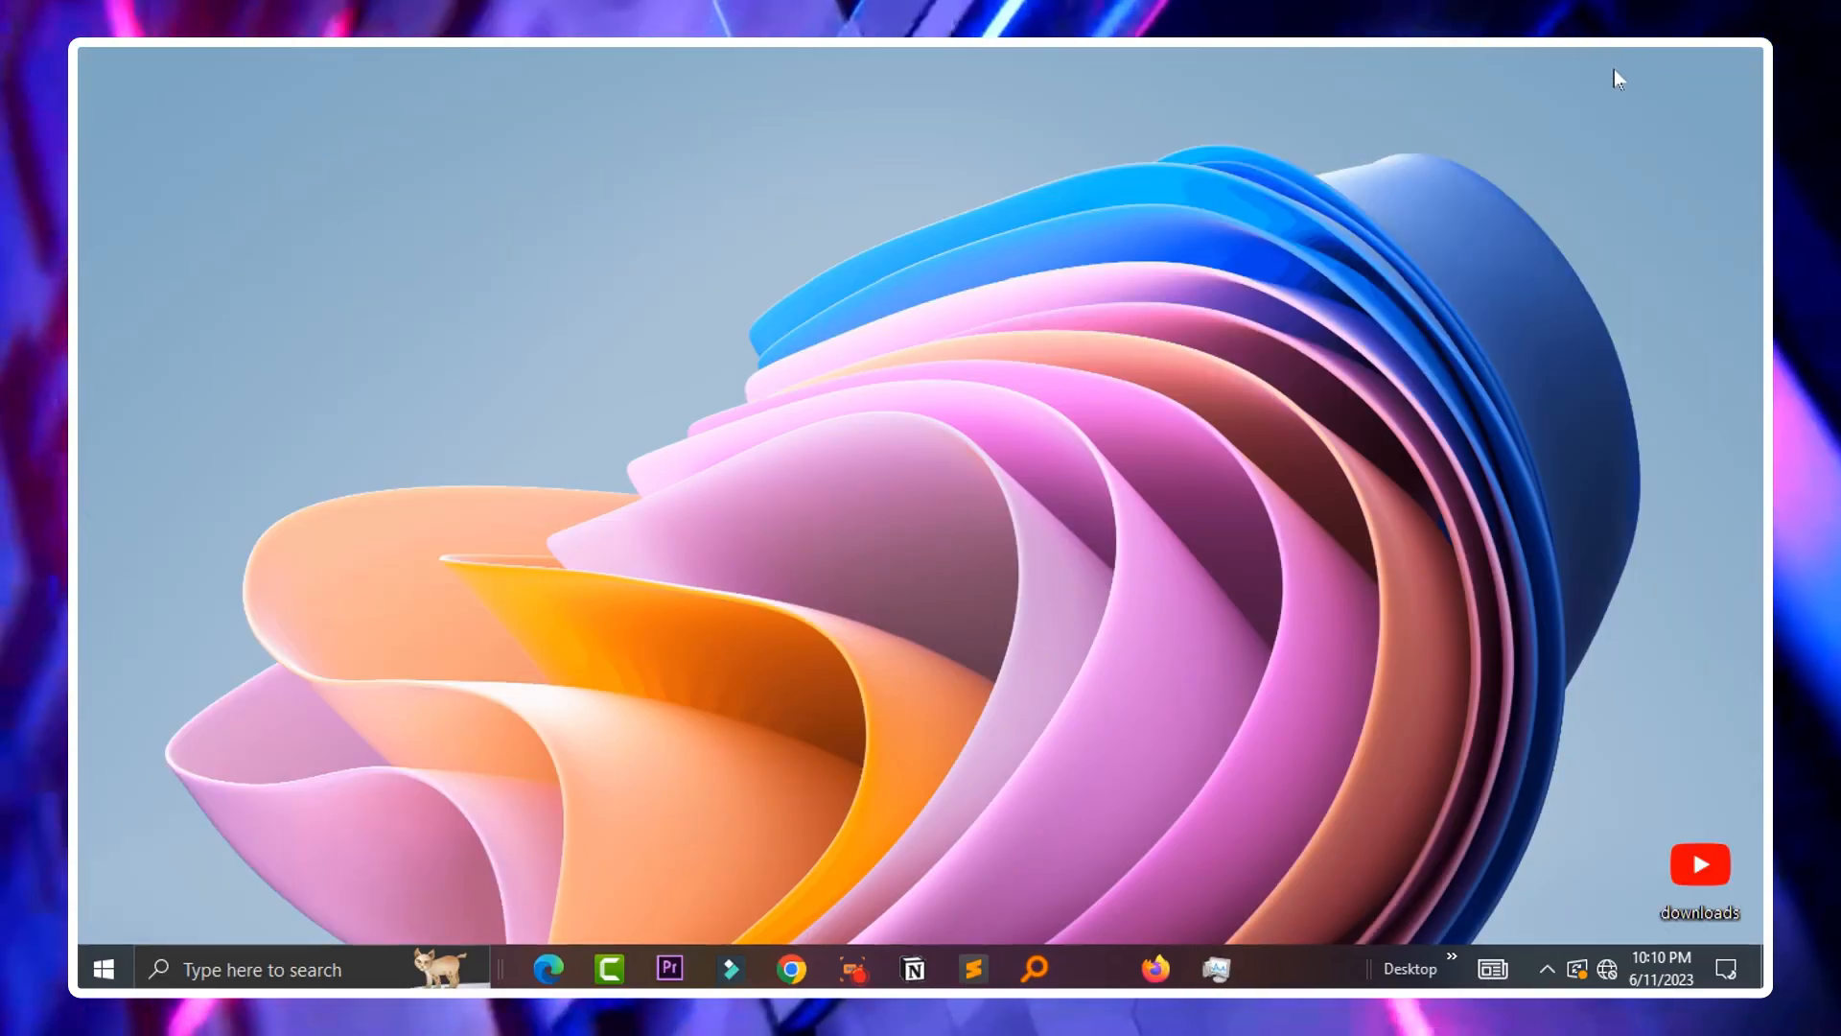
key("super")
type("system")
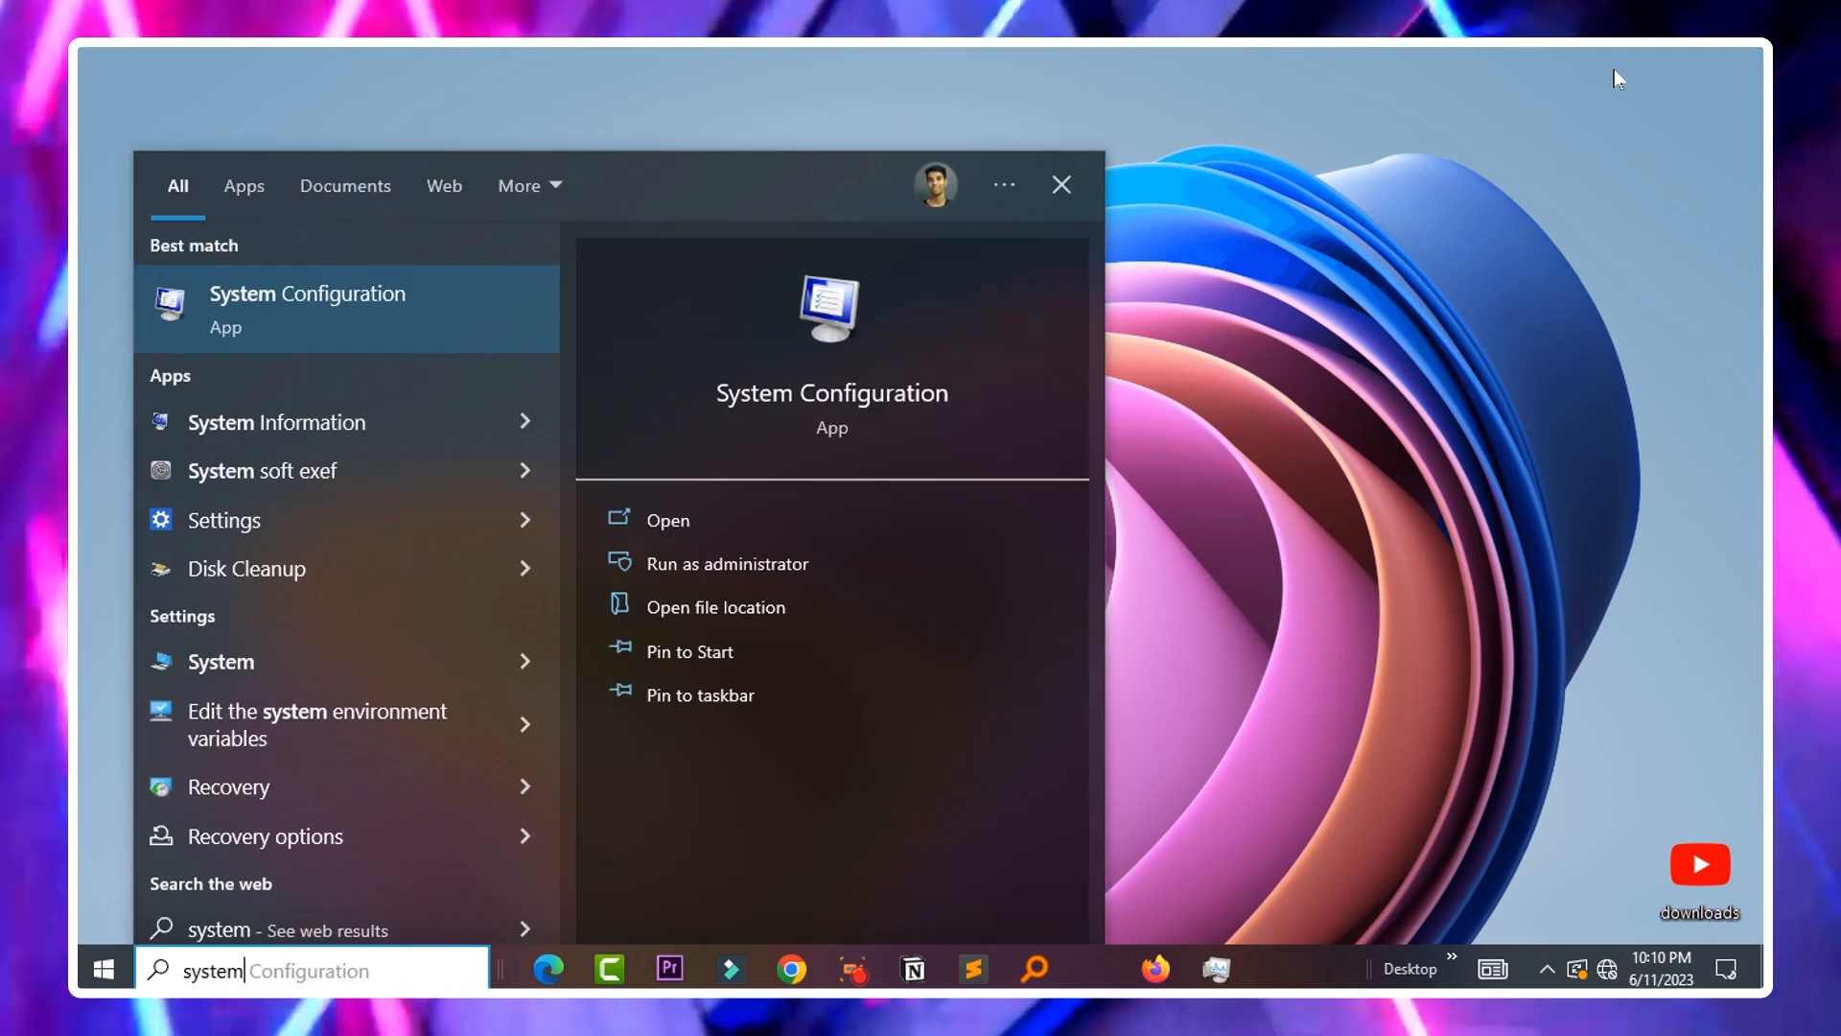
key("Return")
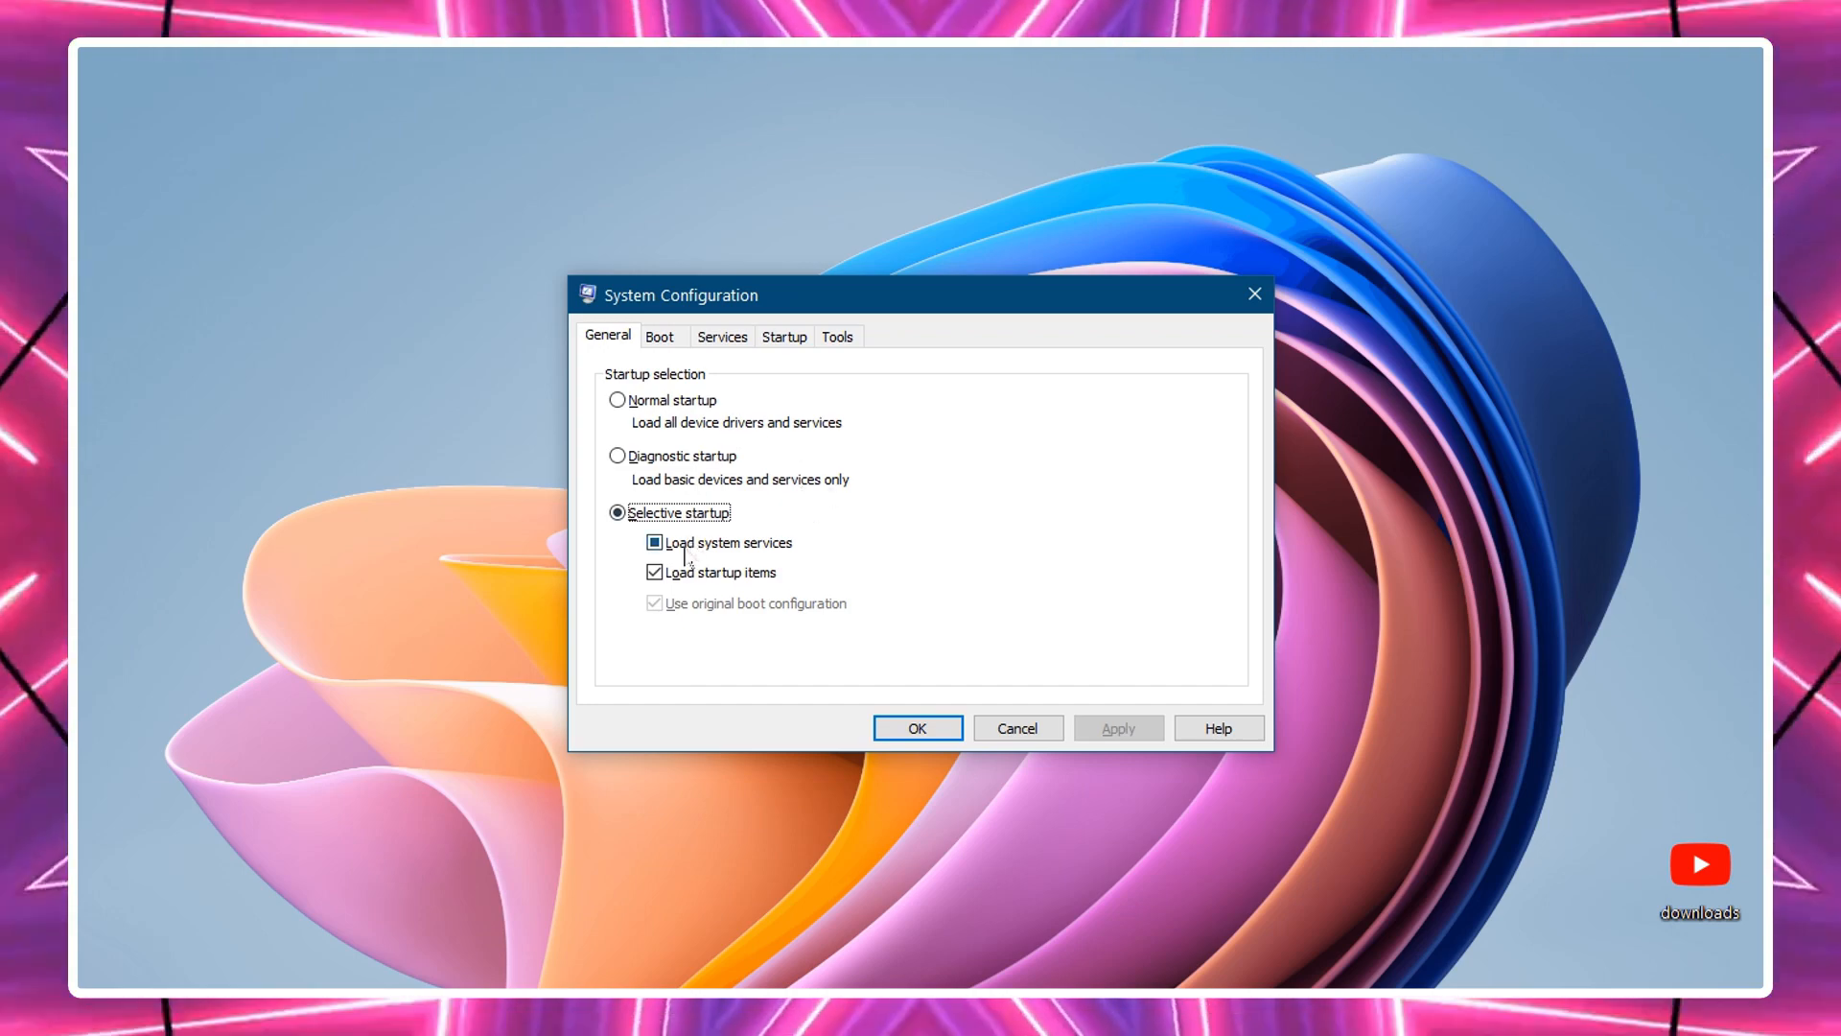
Browse the list of services in System Configuration
left_click(655, 340)
left_click(711, 341)
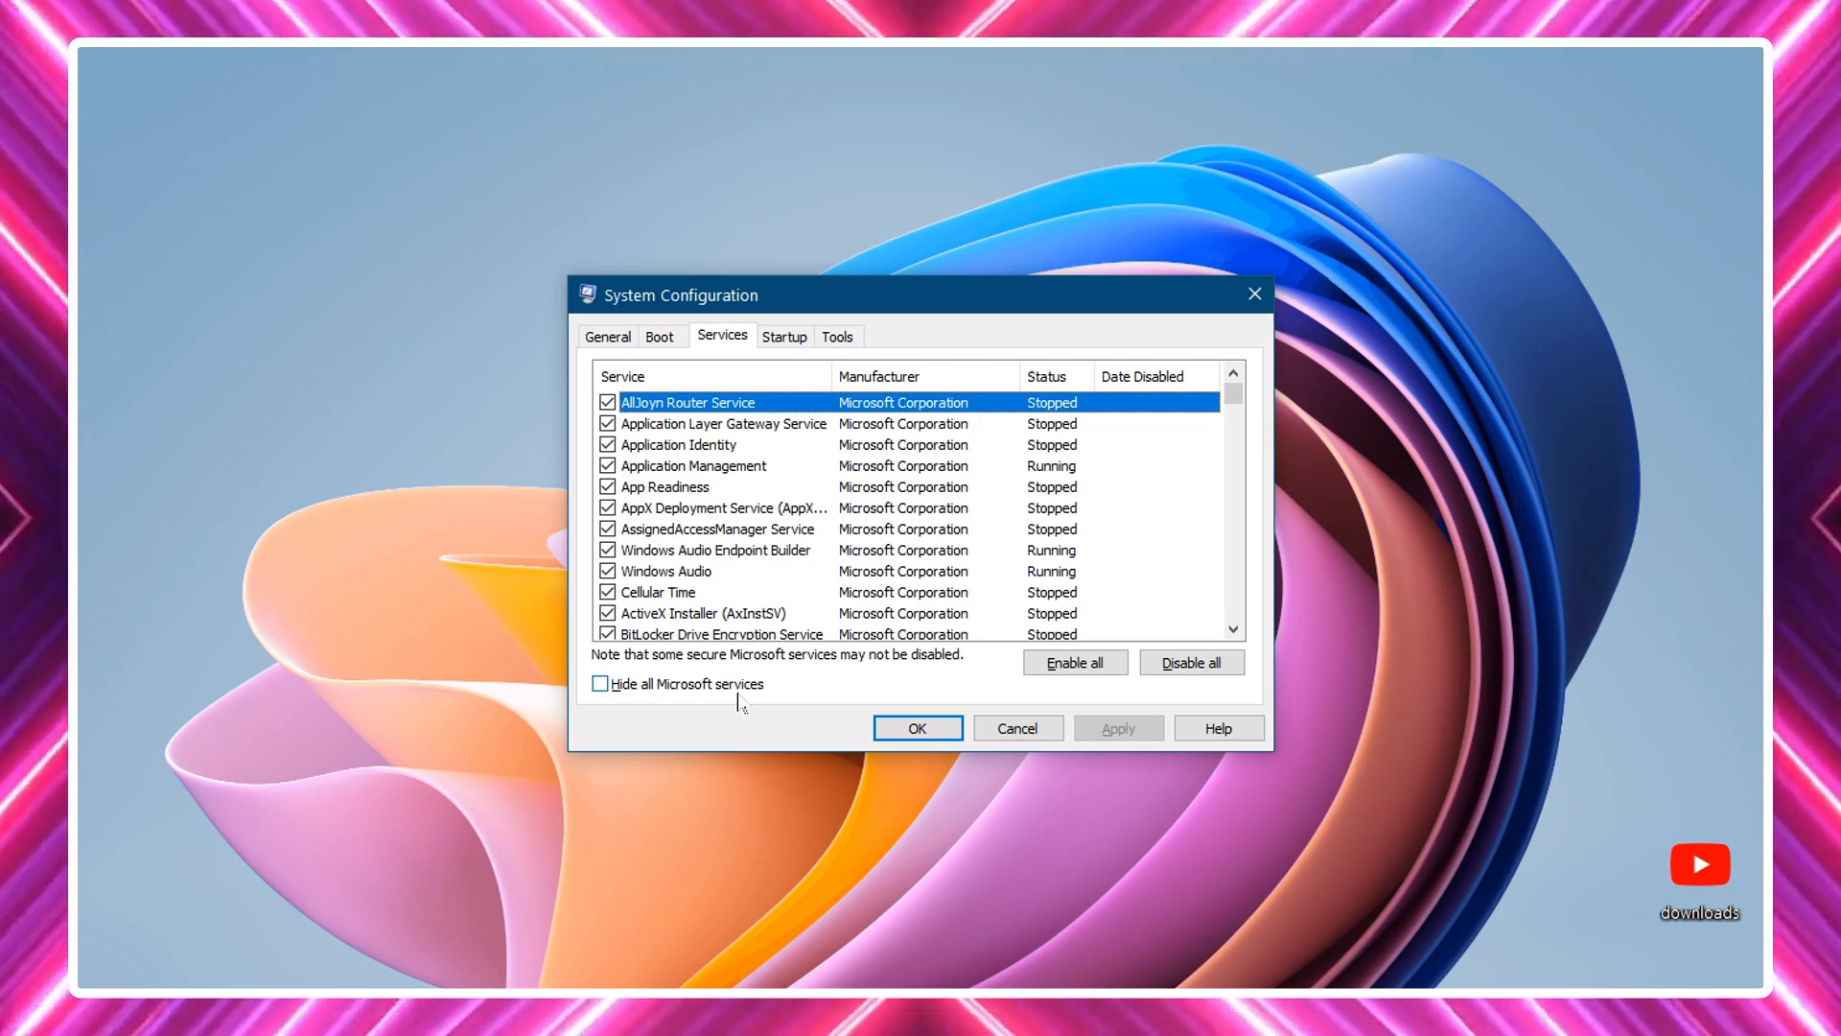
scroll(625, 428, "down", 7)
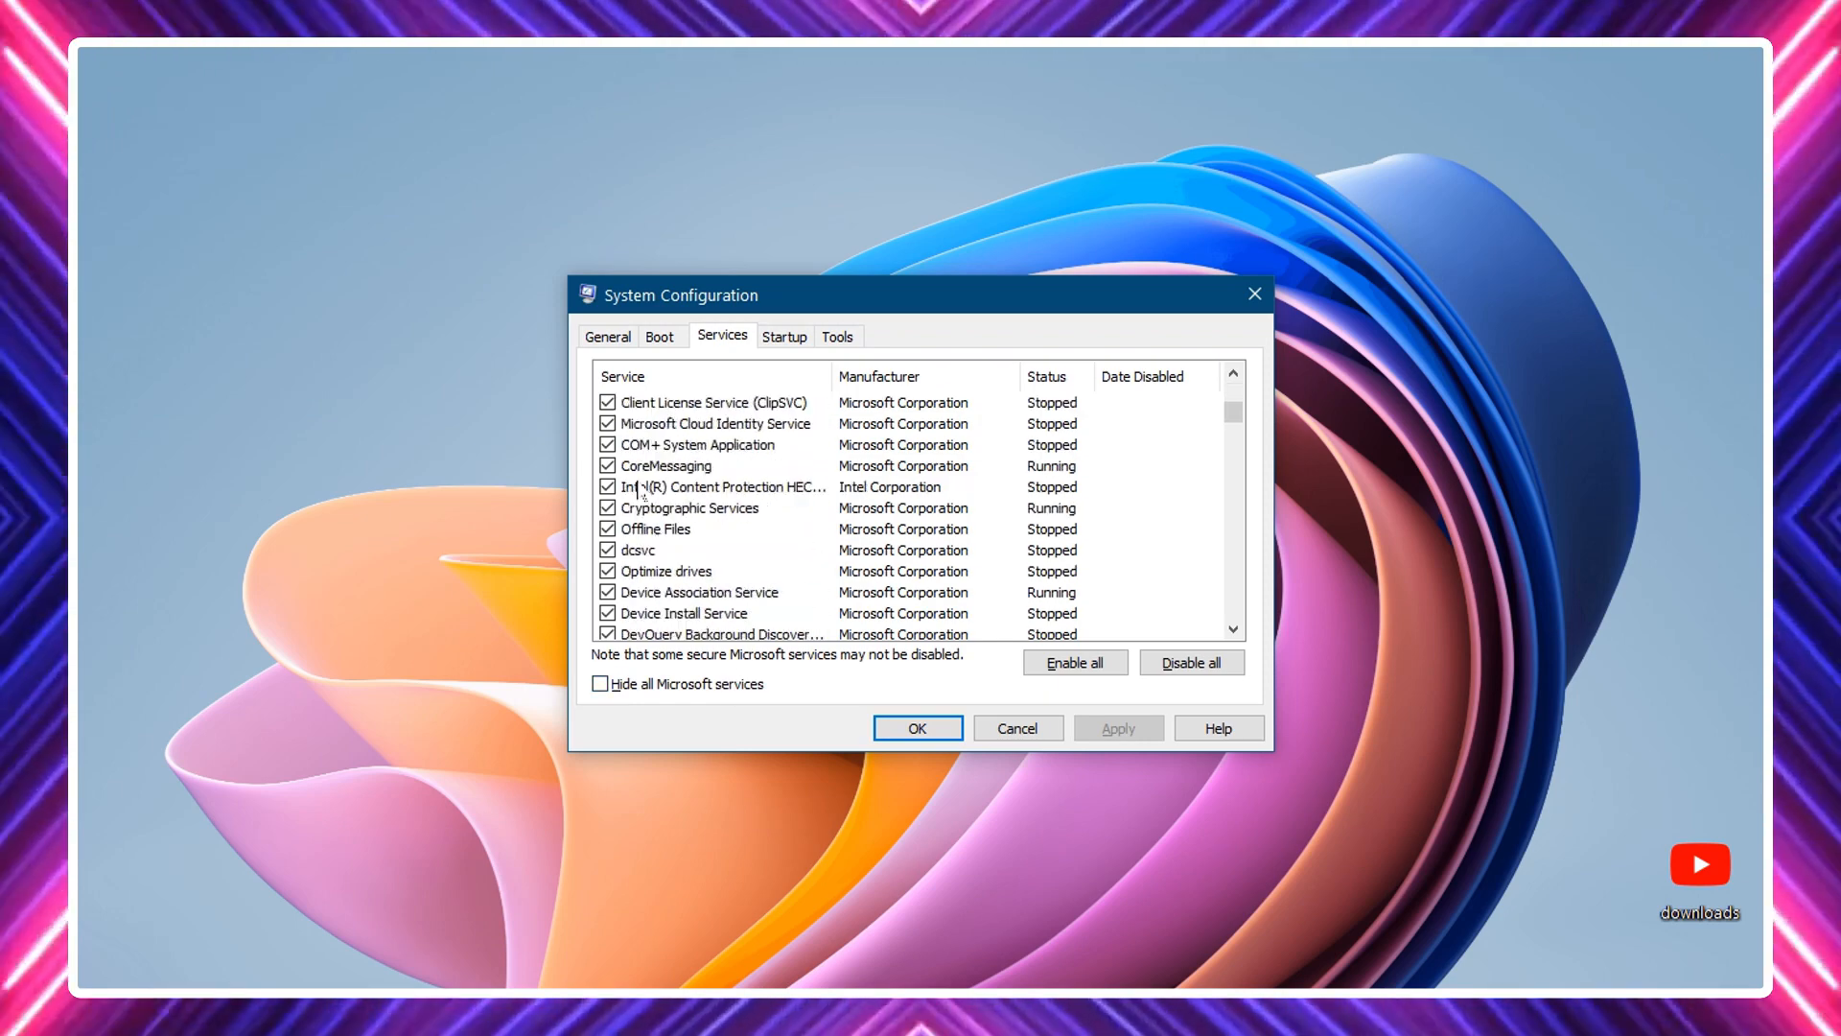
scroll(628, 441, "up", 6)
scroll(639, 470, "down", 5)
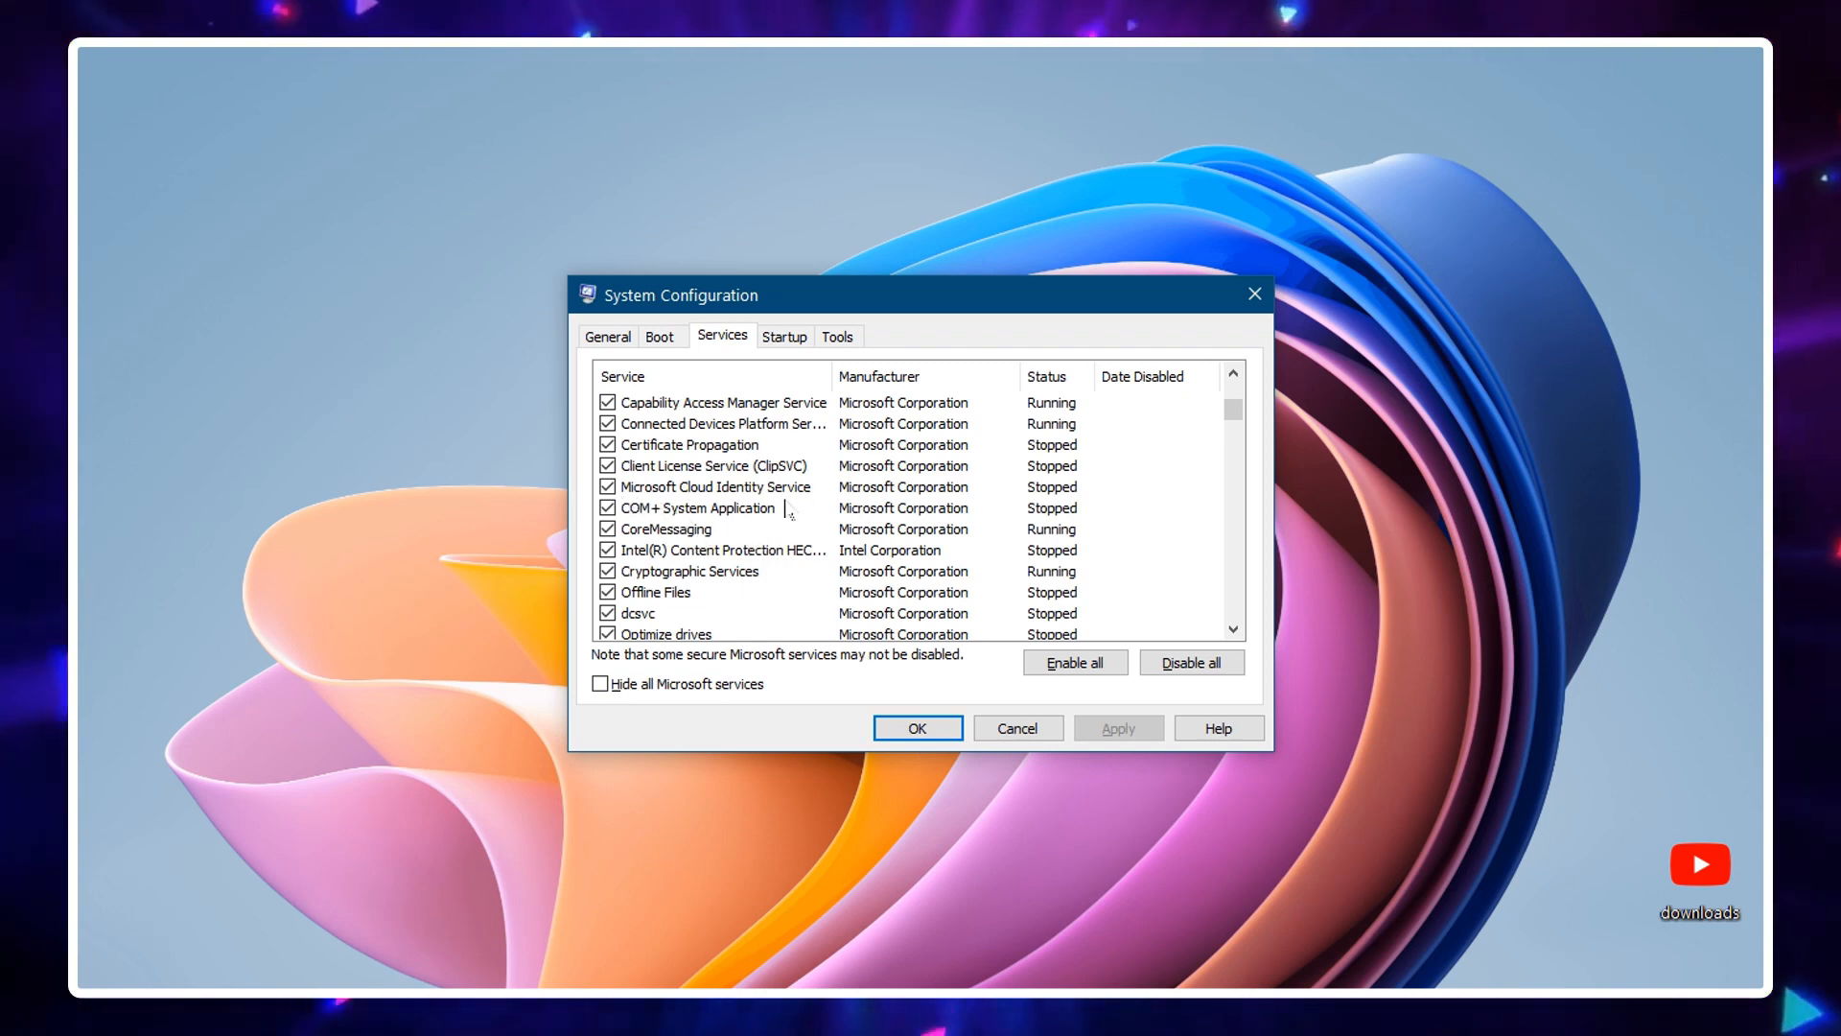
scroll(729, 506, "up", 6)
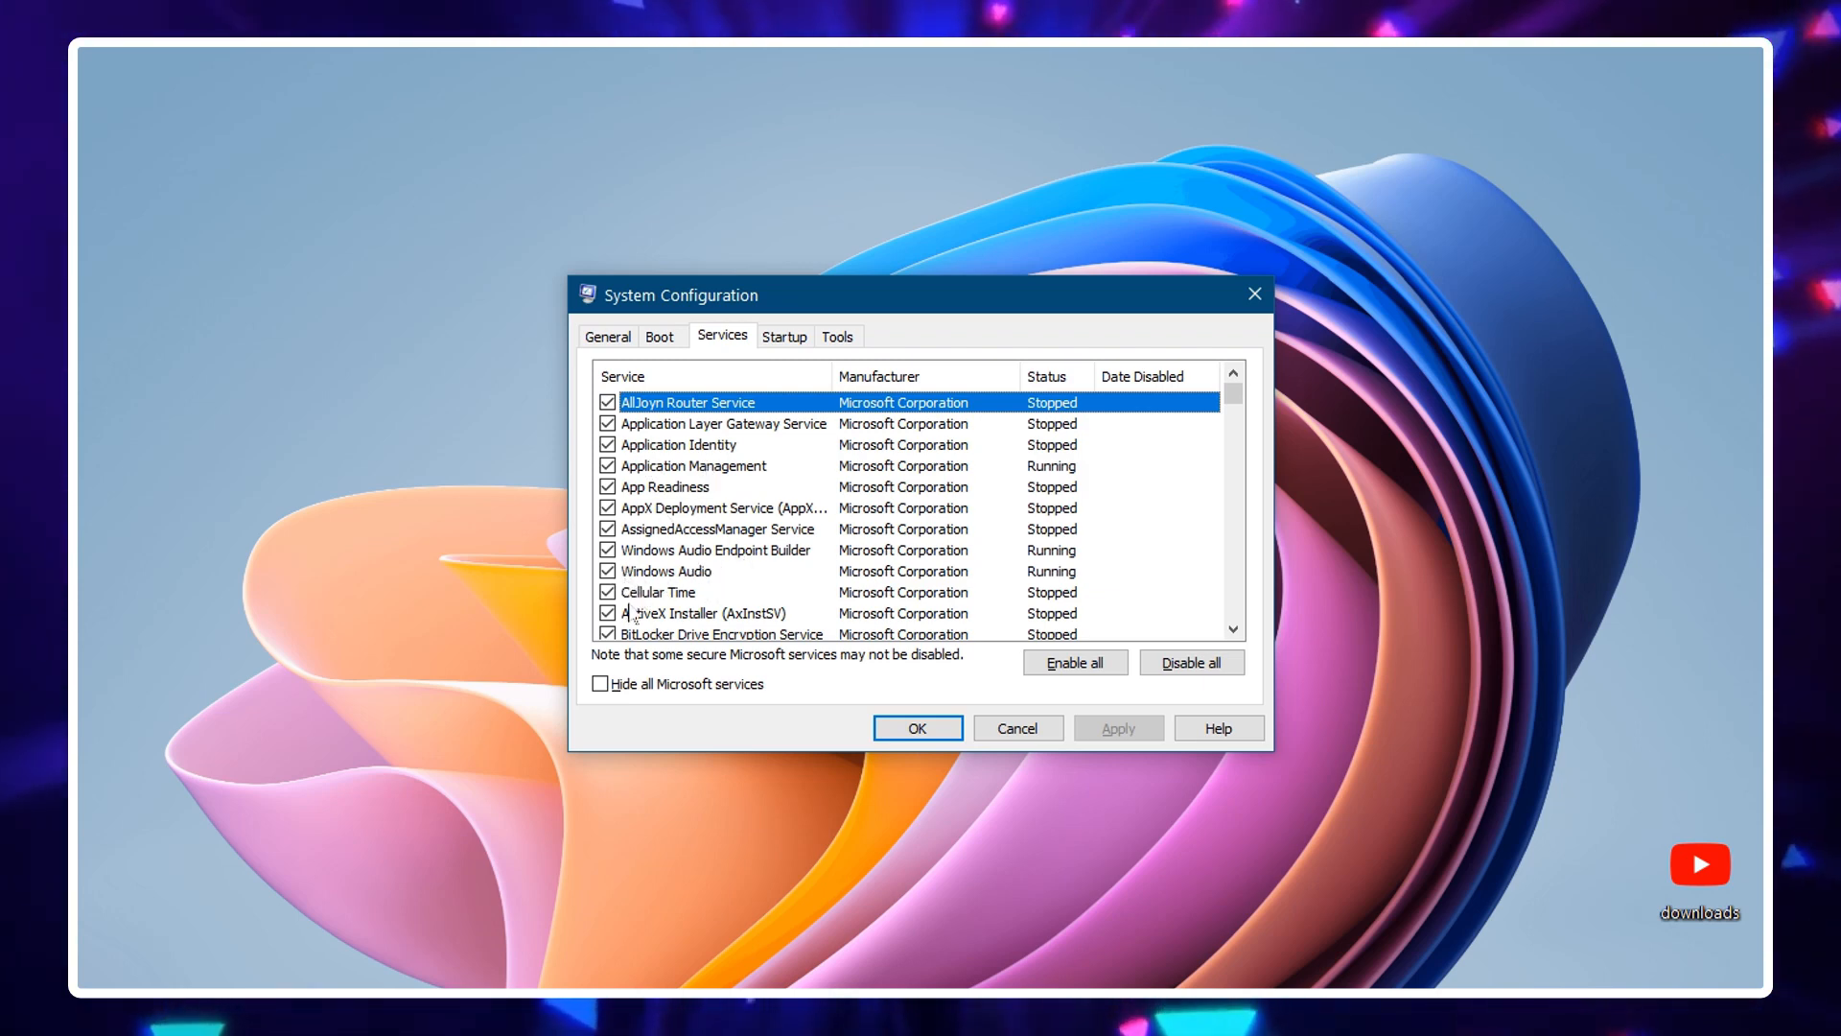
scroll(633, 613, "down", 6)
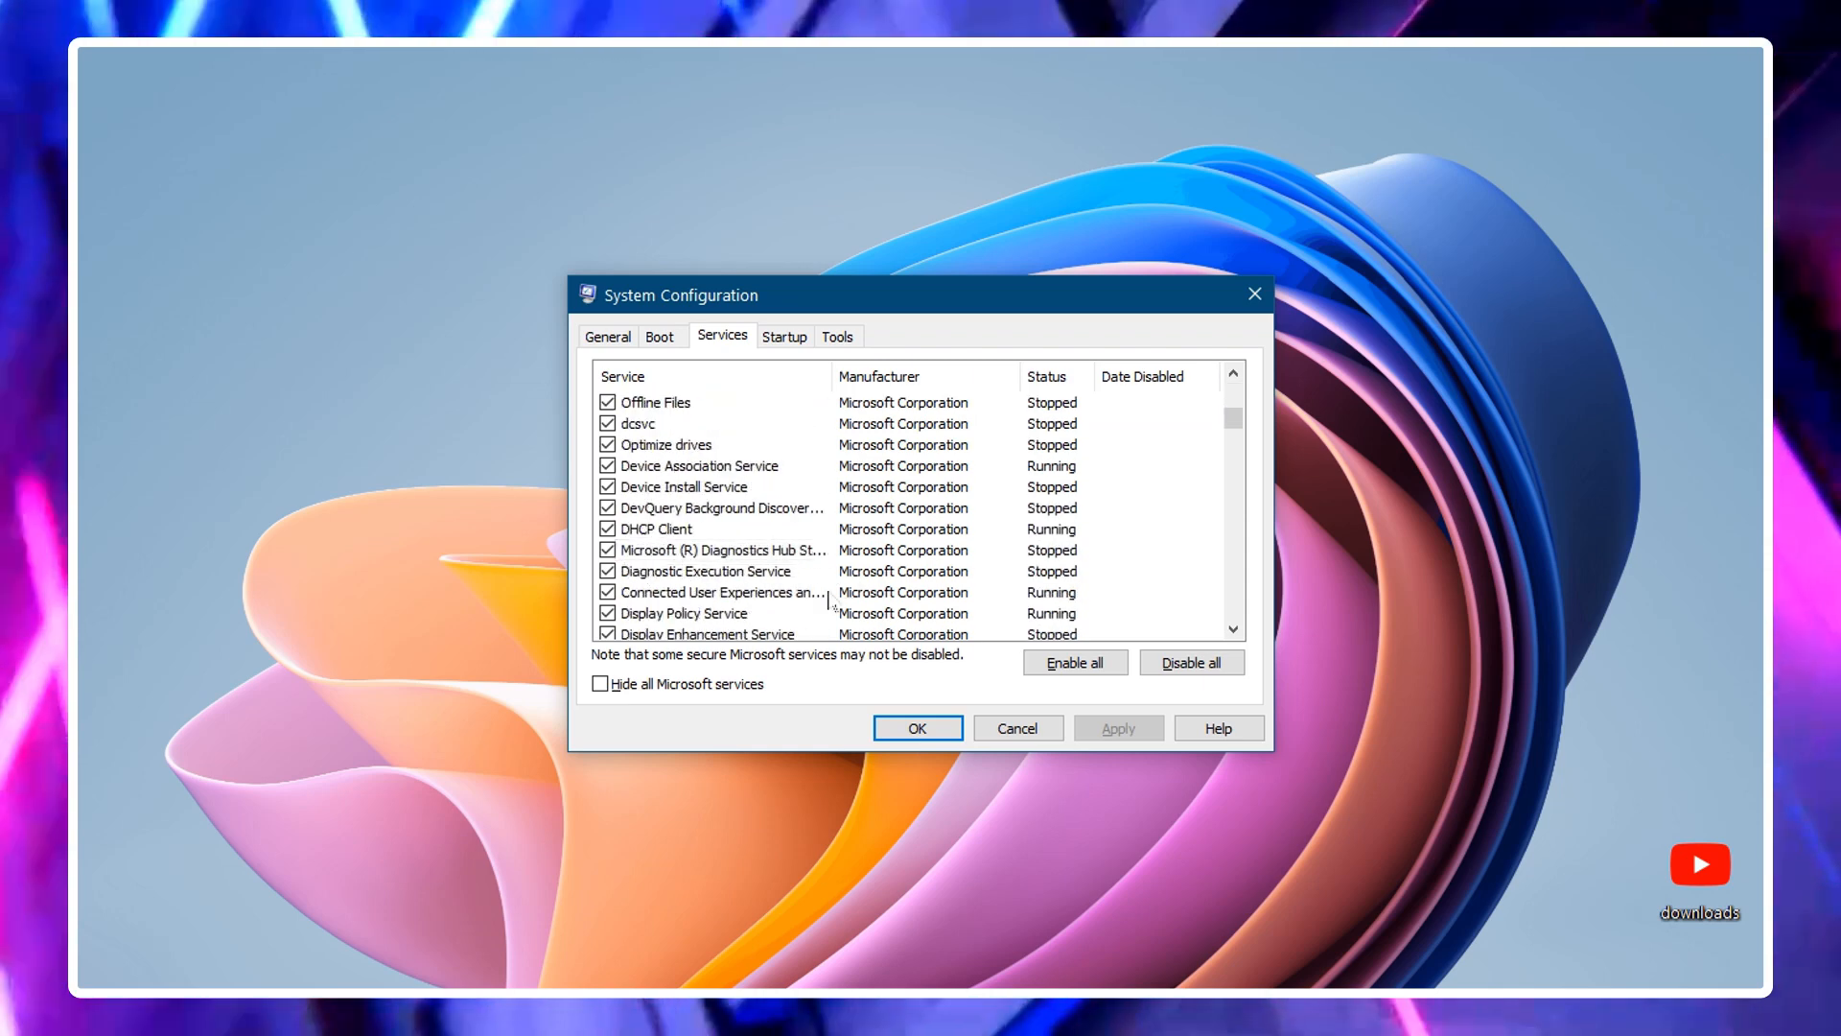
scroll(829, 603, "down", 10)
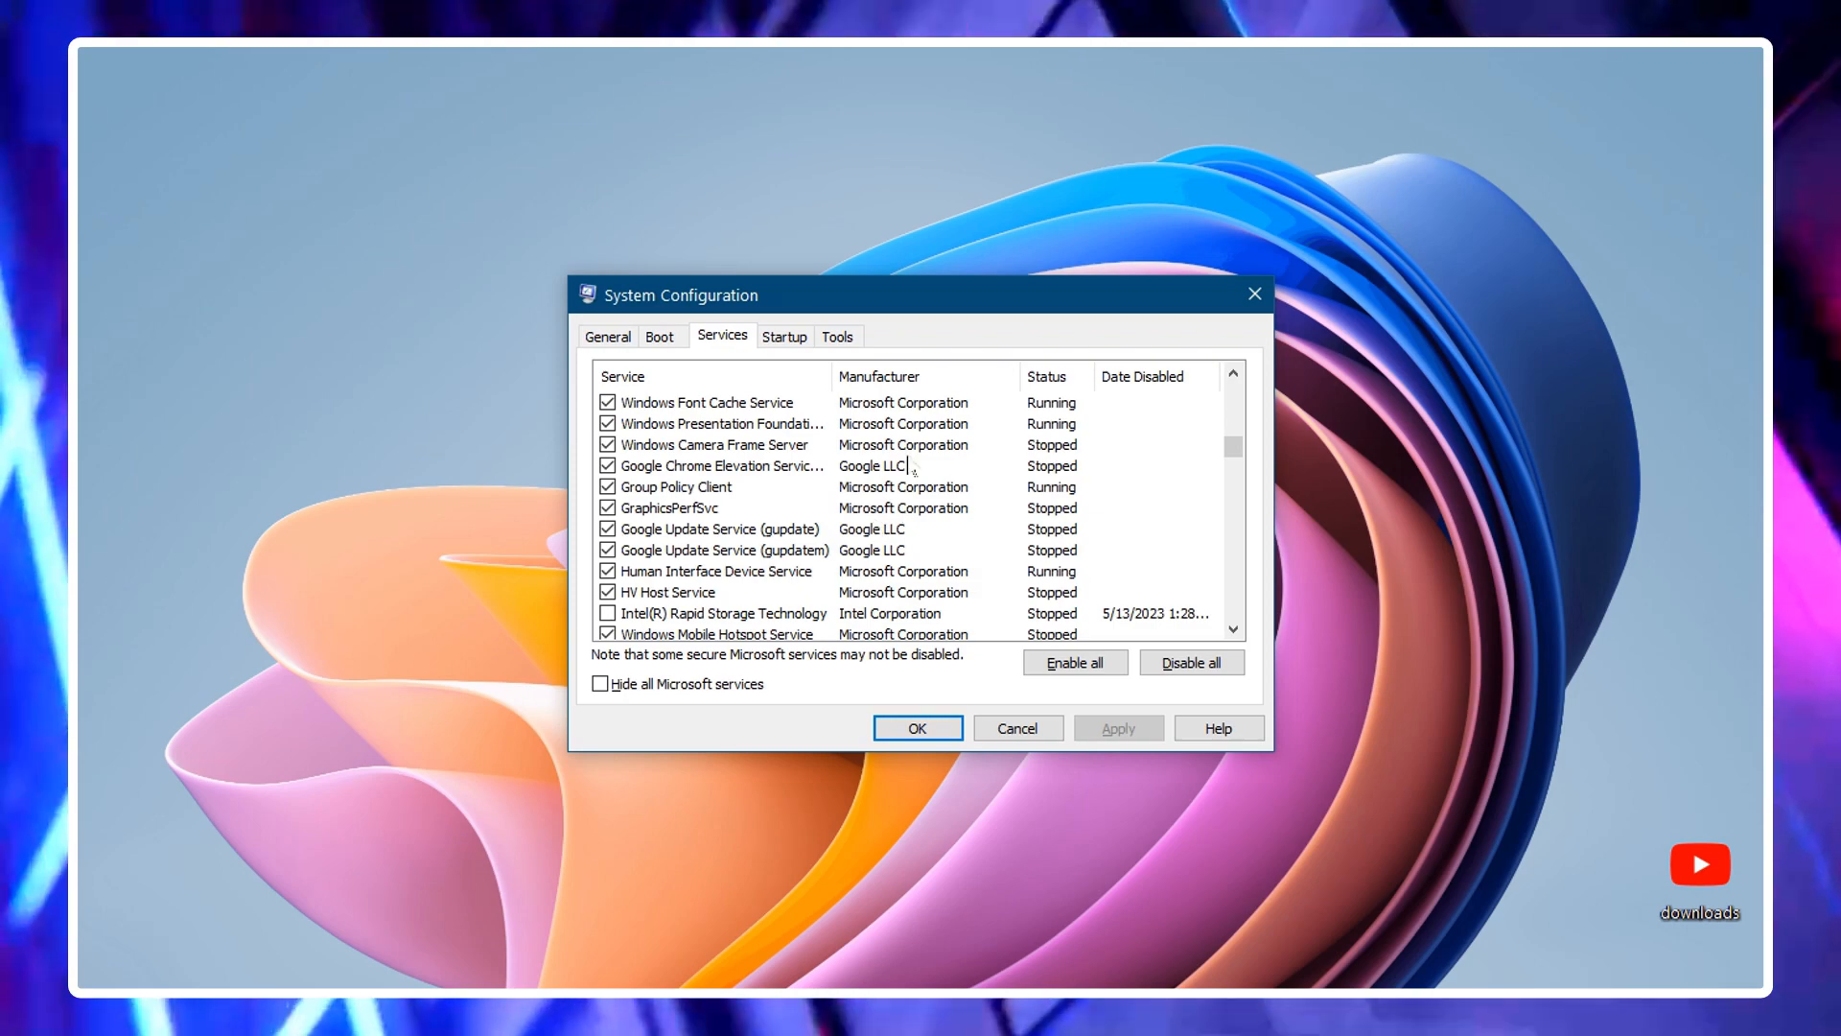
scroll(911, 469, "up", 5)
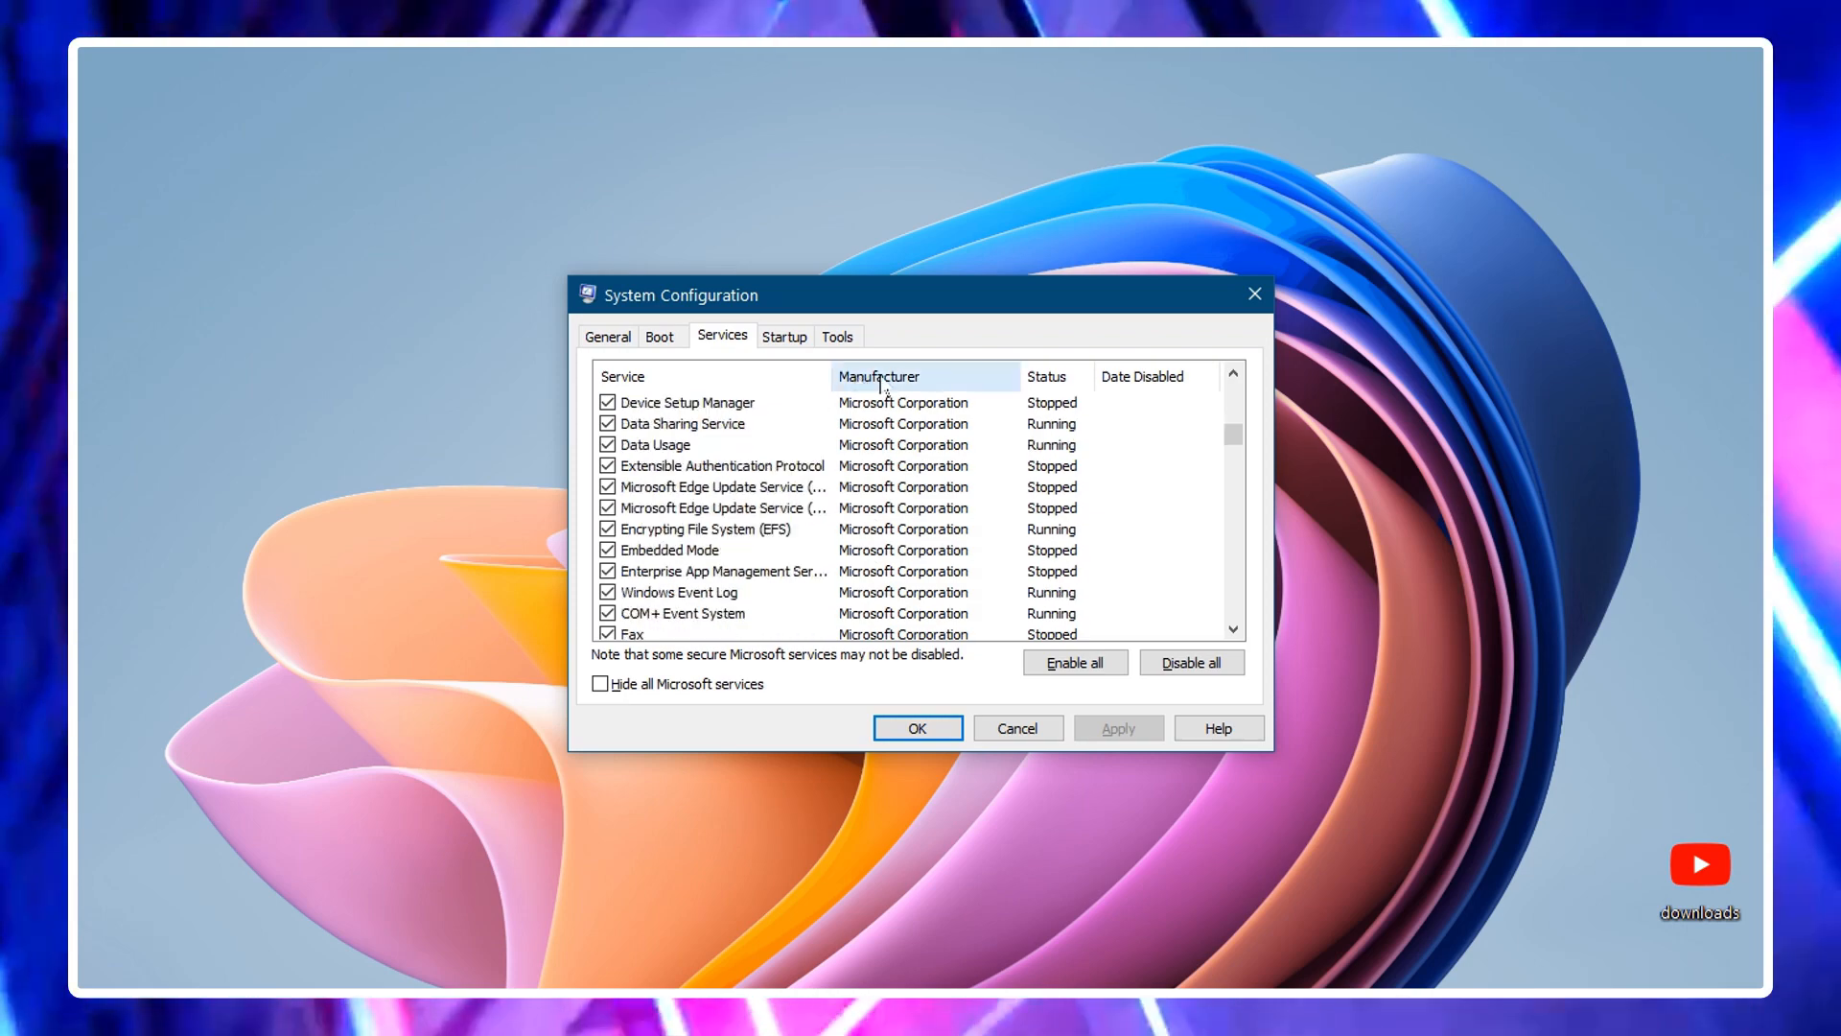
scroll(892, 543, "down", 6)
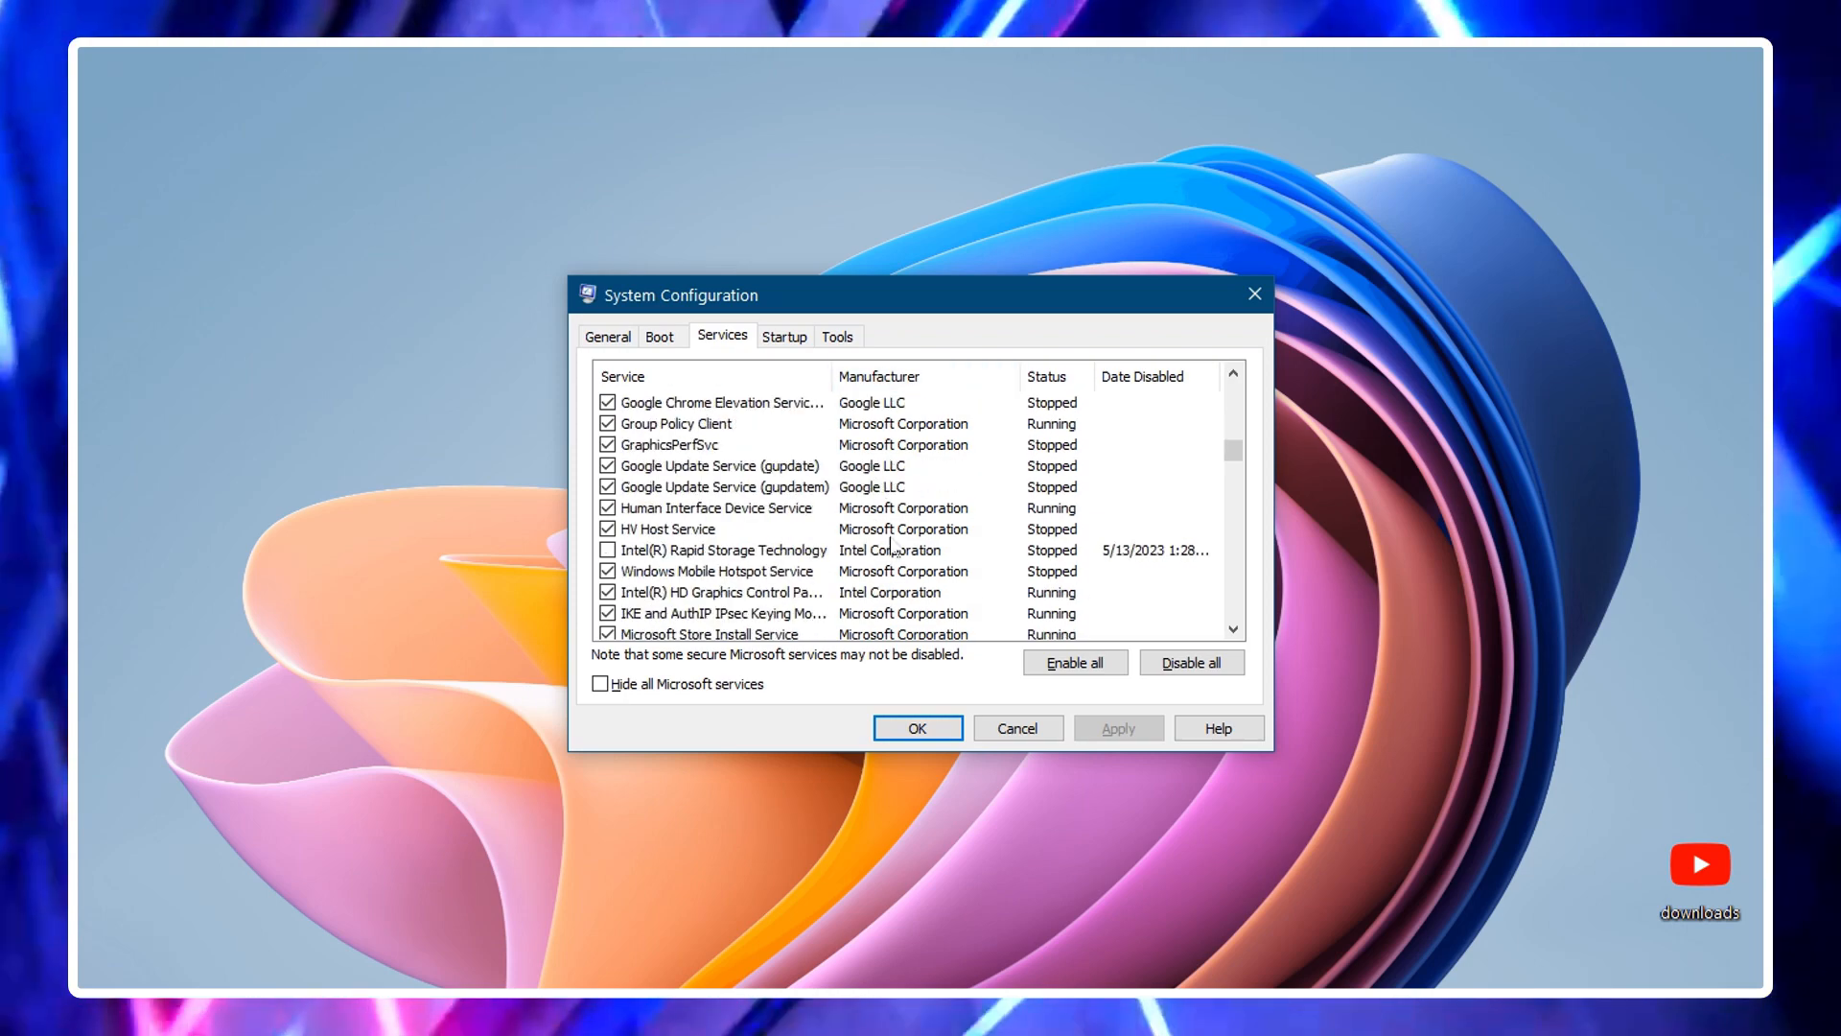
scroll(892, 544, "up", 20)
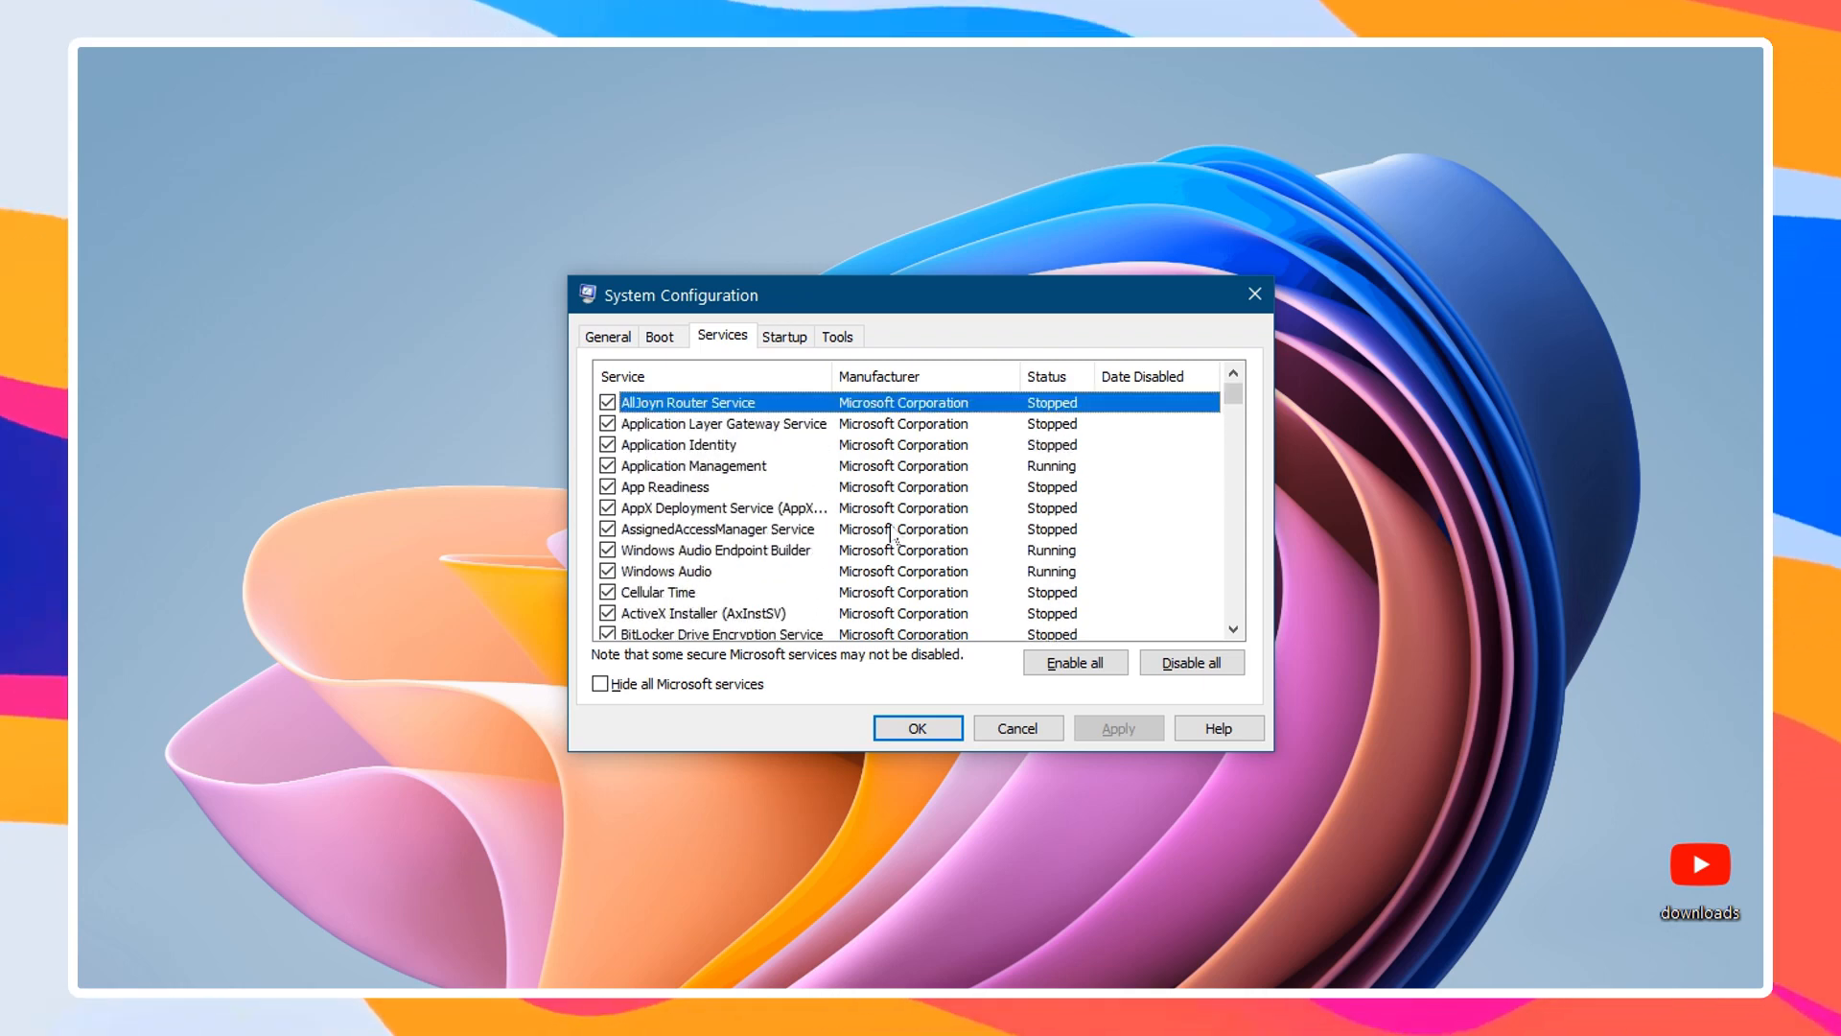
scroll(892, 533, "down", 7)
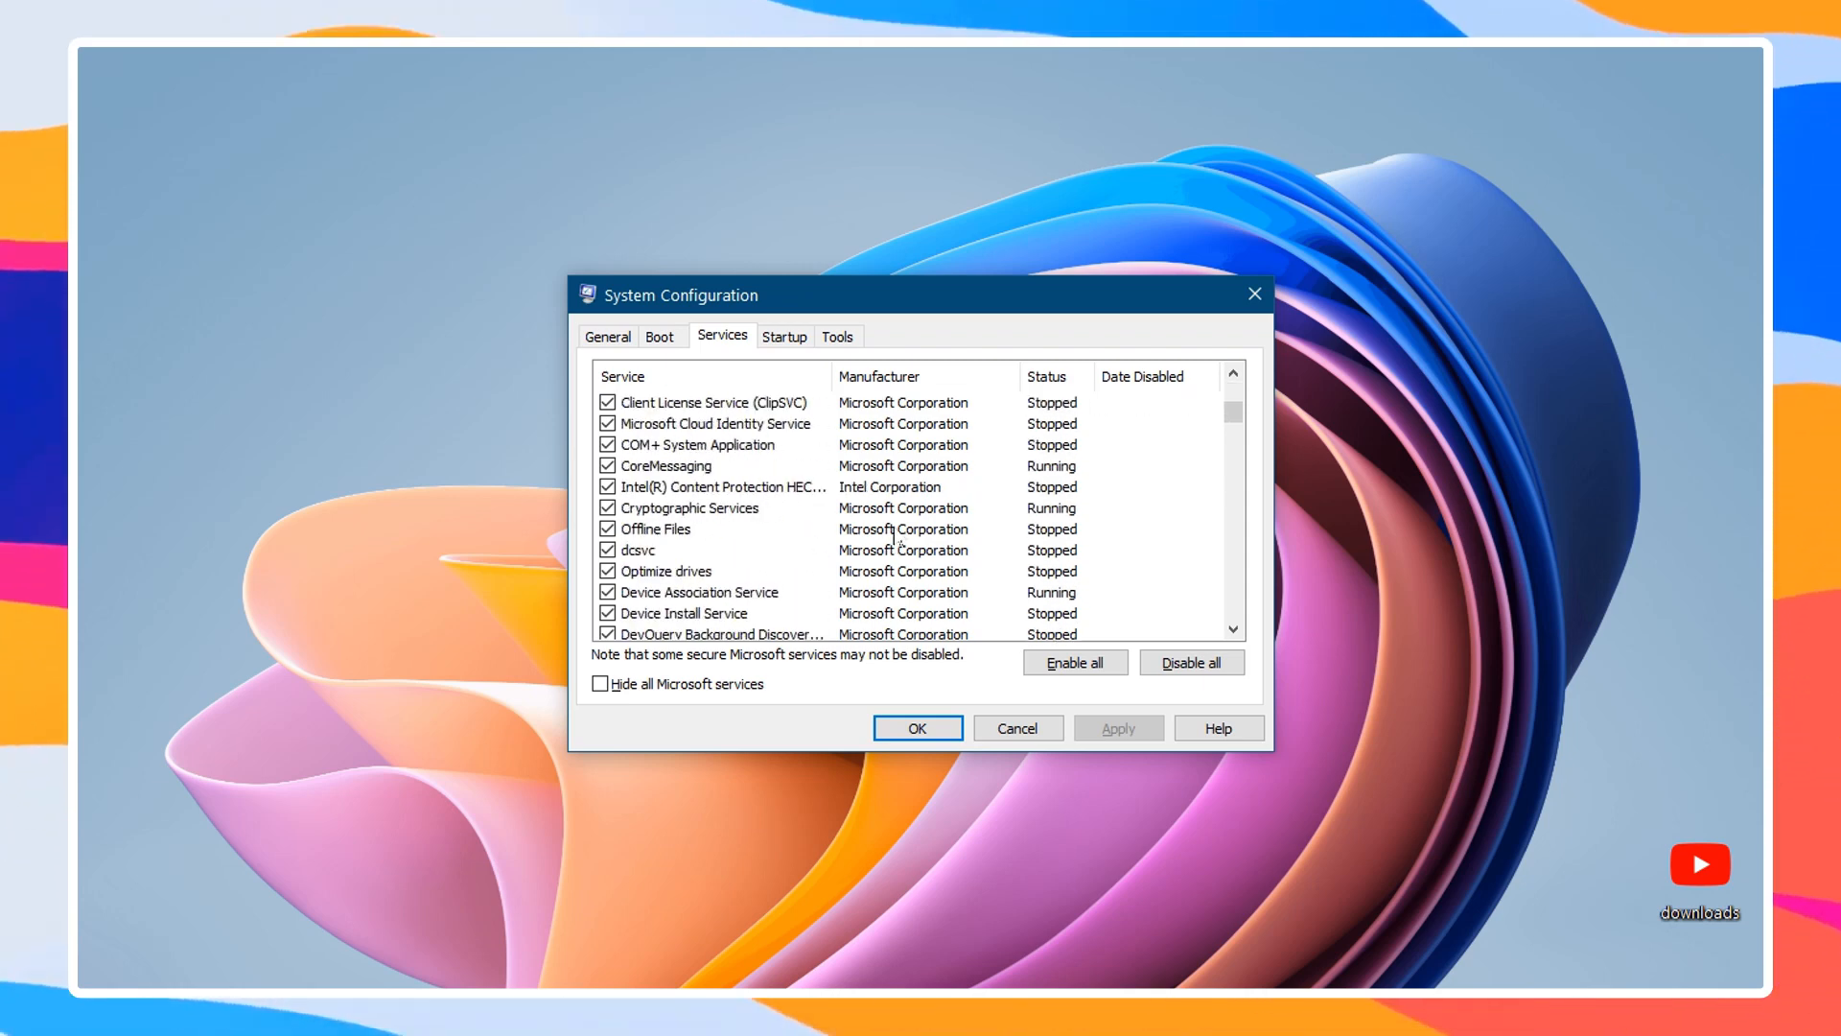
scroll(893, 540, "up", 6)
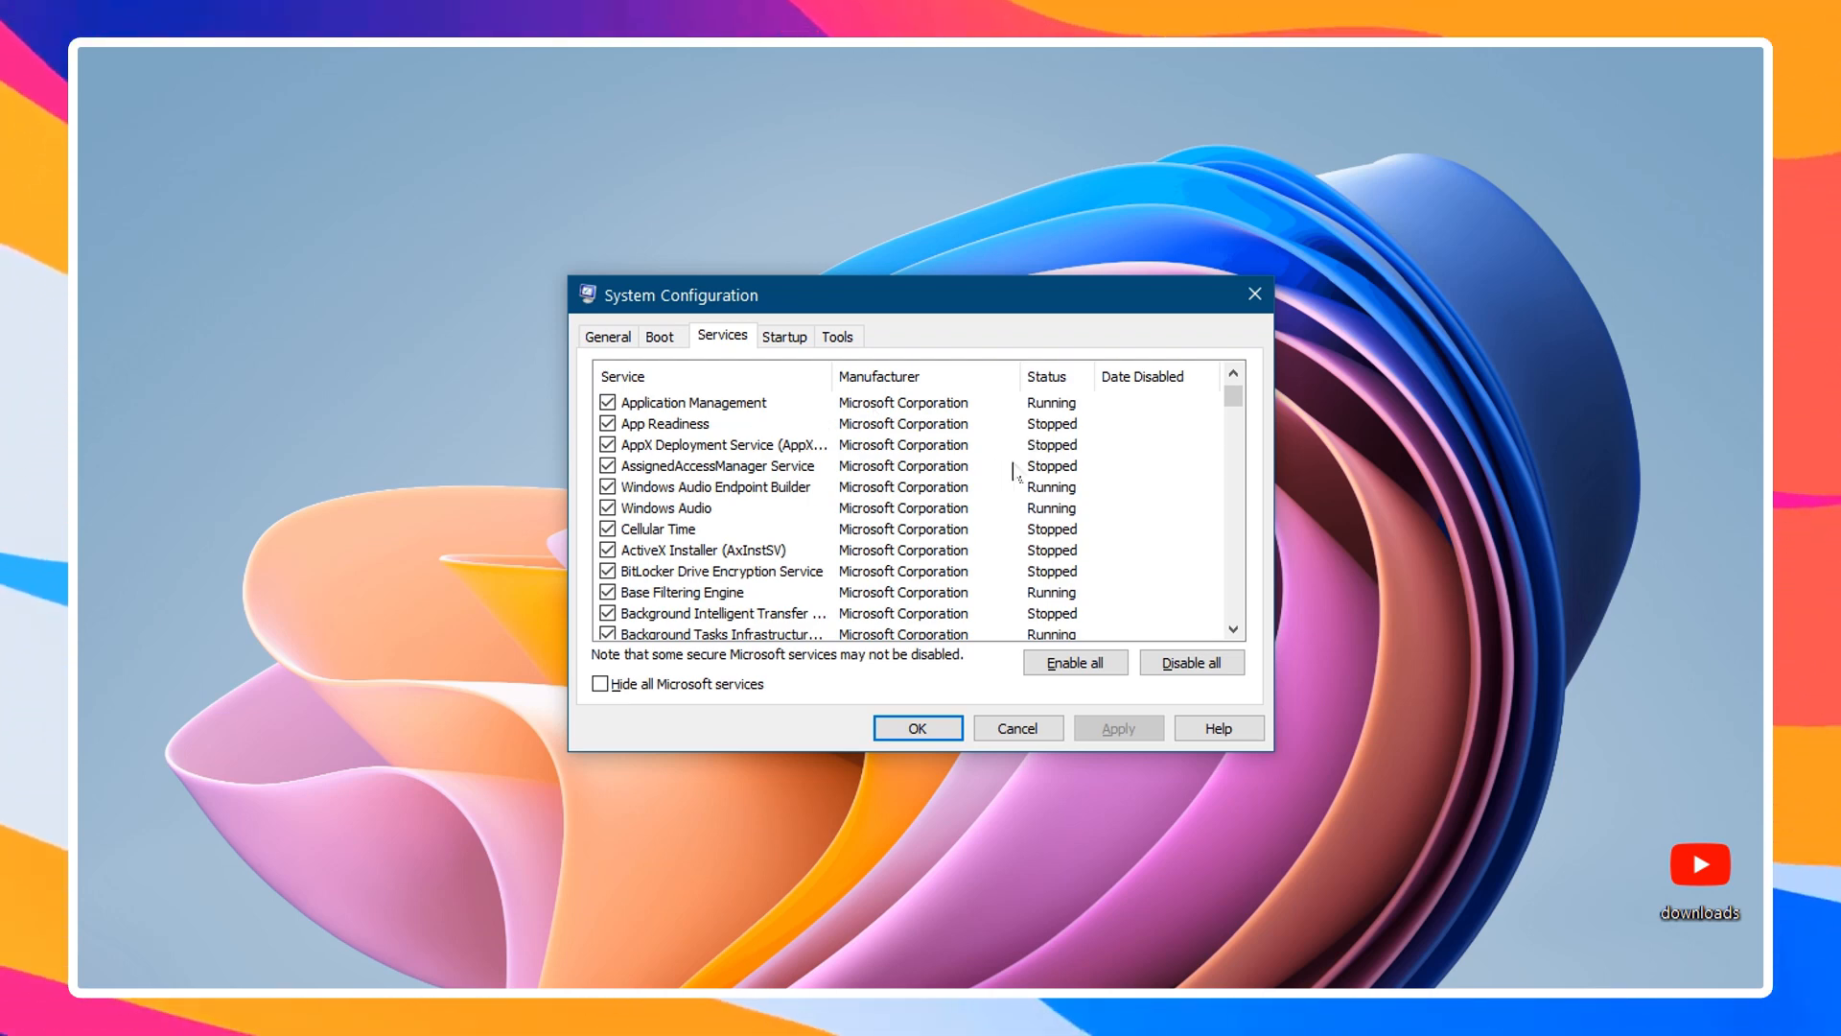
scroll(1015, 470, "down", 7)
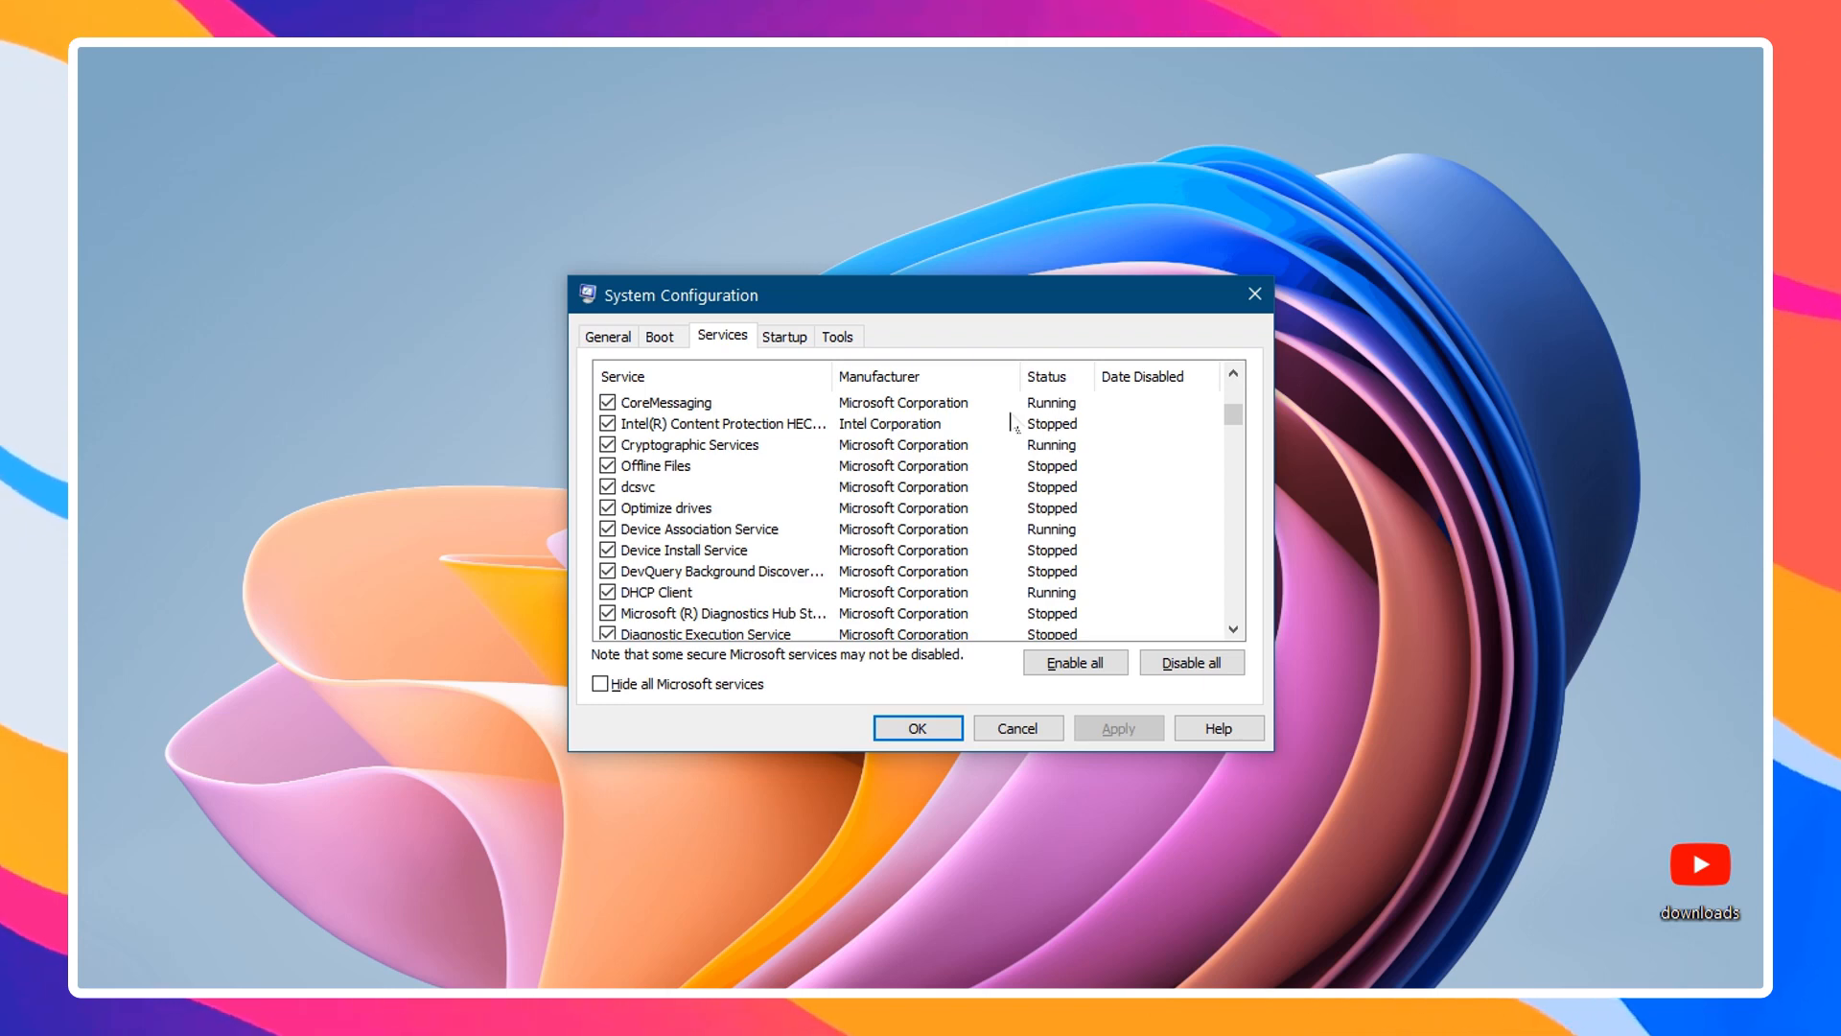
scroll(978, 508, "up", 1)
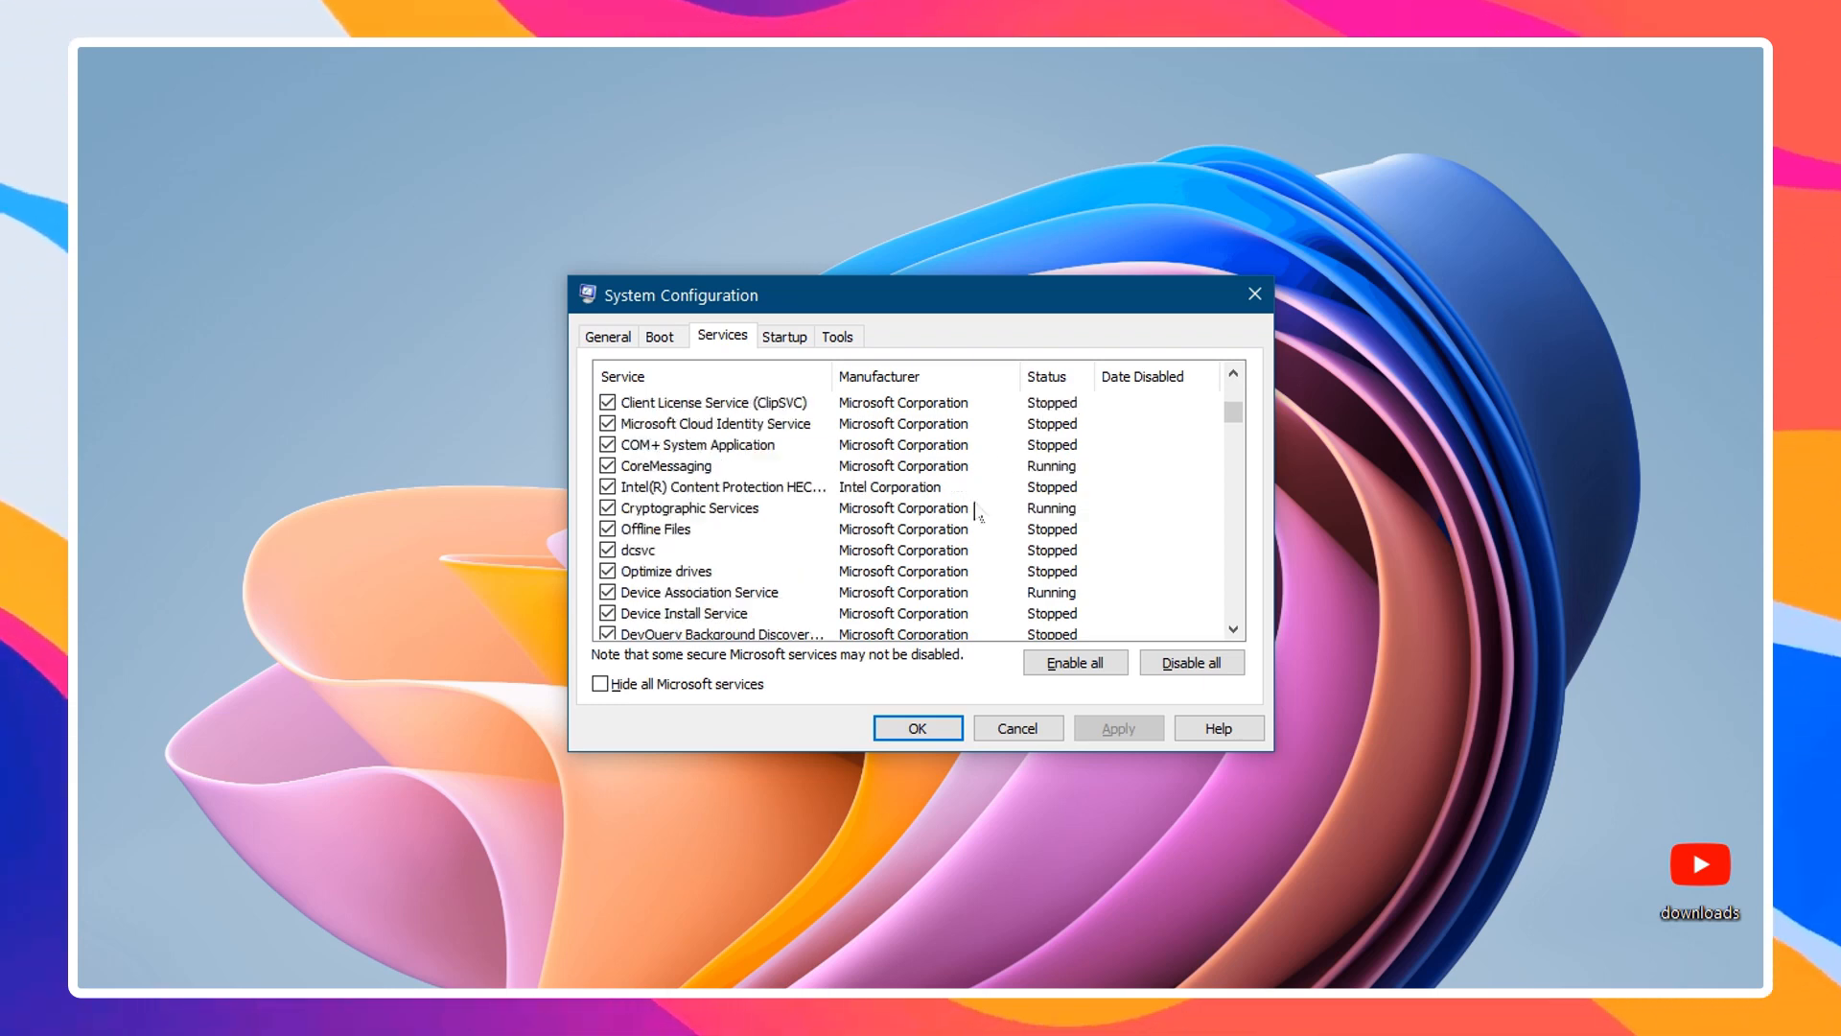
scroll(976, 512, "up", 7)
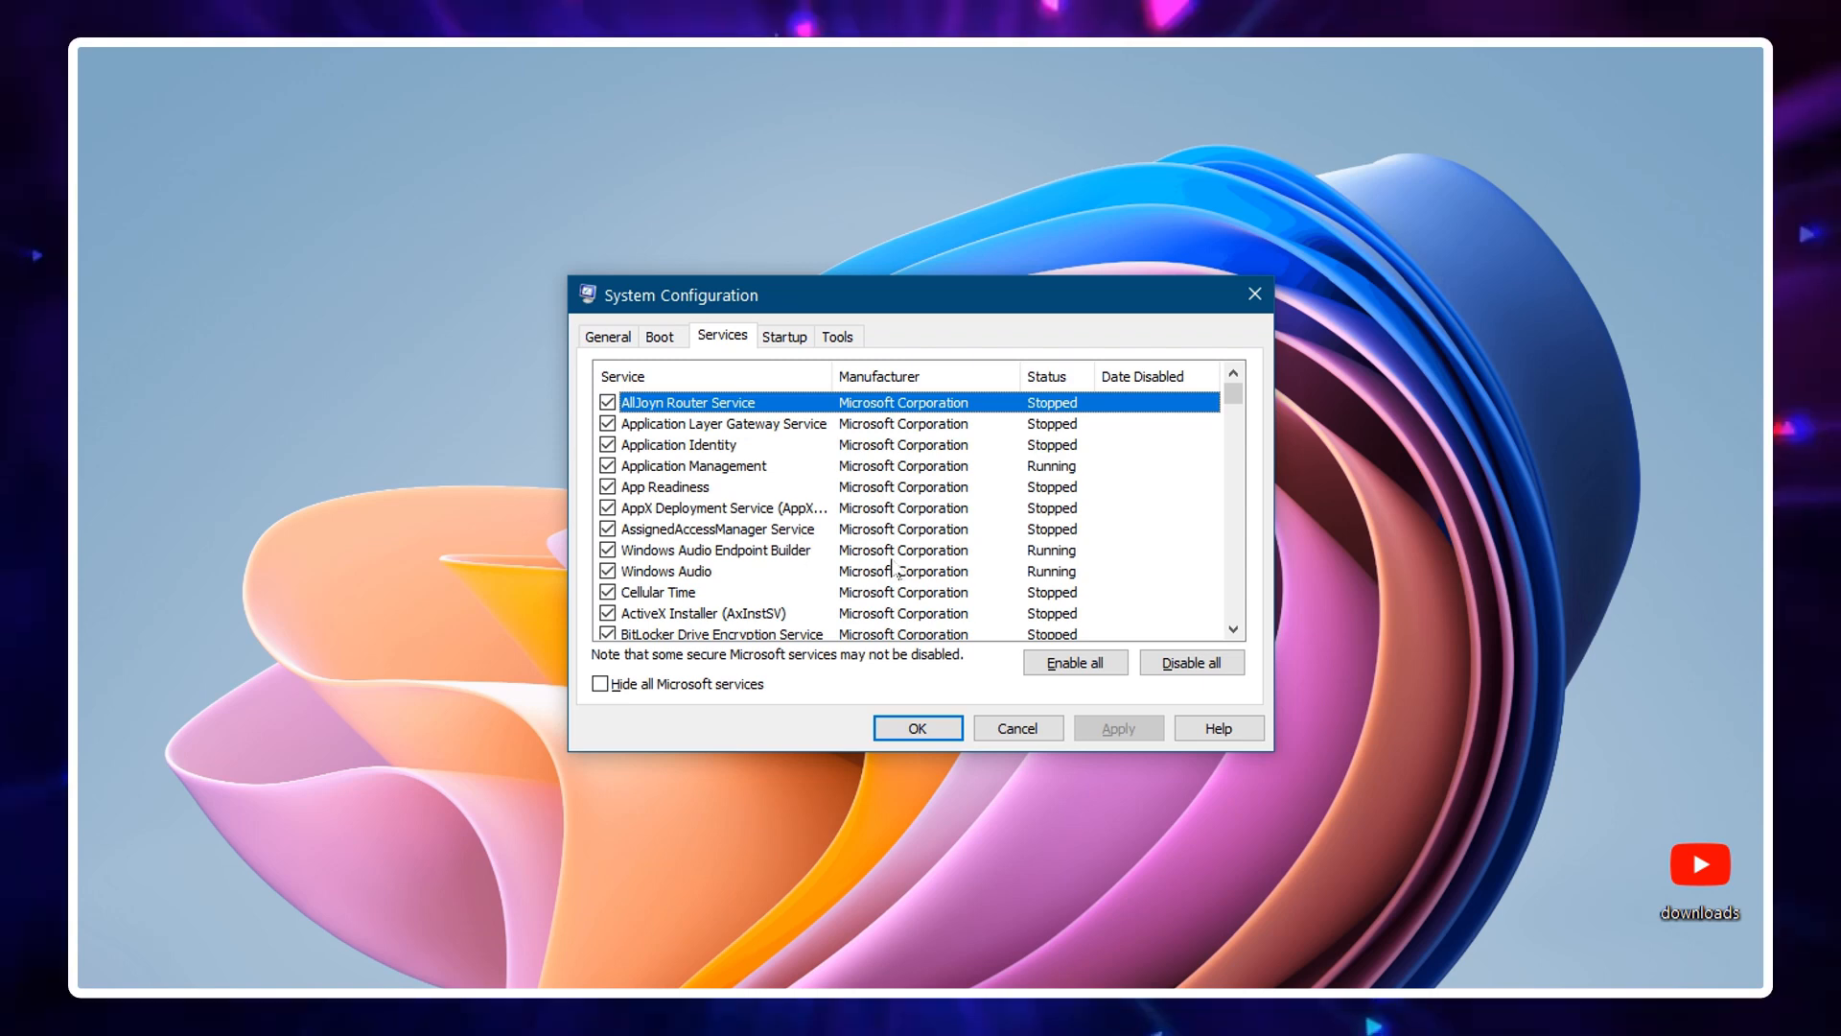
Hide all Microsoft services and uncheck the Mozilla Maintenance Service
left_click(600, 683)
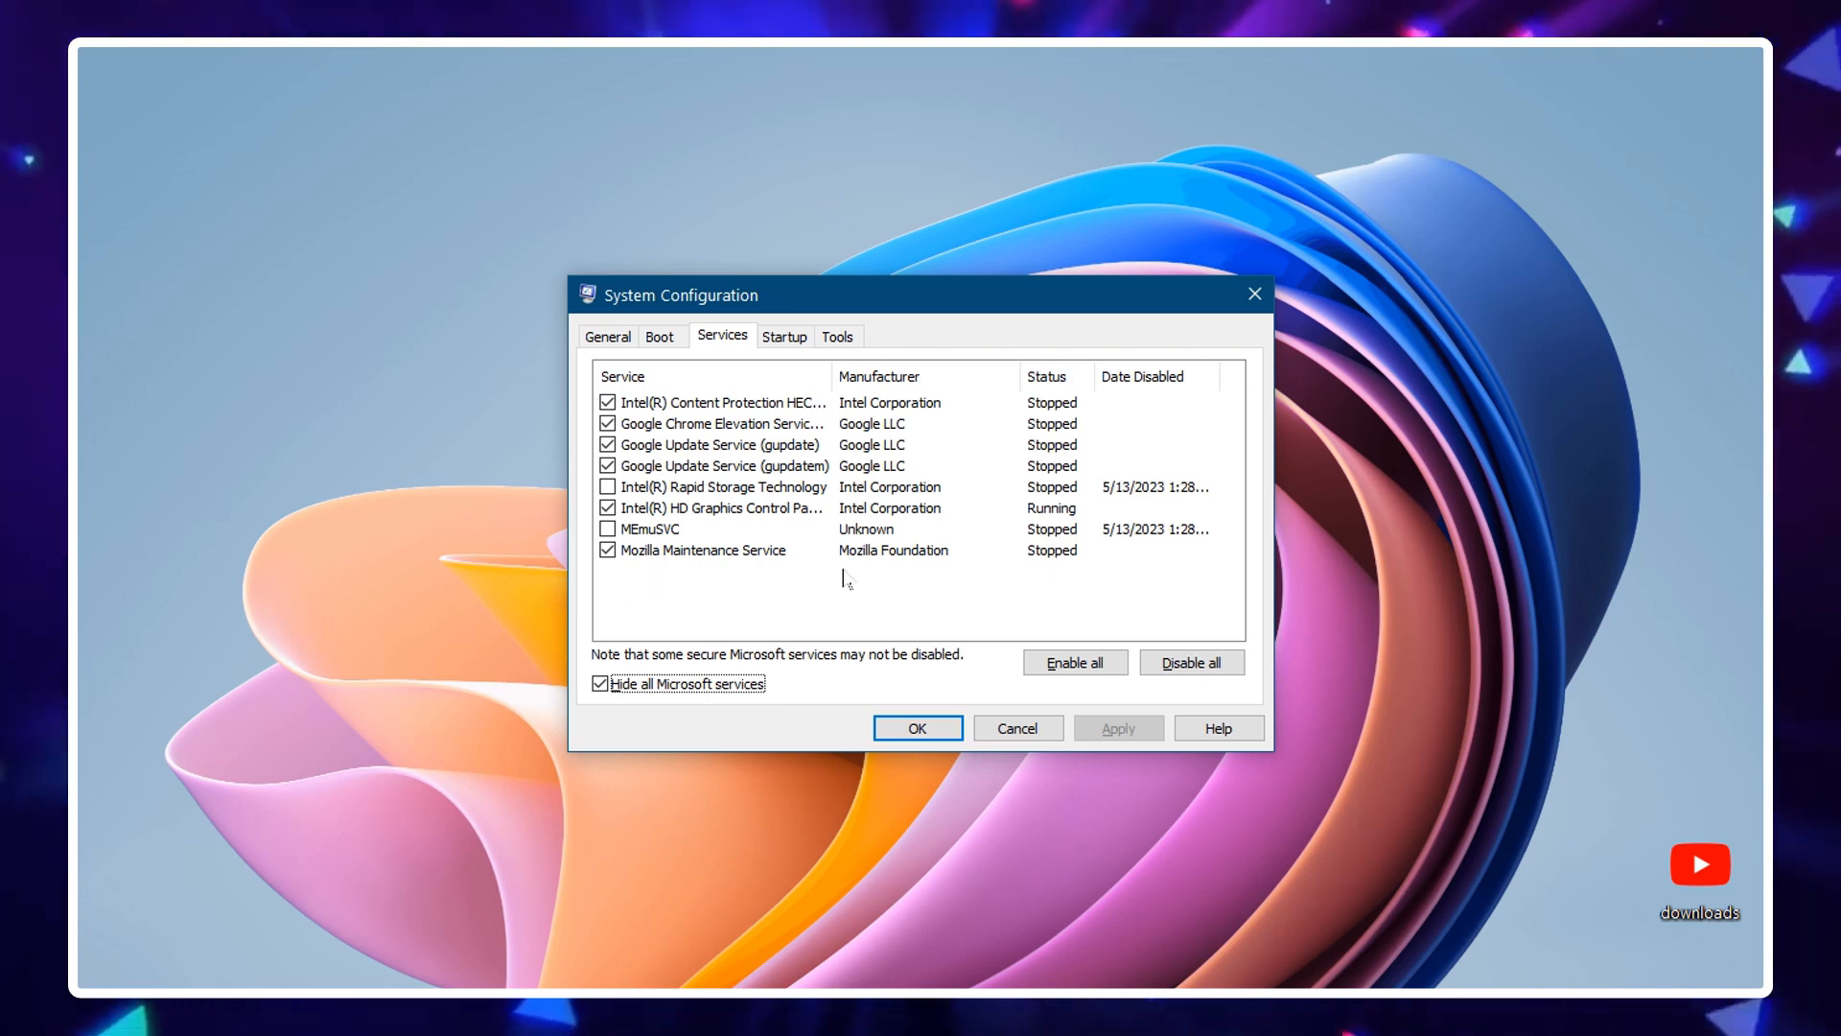
left_click(609, 552)
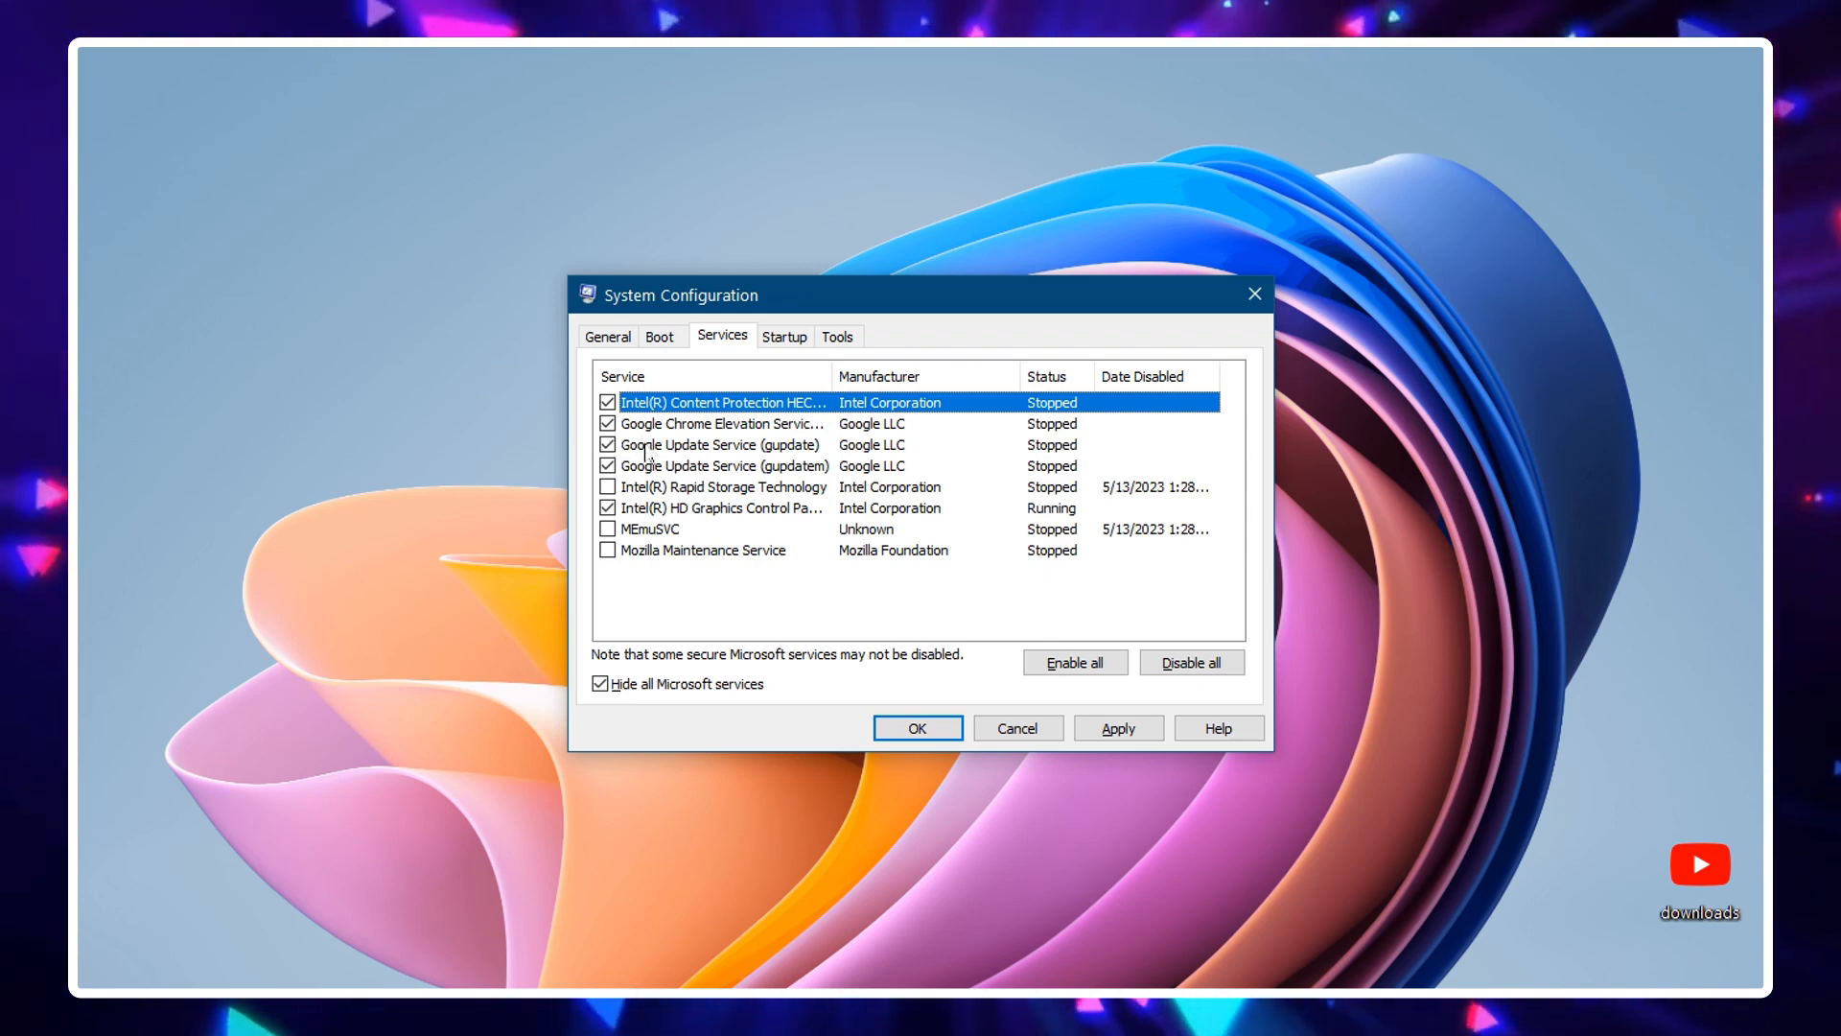
left_click(608, 466)
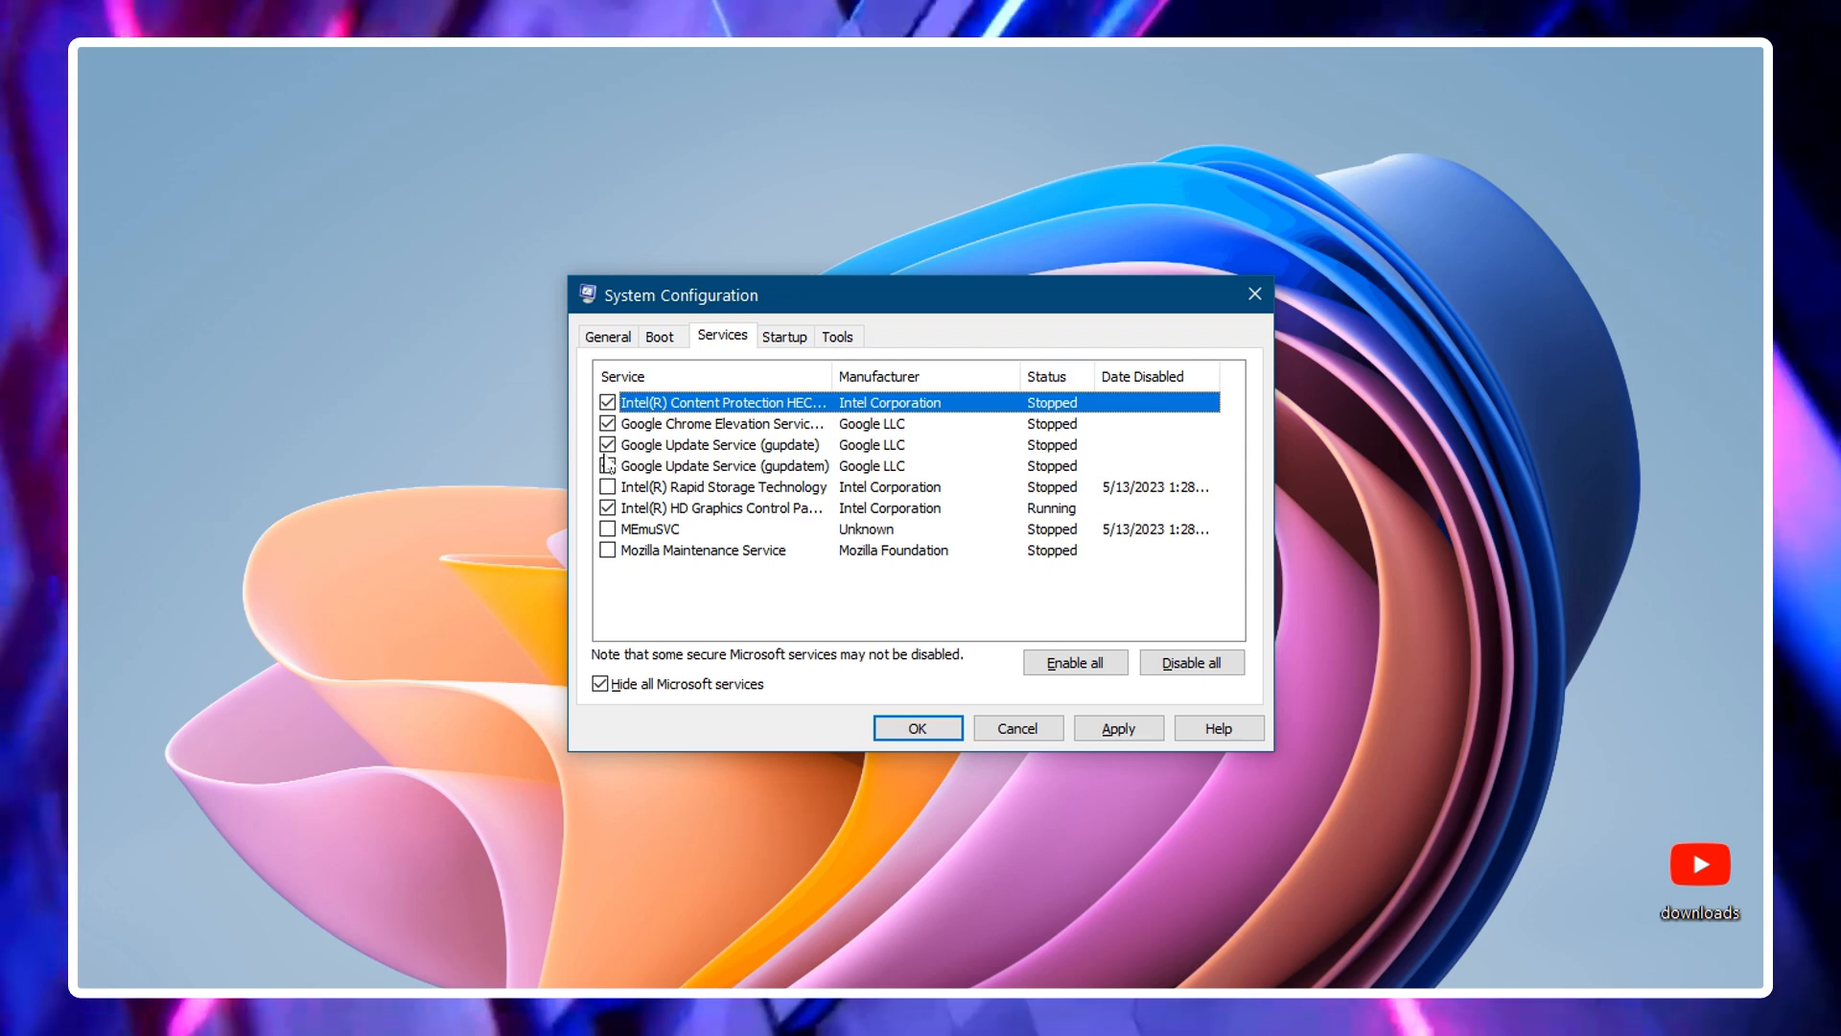
left_click(608, 466)
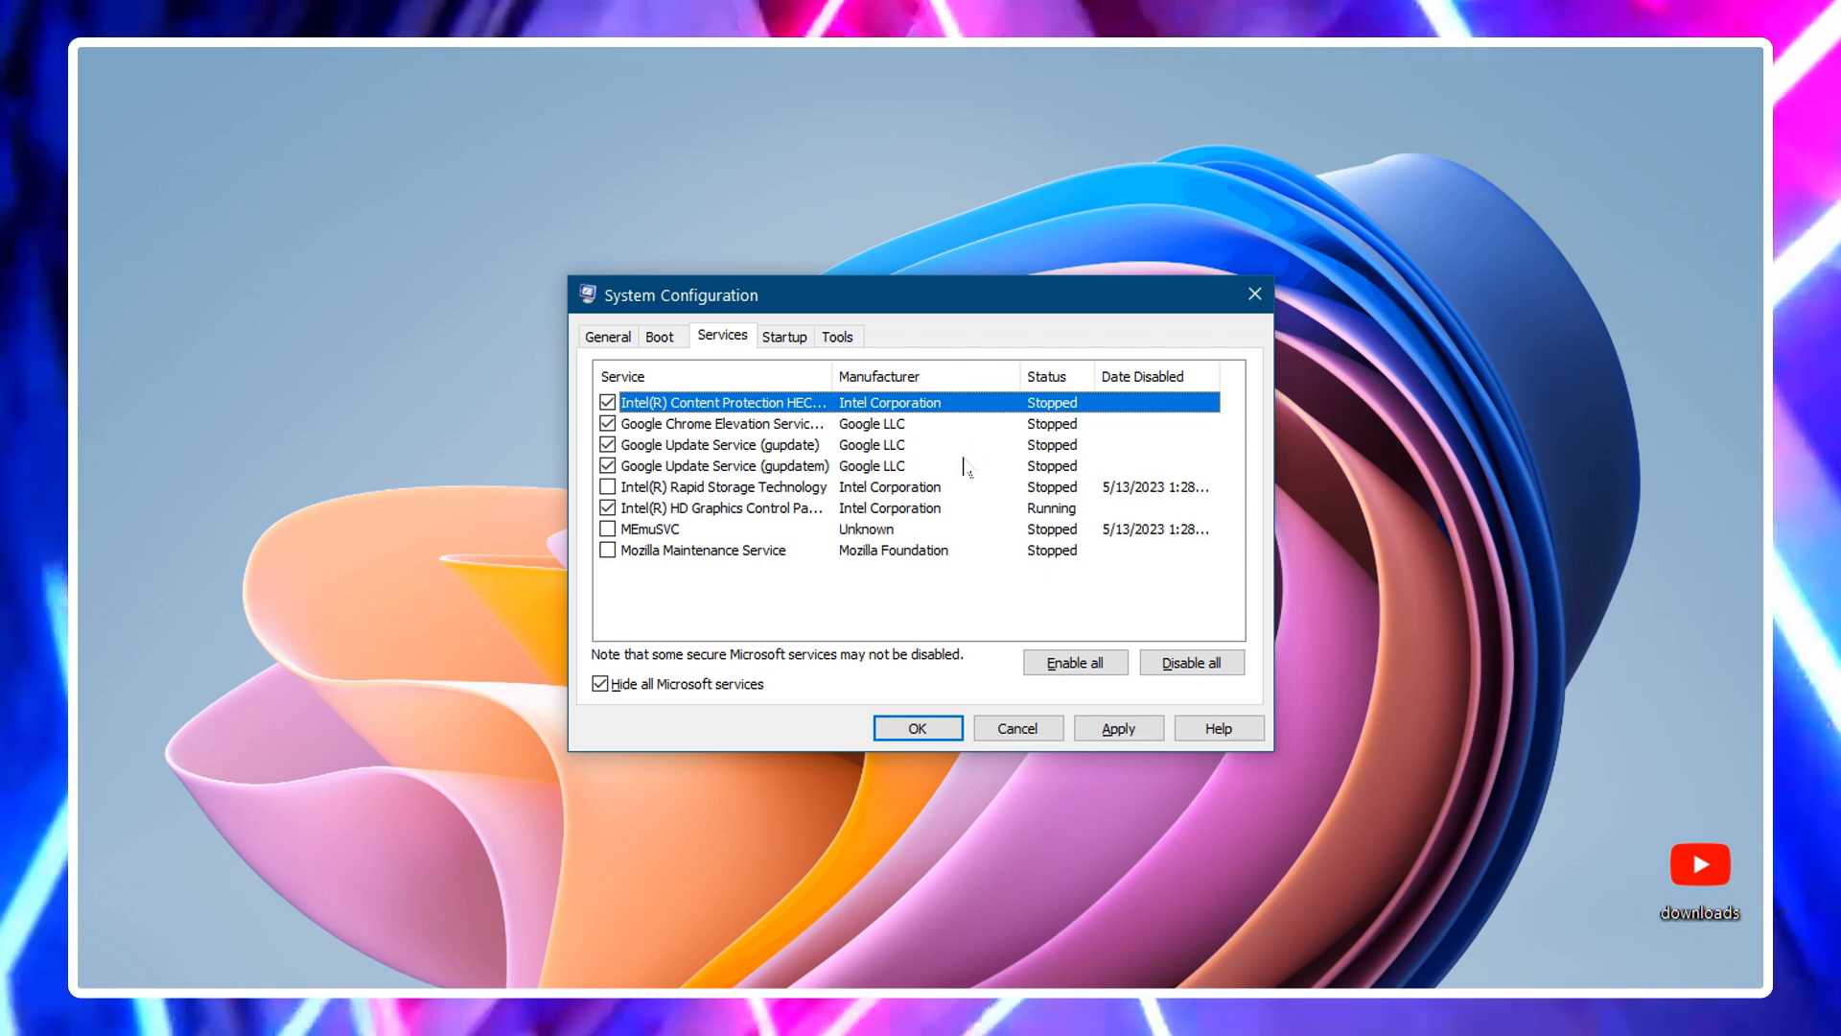
Switch back to Task Manager and open the Processes list
left_click(1280, 971)
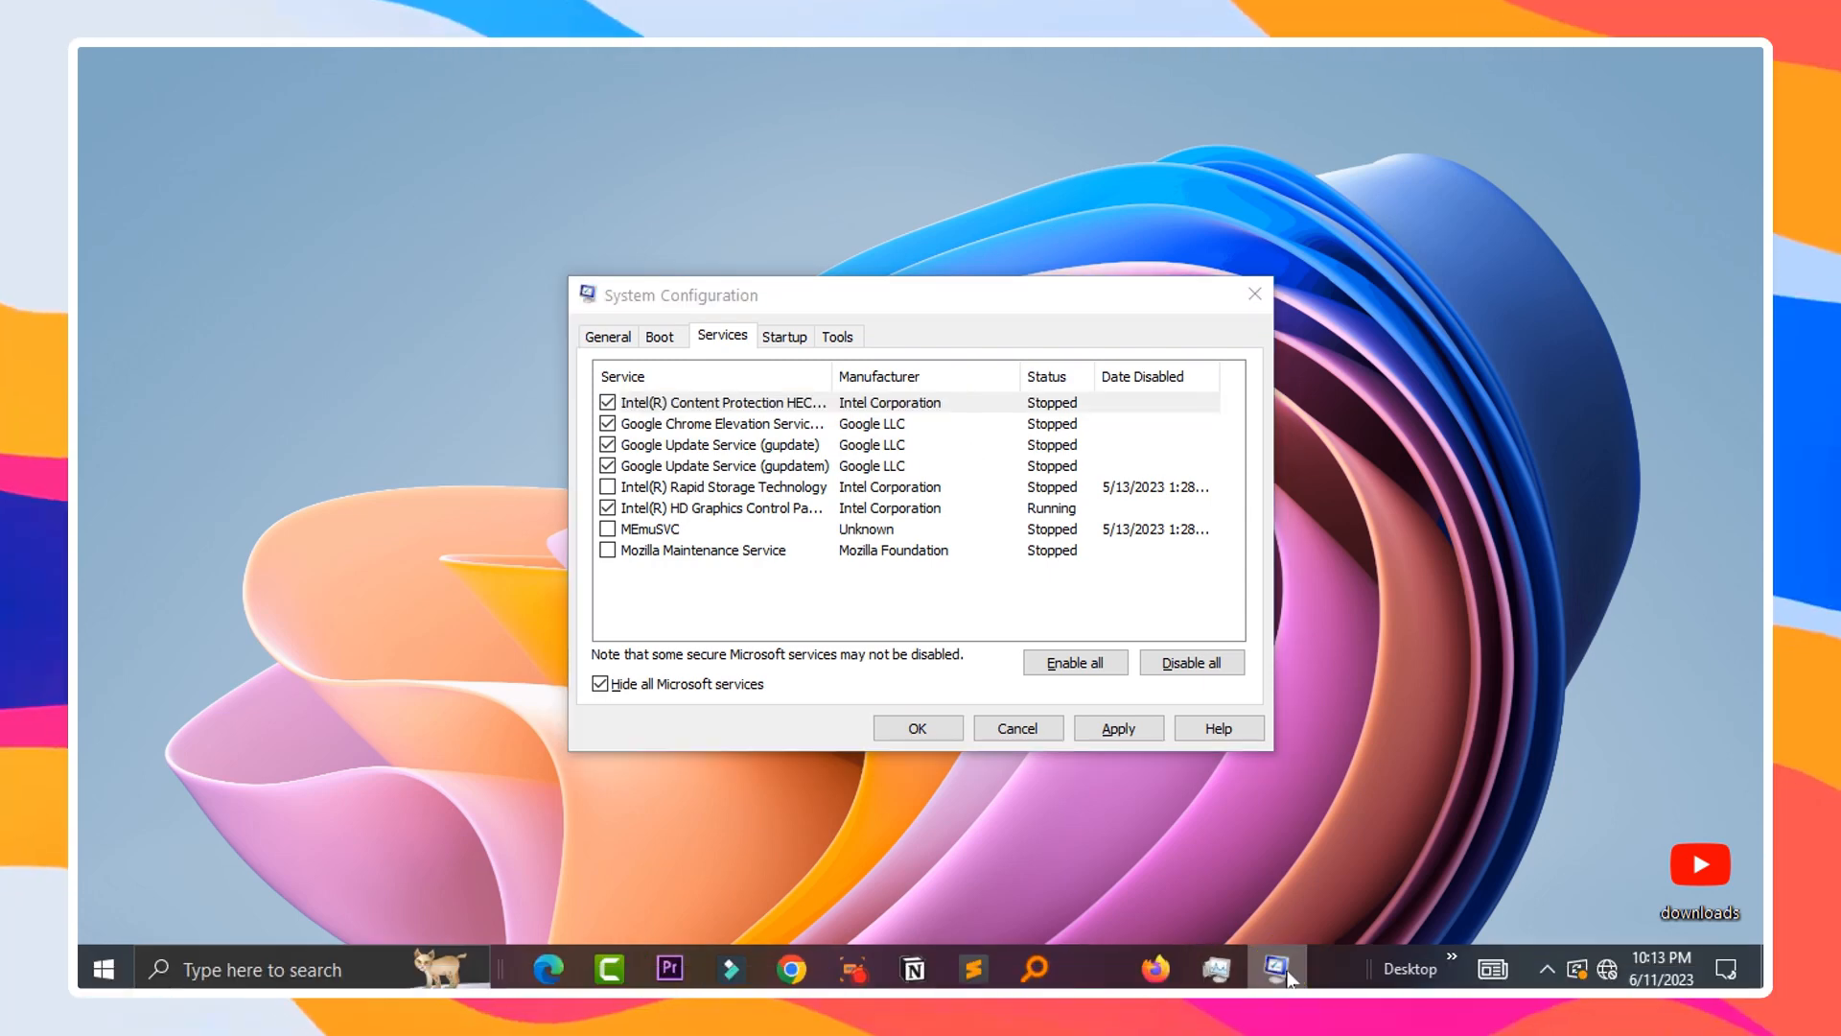
left_click(1216, 969)
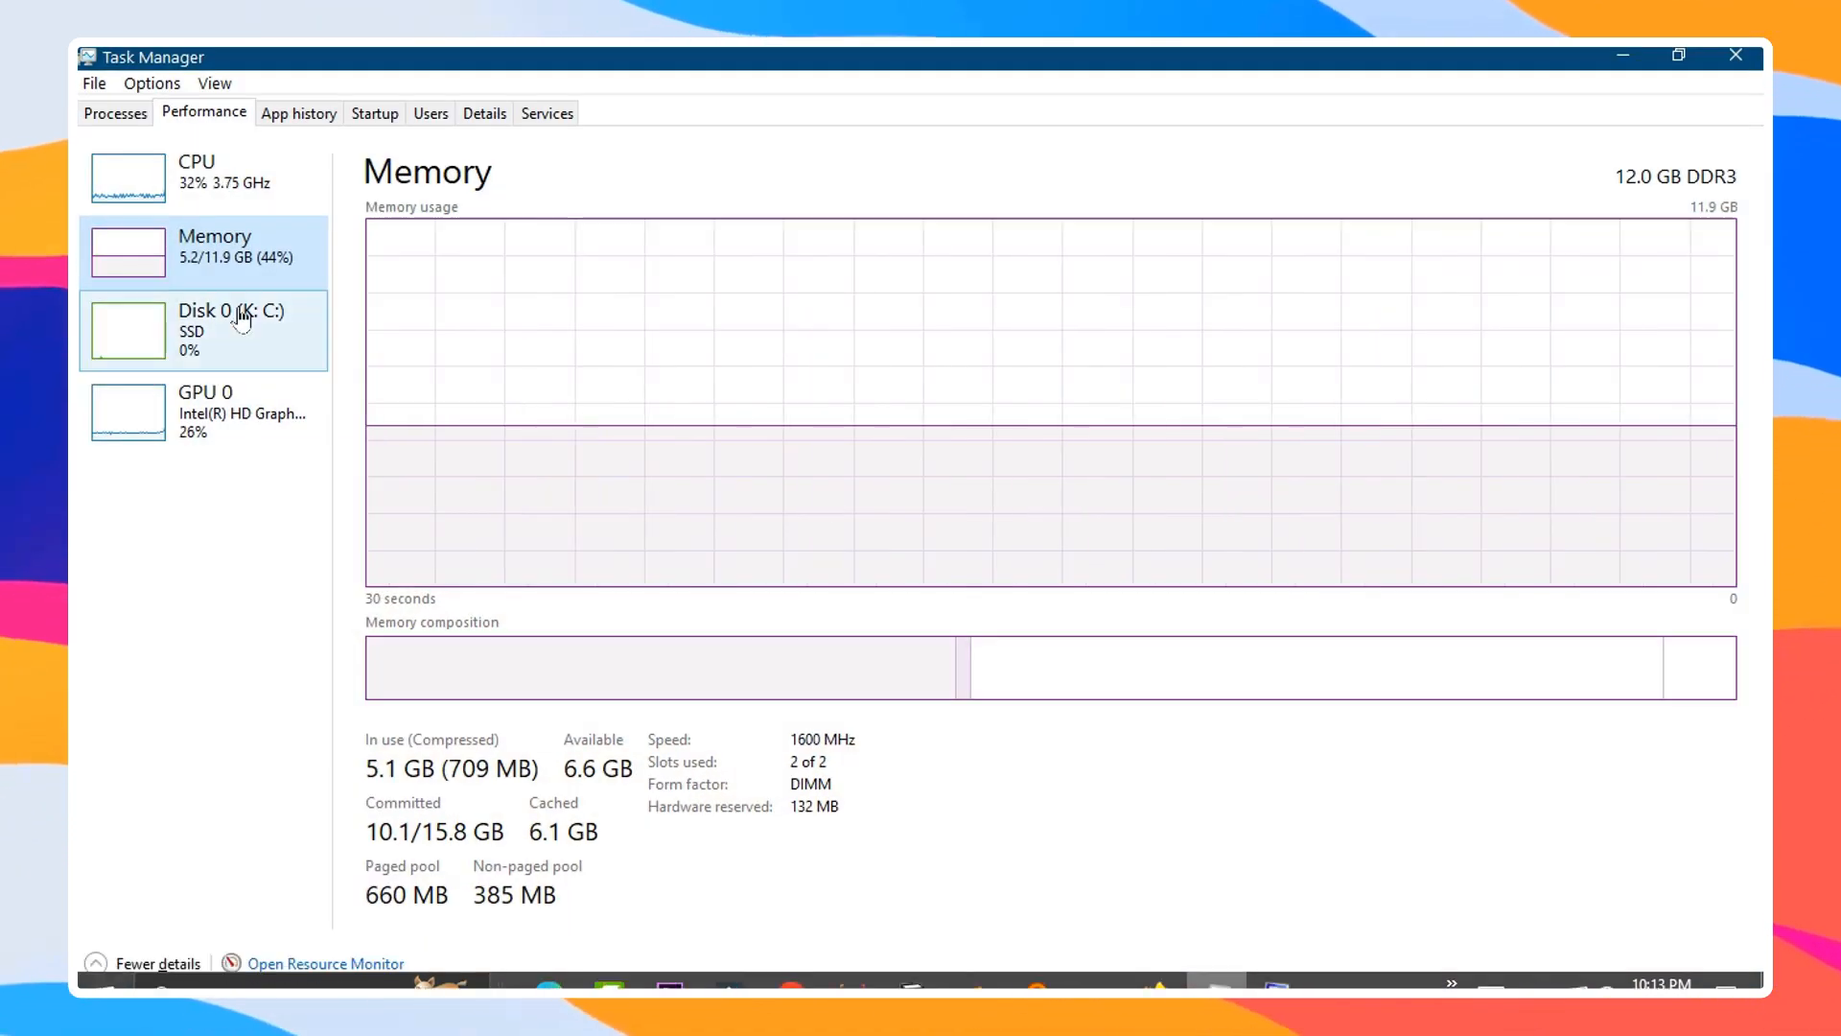
left_click(115, 113)
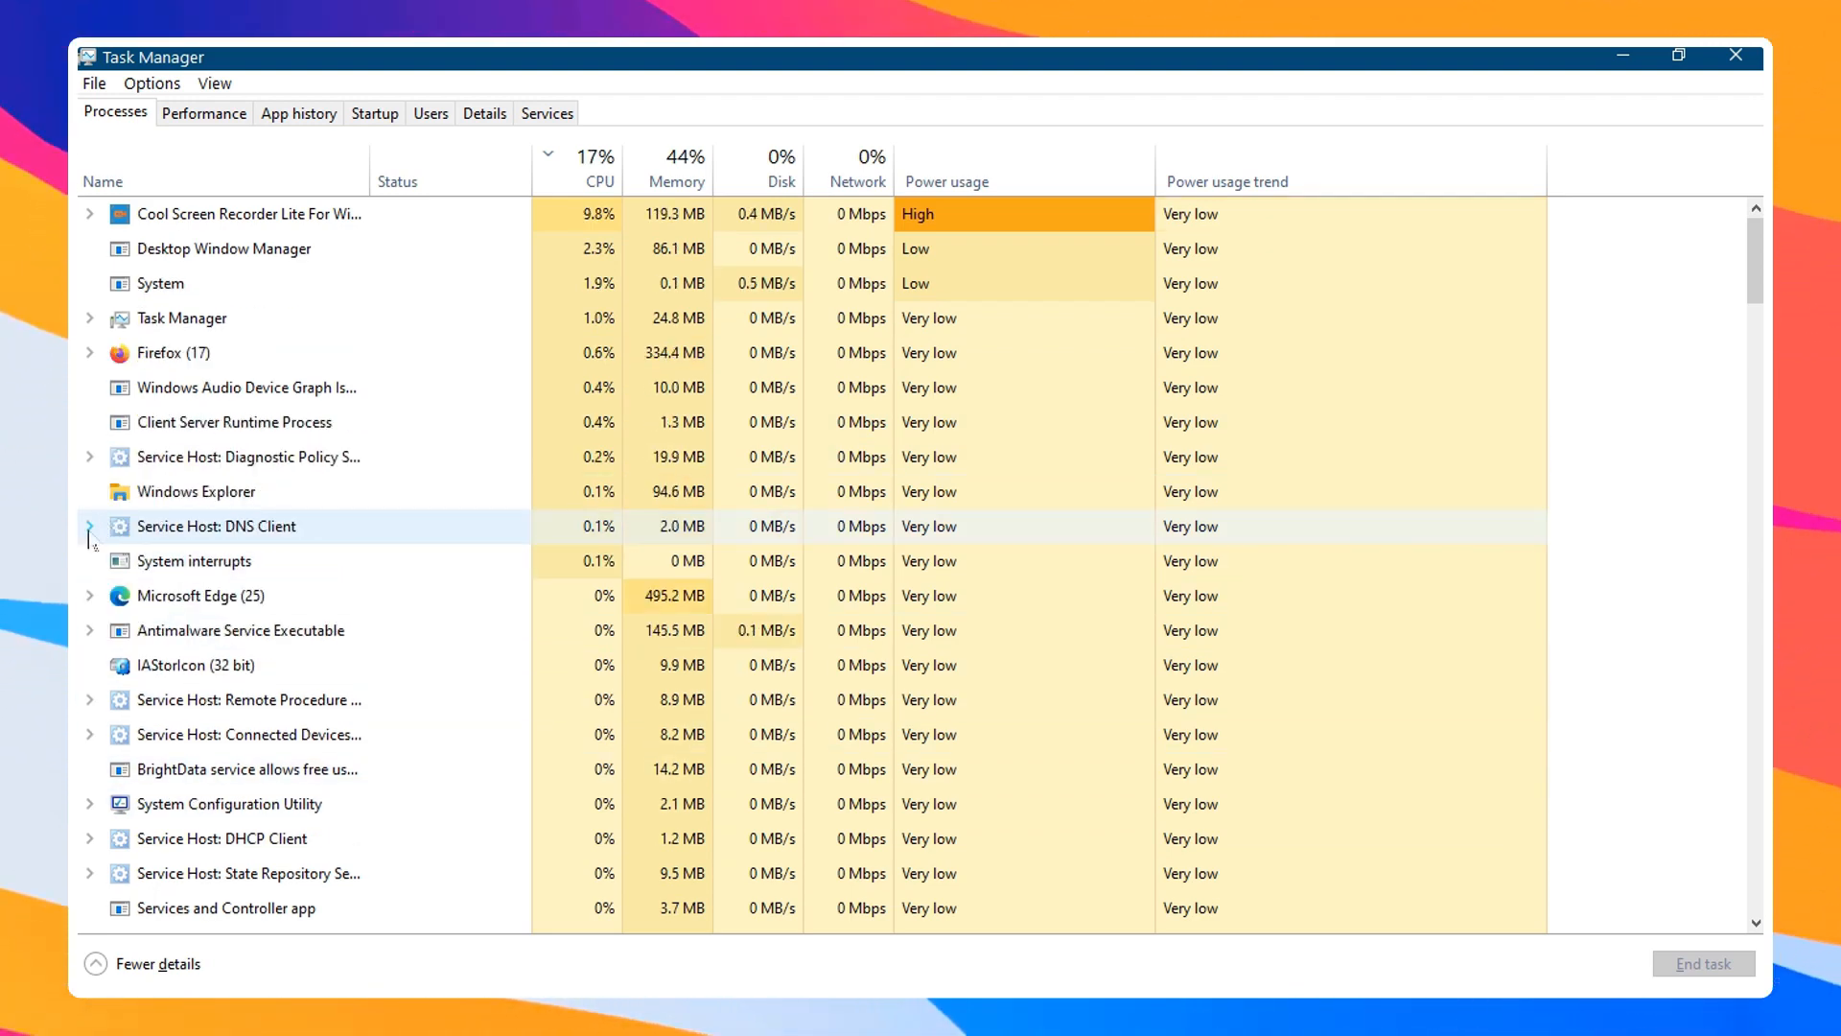
Scroll through the running processes list to examine each process's resource usage
scroll(226, 354, "down", 2)
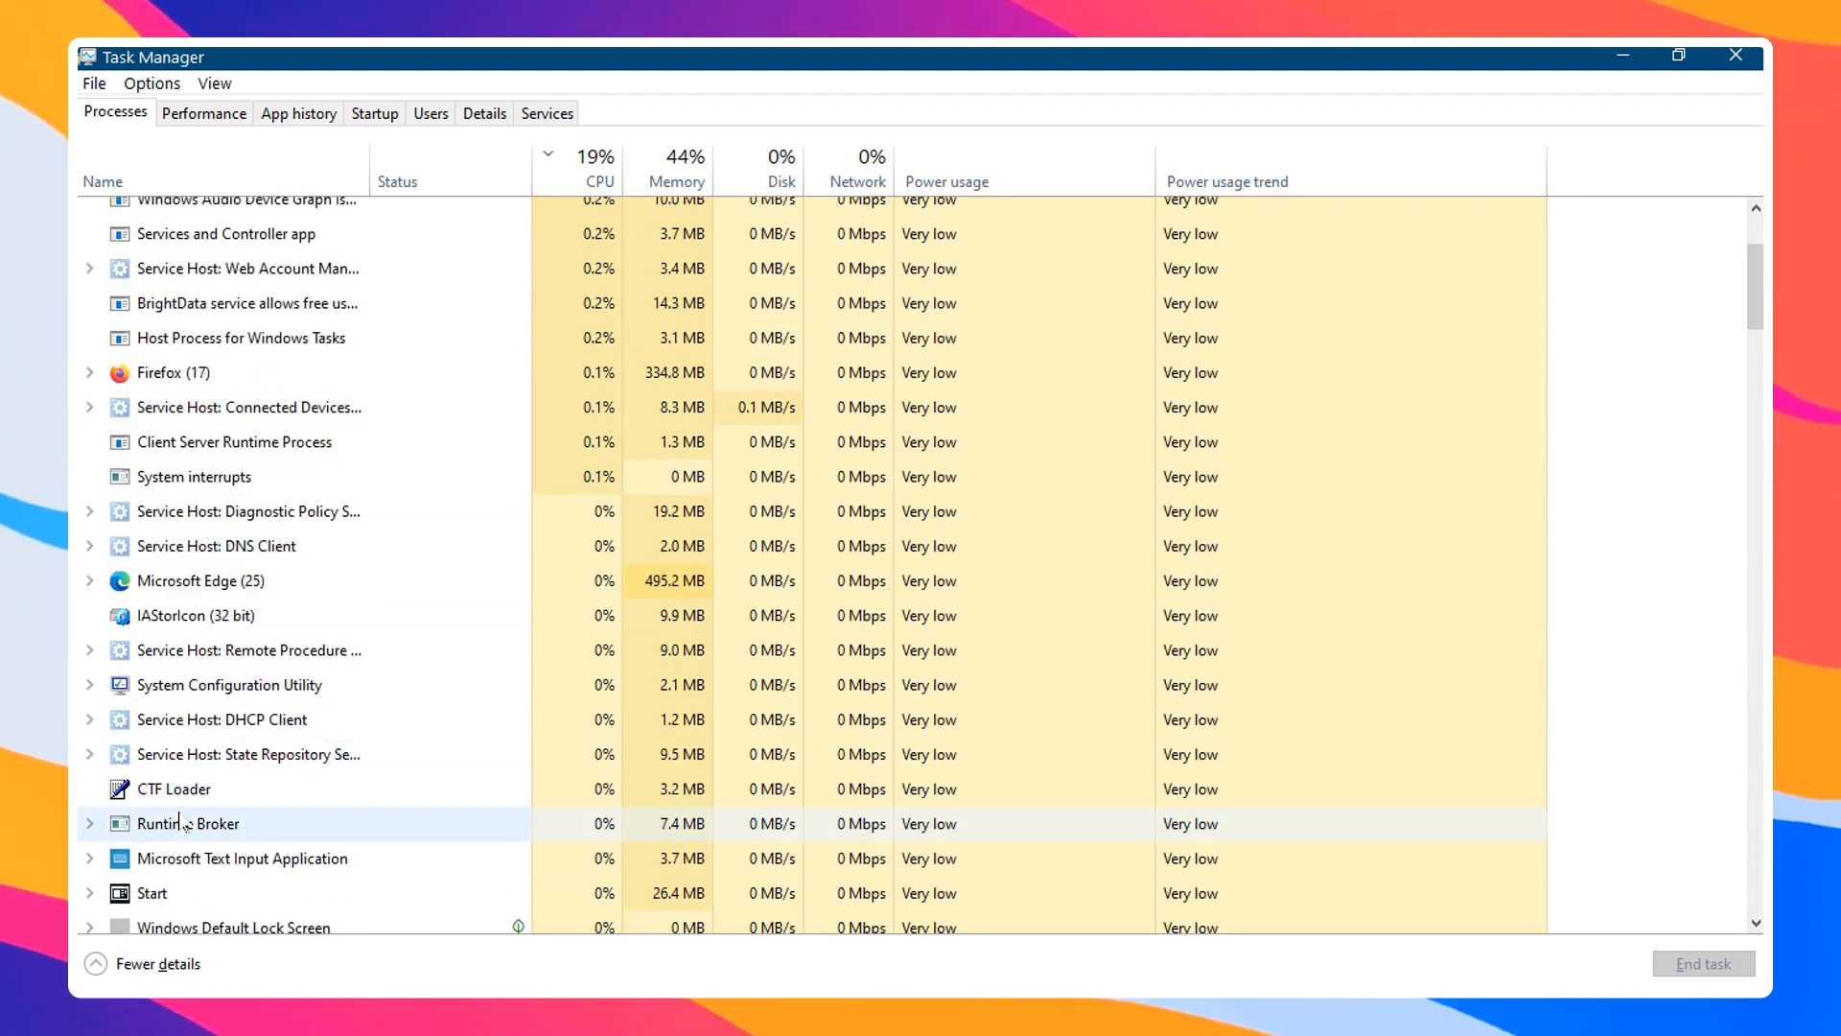
left_click(189, 860)
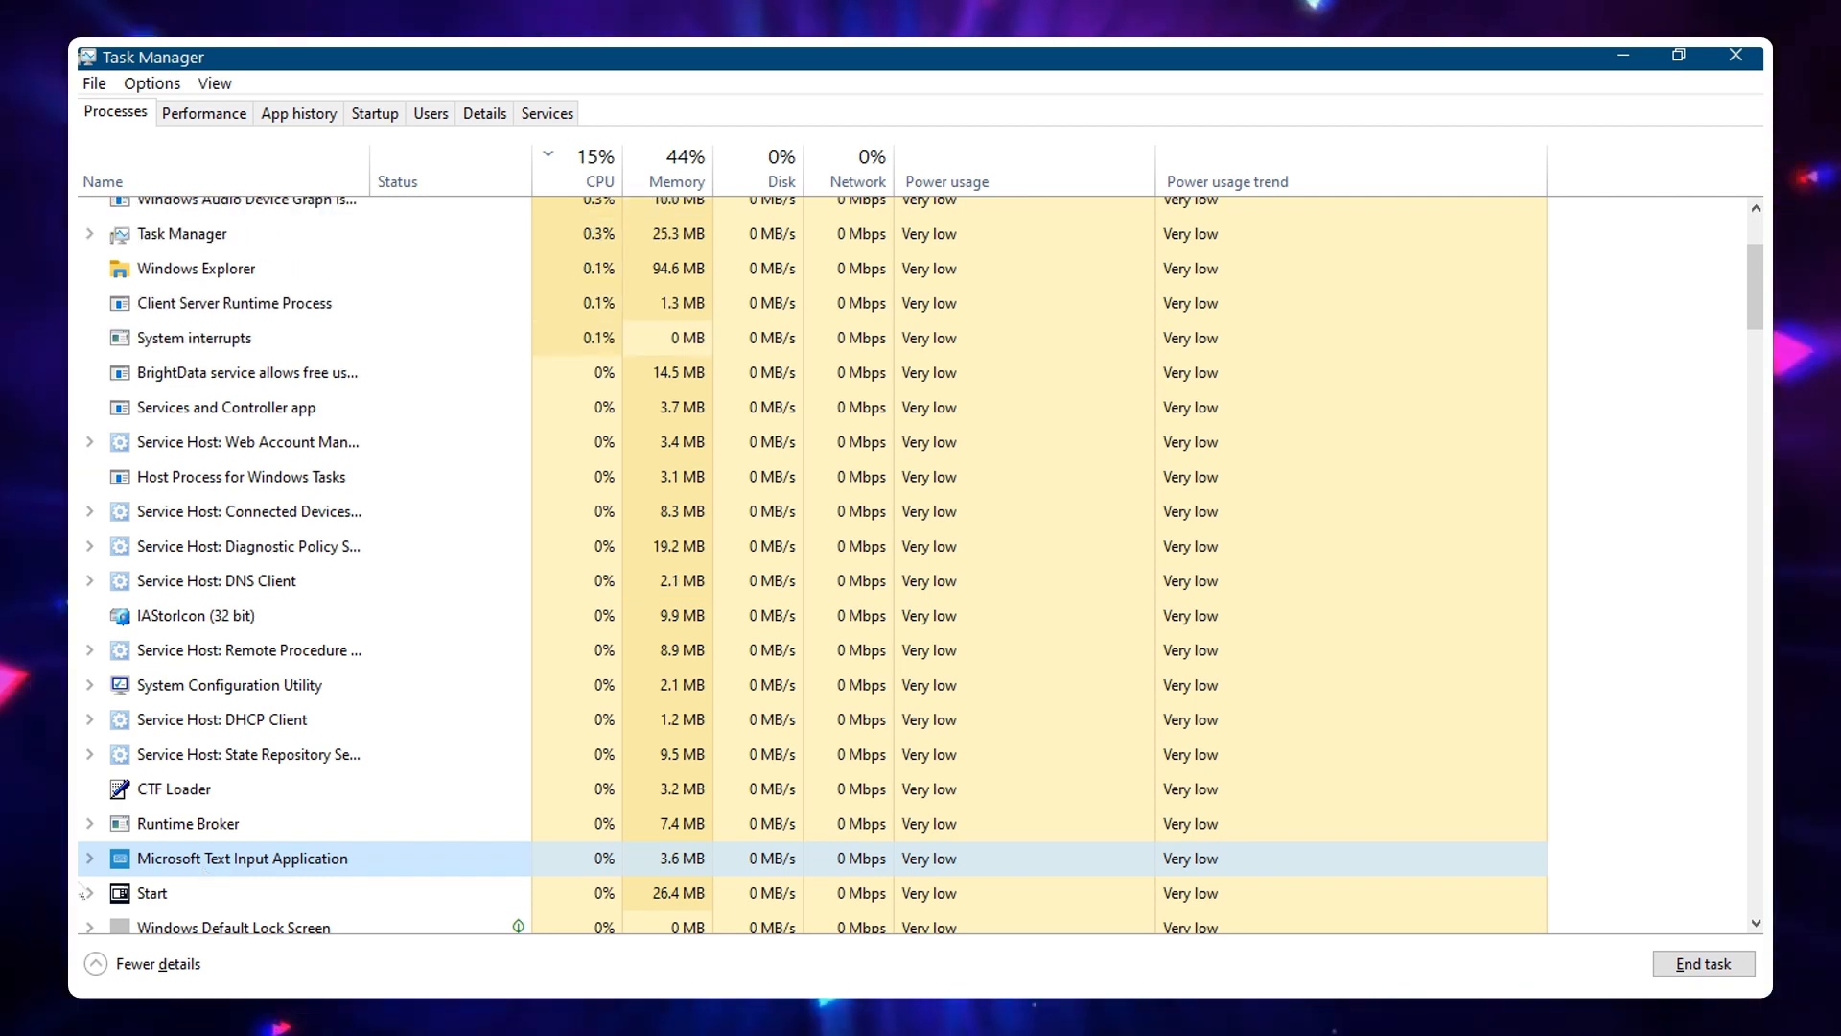
scroll(95, 883, "down", 2)
left_click(184, 846)
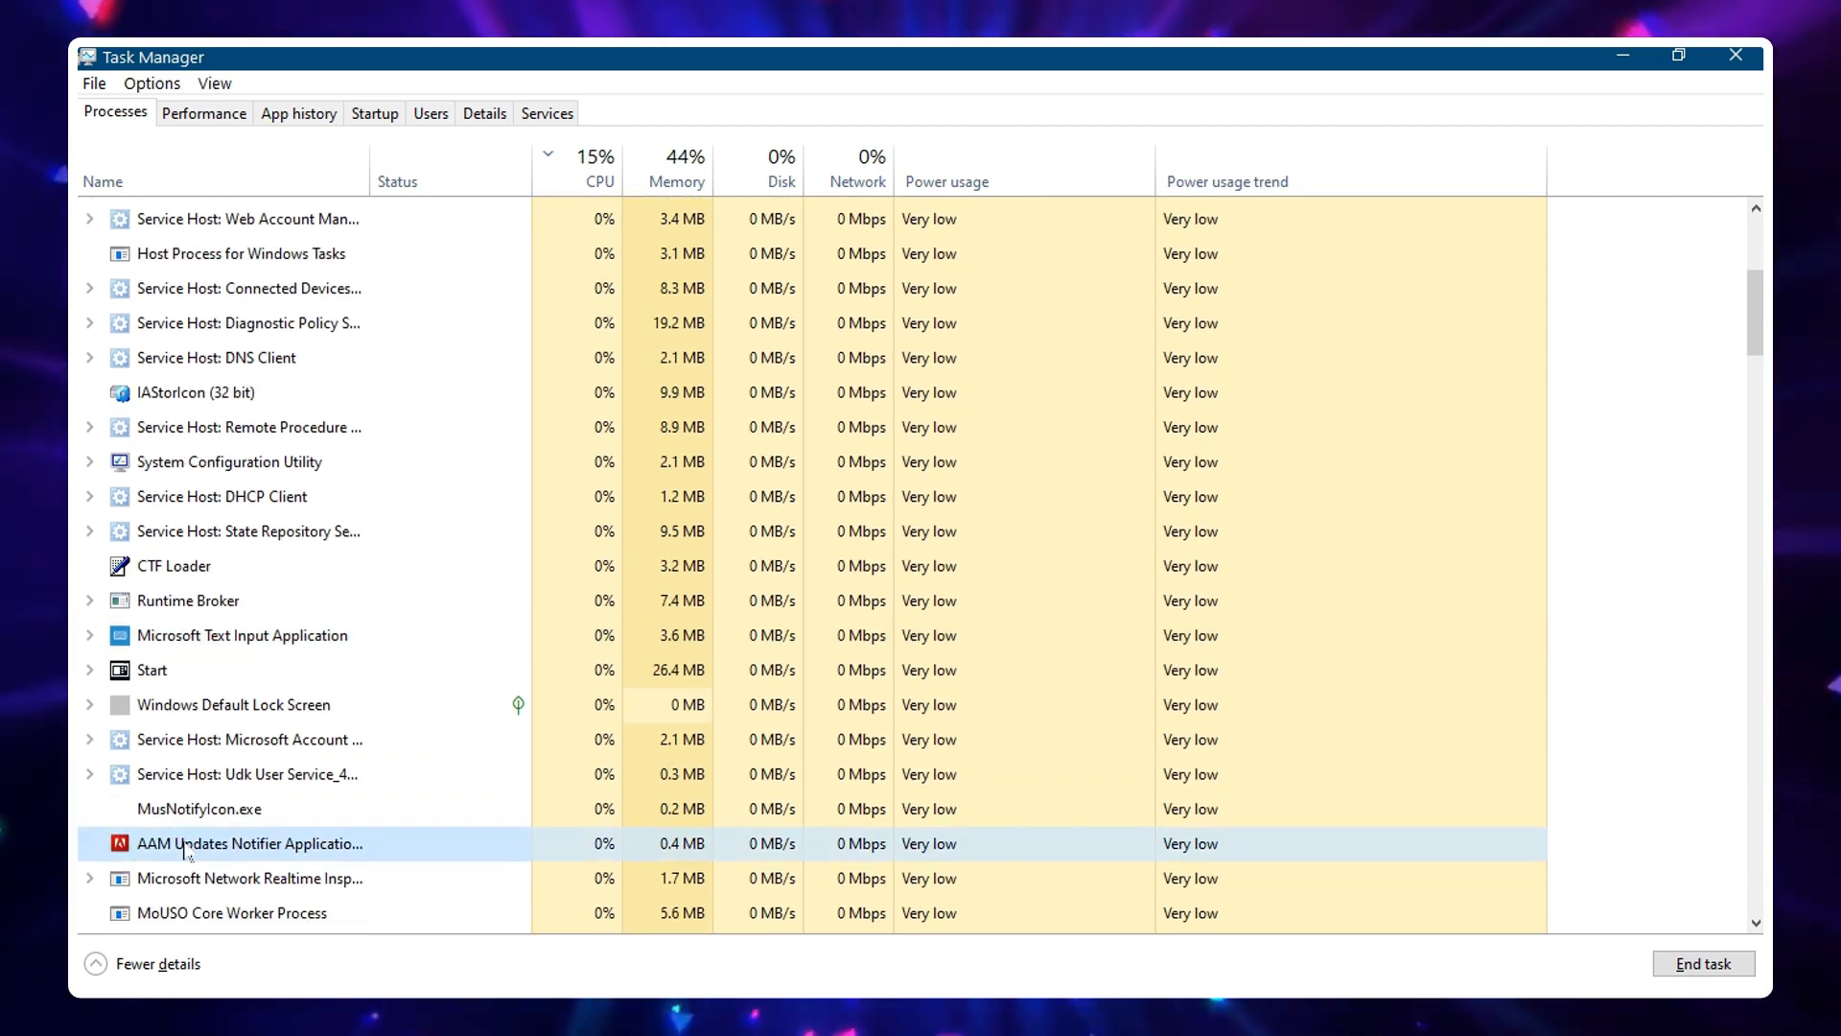
scroll(189, 803, "down", 2)
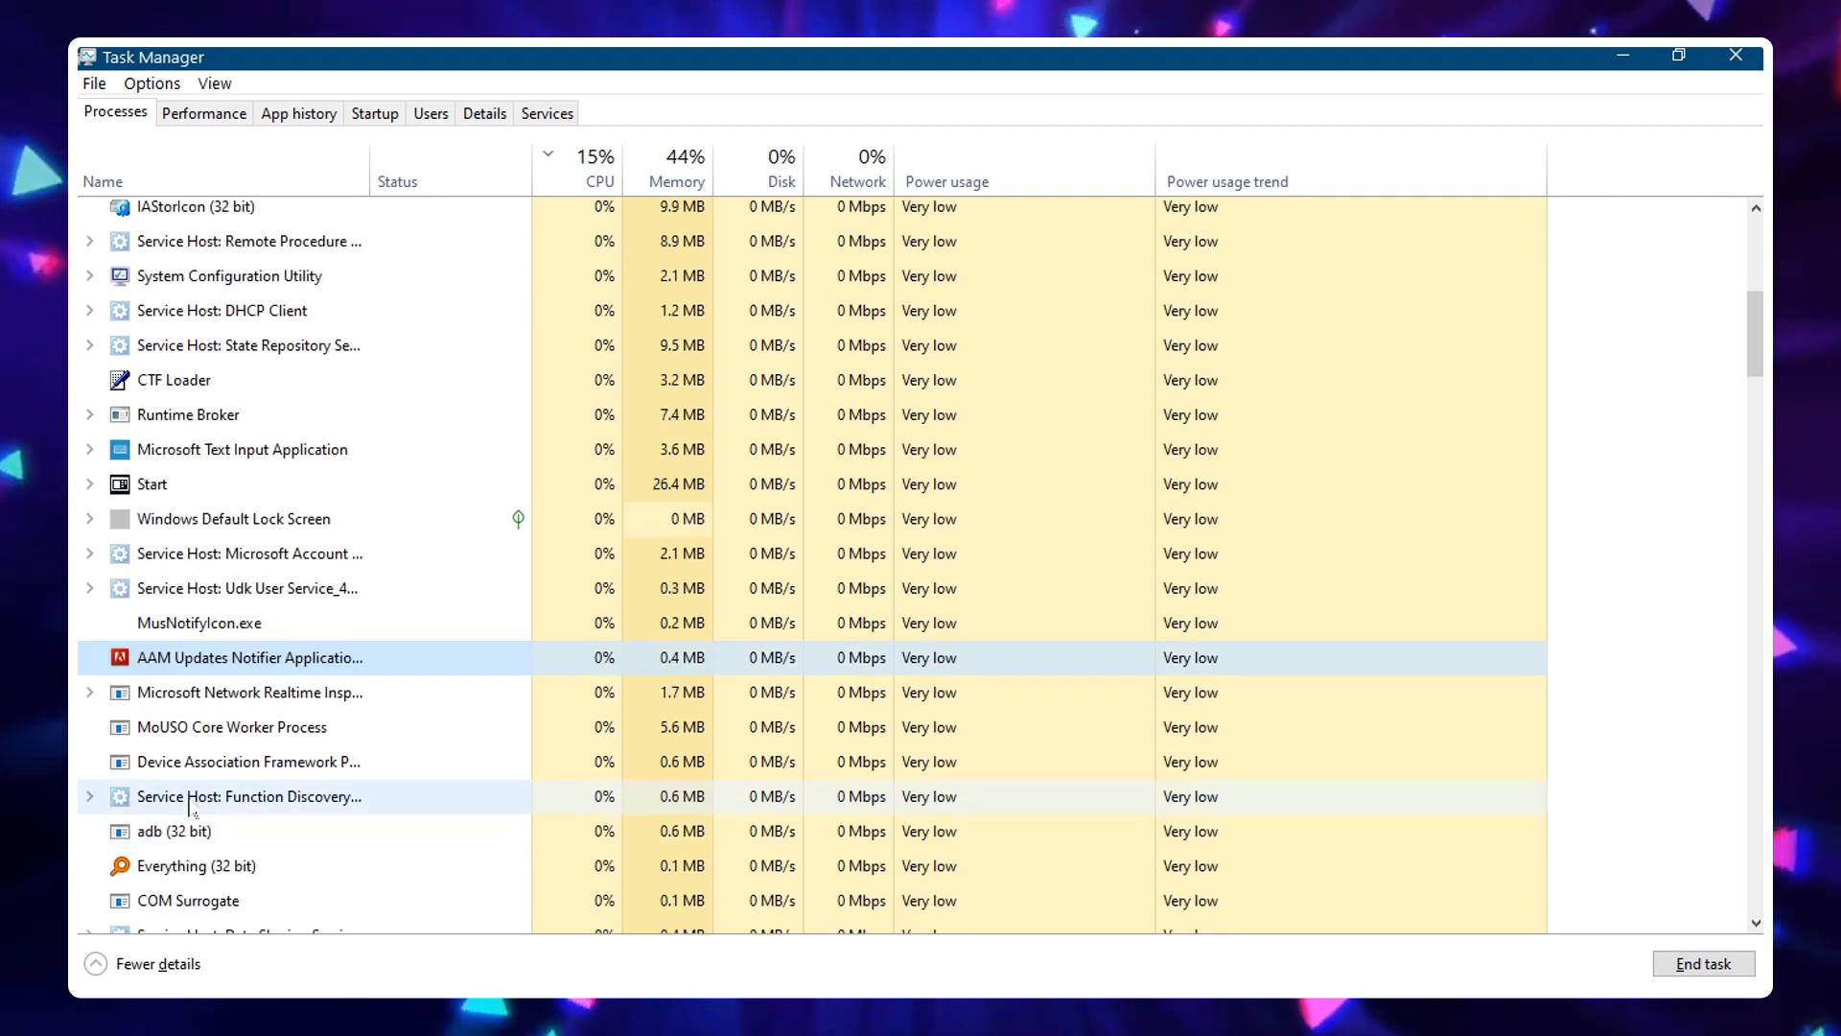
scroll(189, 804, "down", 3)
left_click(240, 710)
scroll(281, 786, "up", 4)
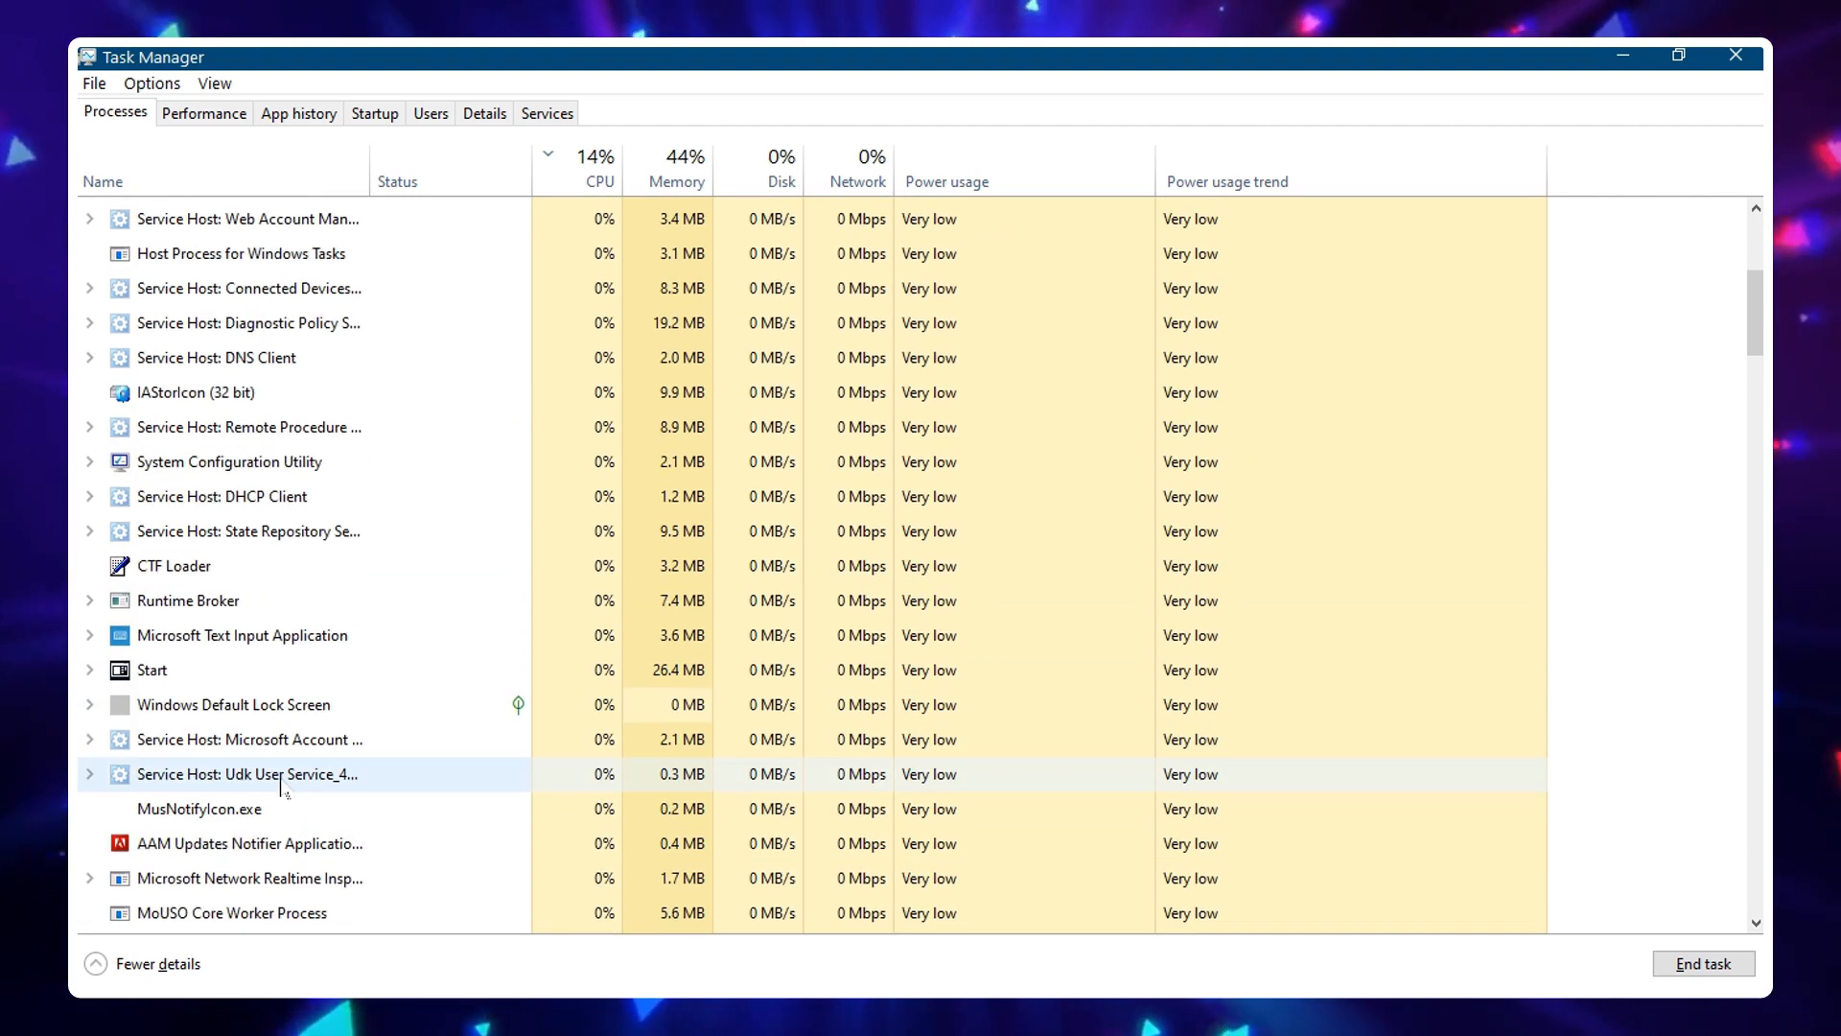
scroll(283, 786, "up", 4)
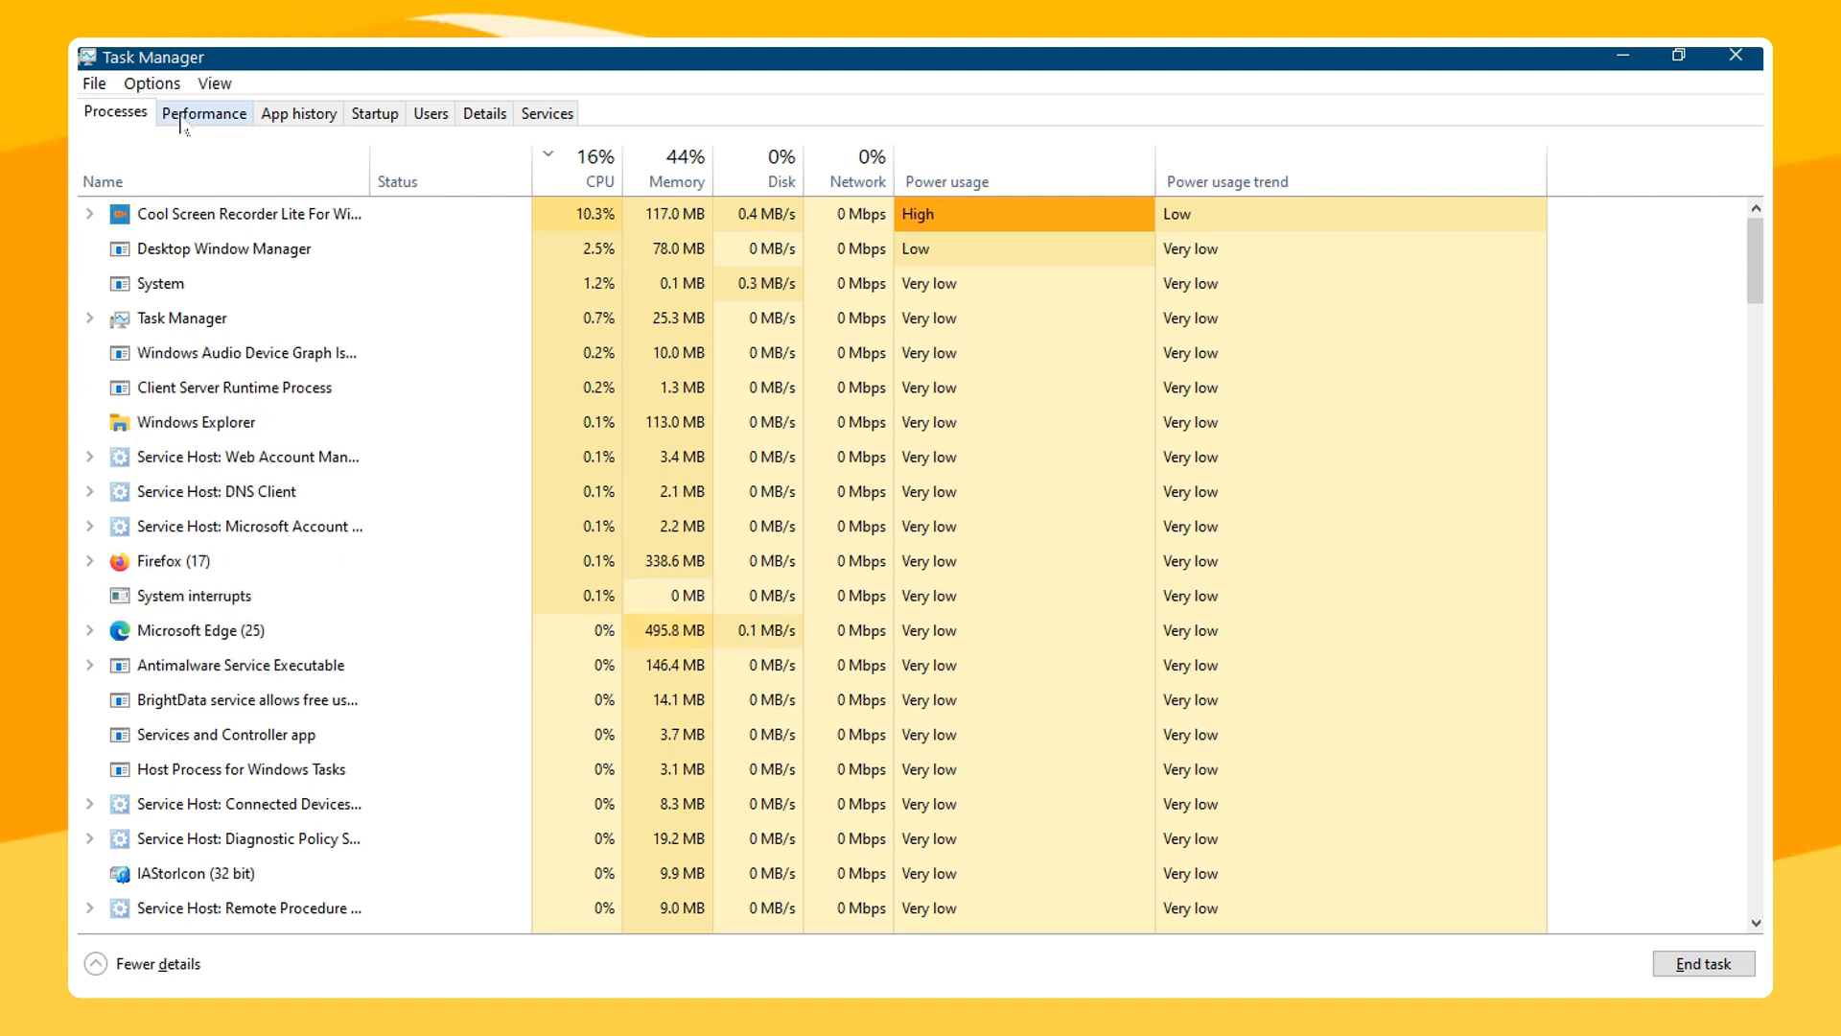
scroll(762, 730, "down", 6)
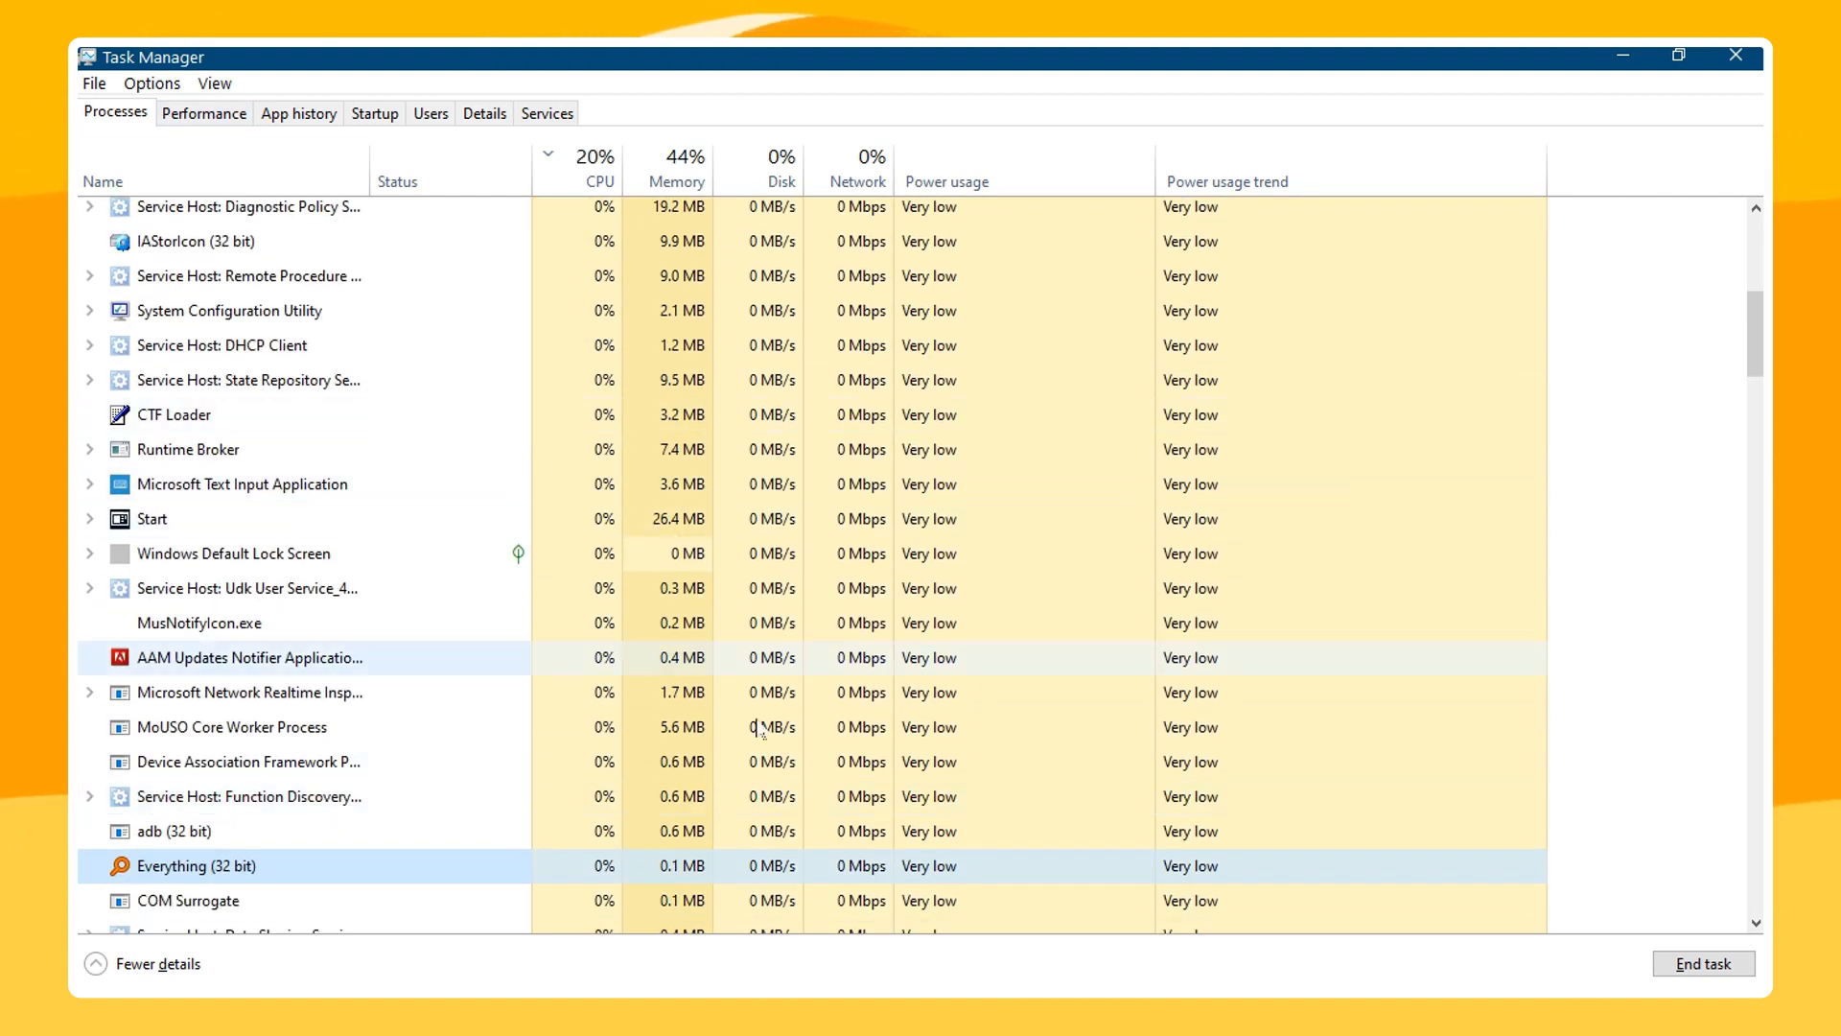
scroll(674, 255, "up", 5)
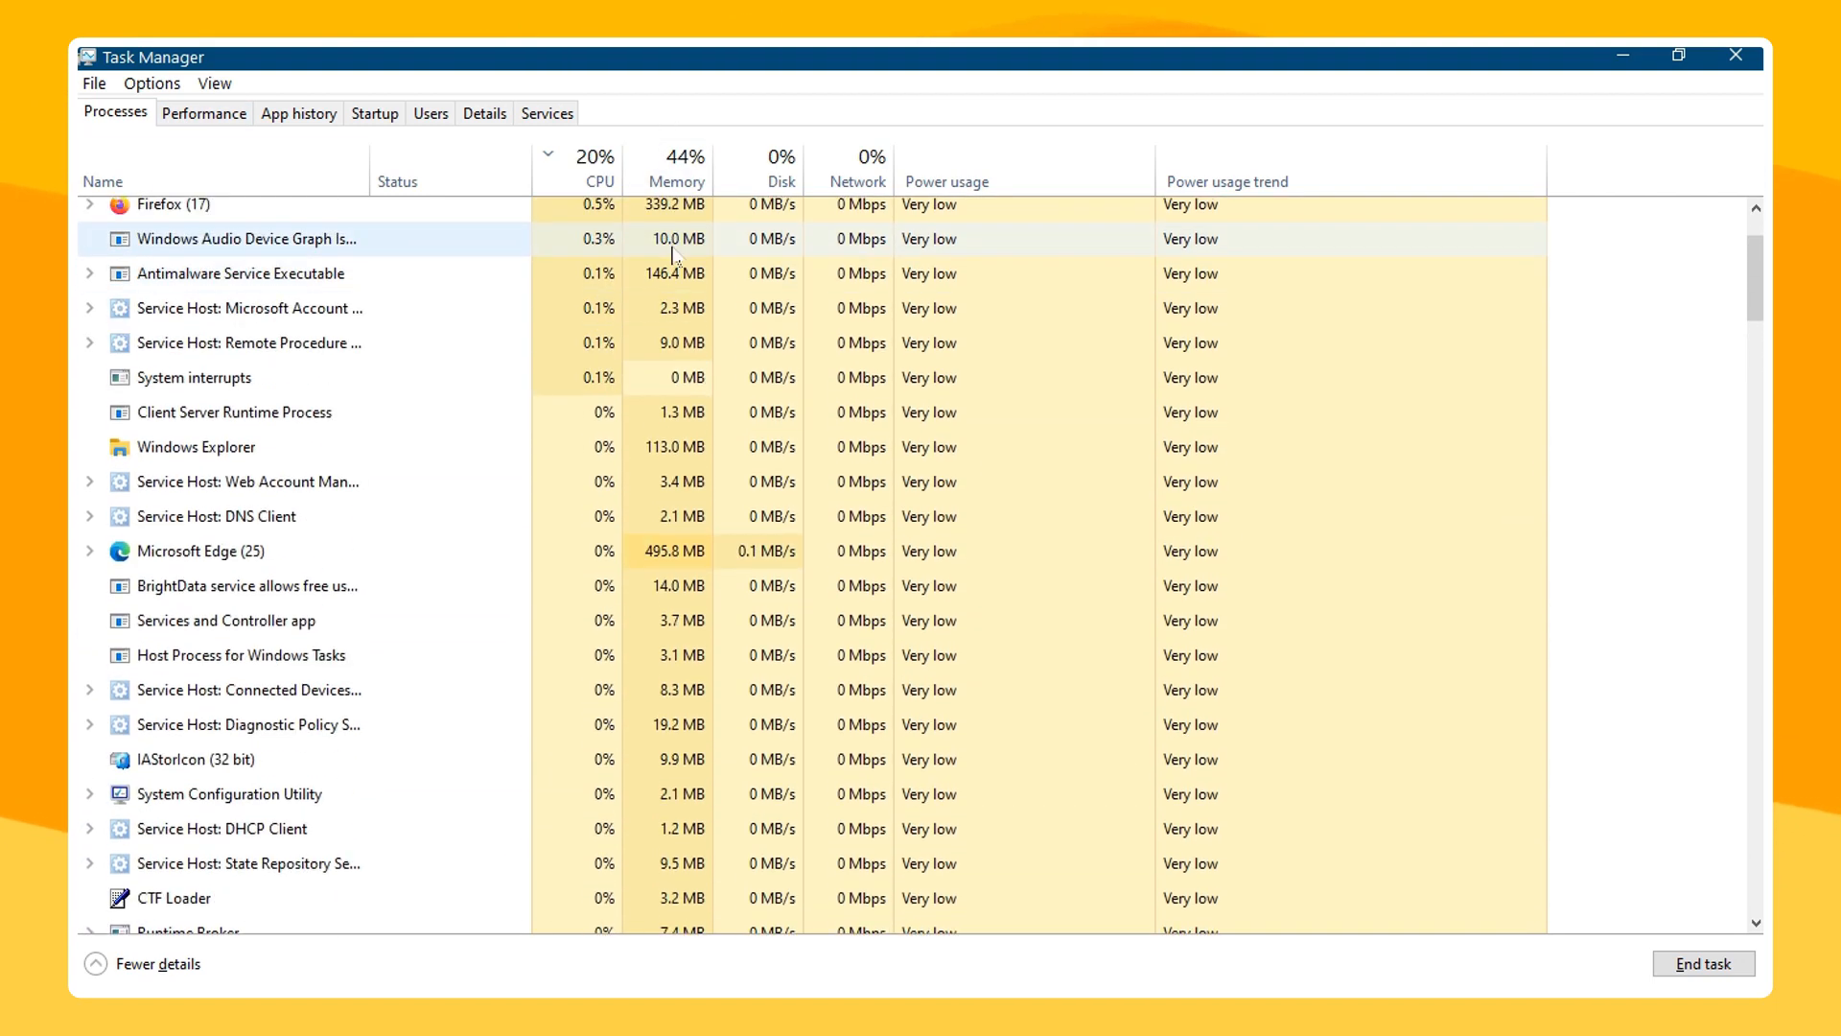
scroll(674, 255, "up", 3)
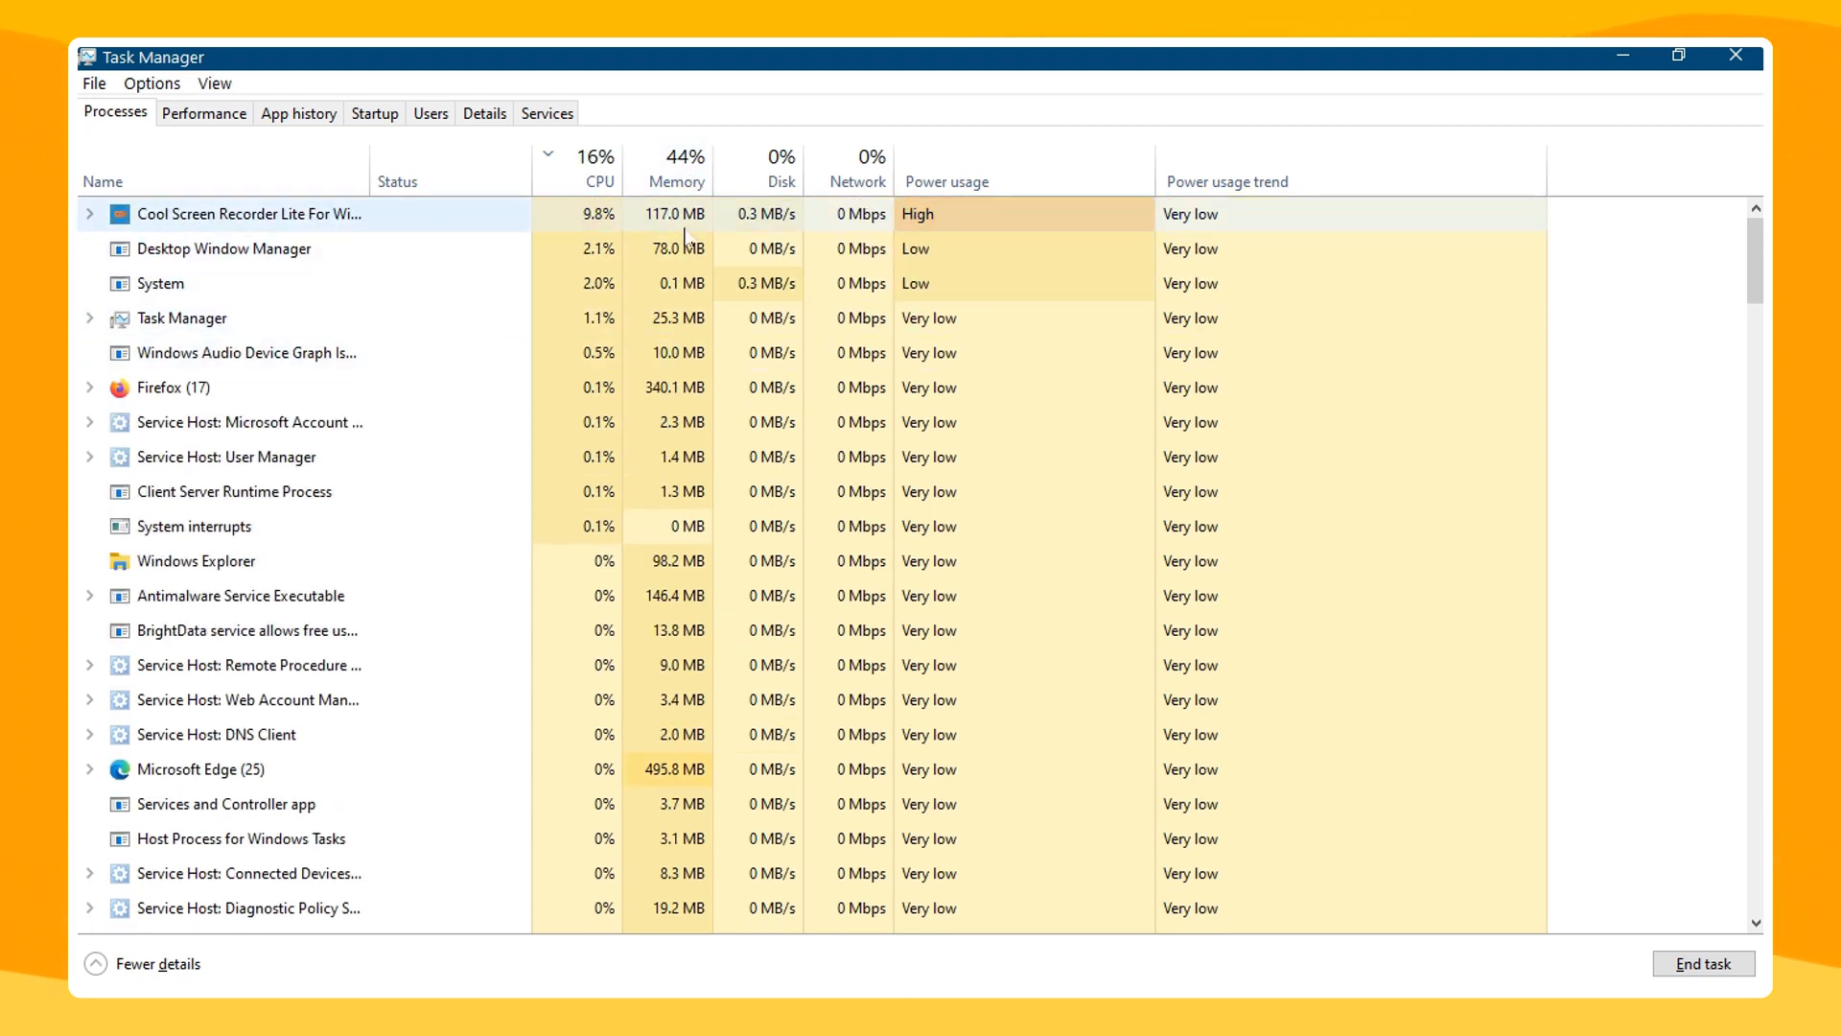
left_click(556, 389)
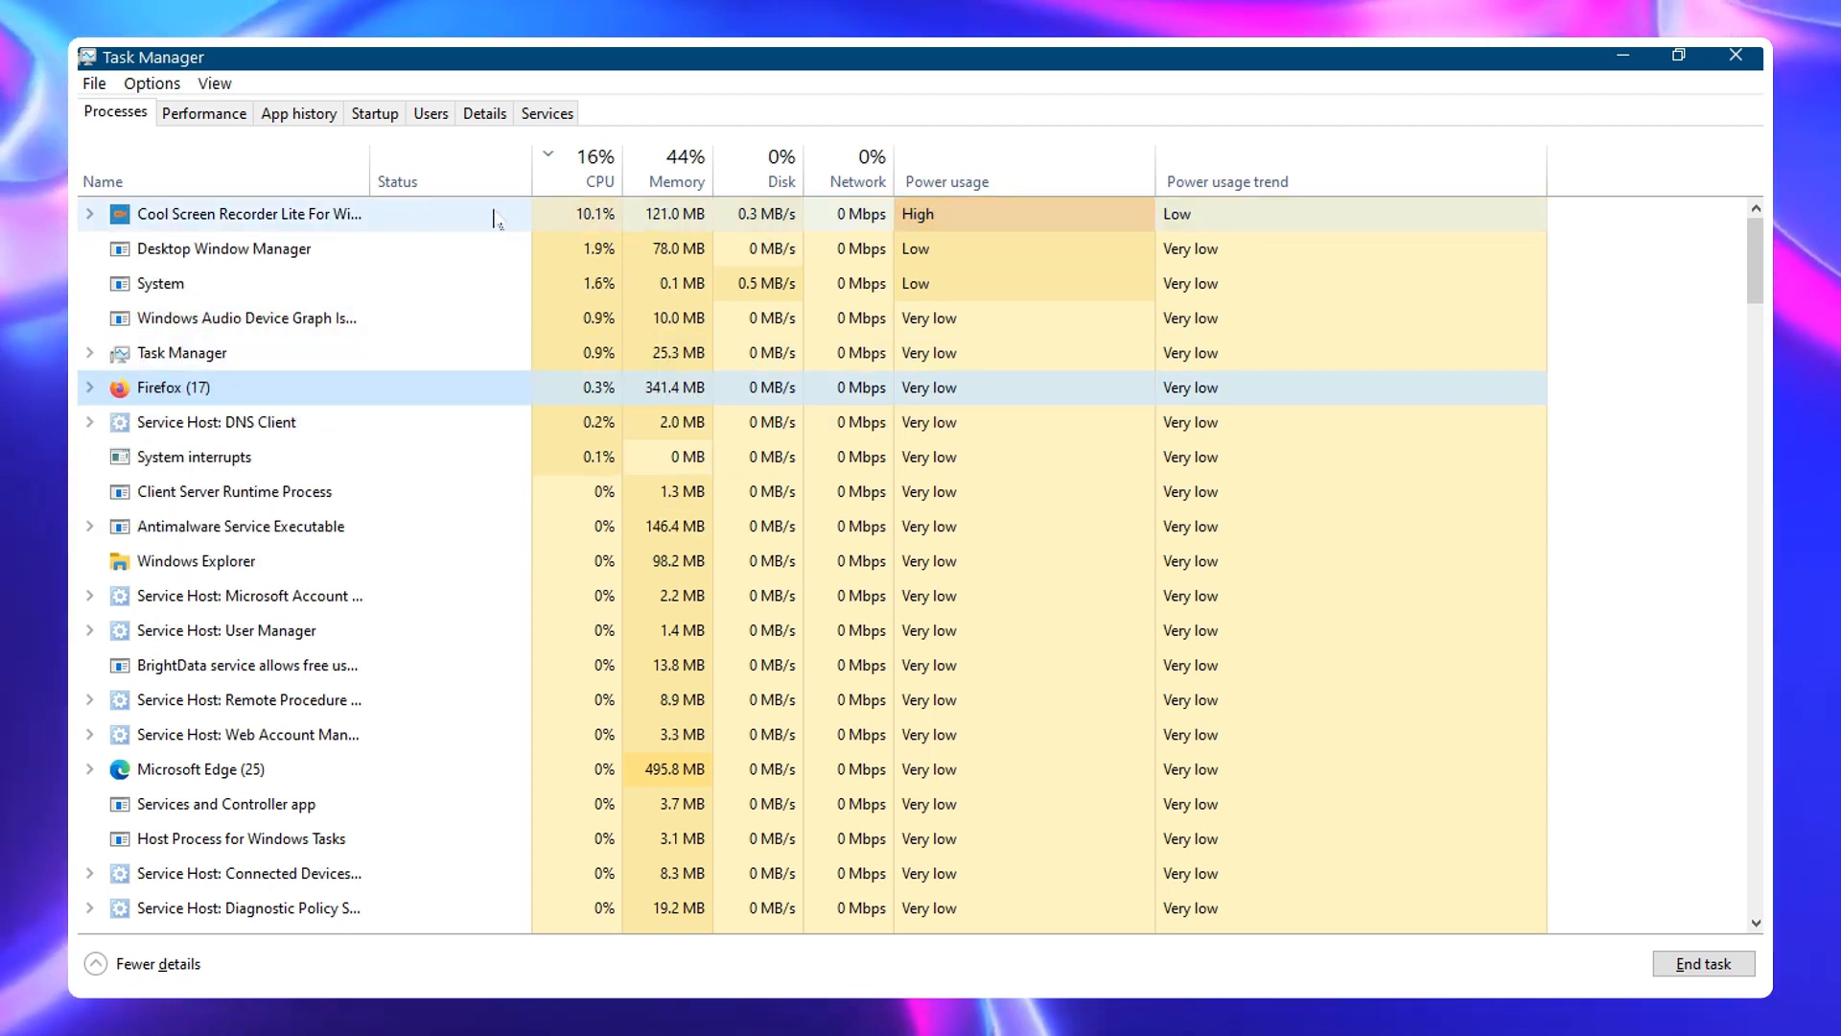
Review memory usage on the Performance page, then minimize Task Manager
left_click(204, 113)
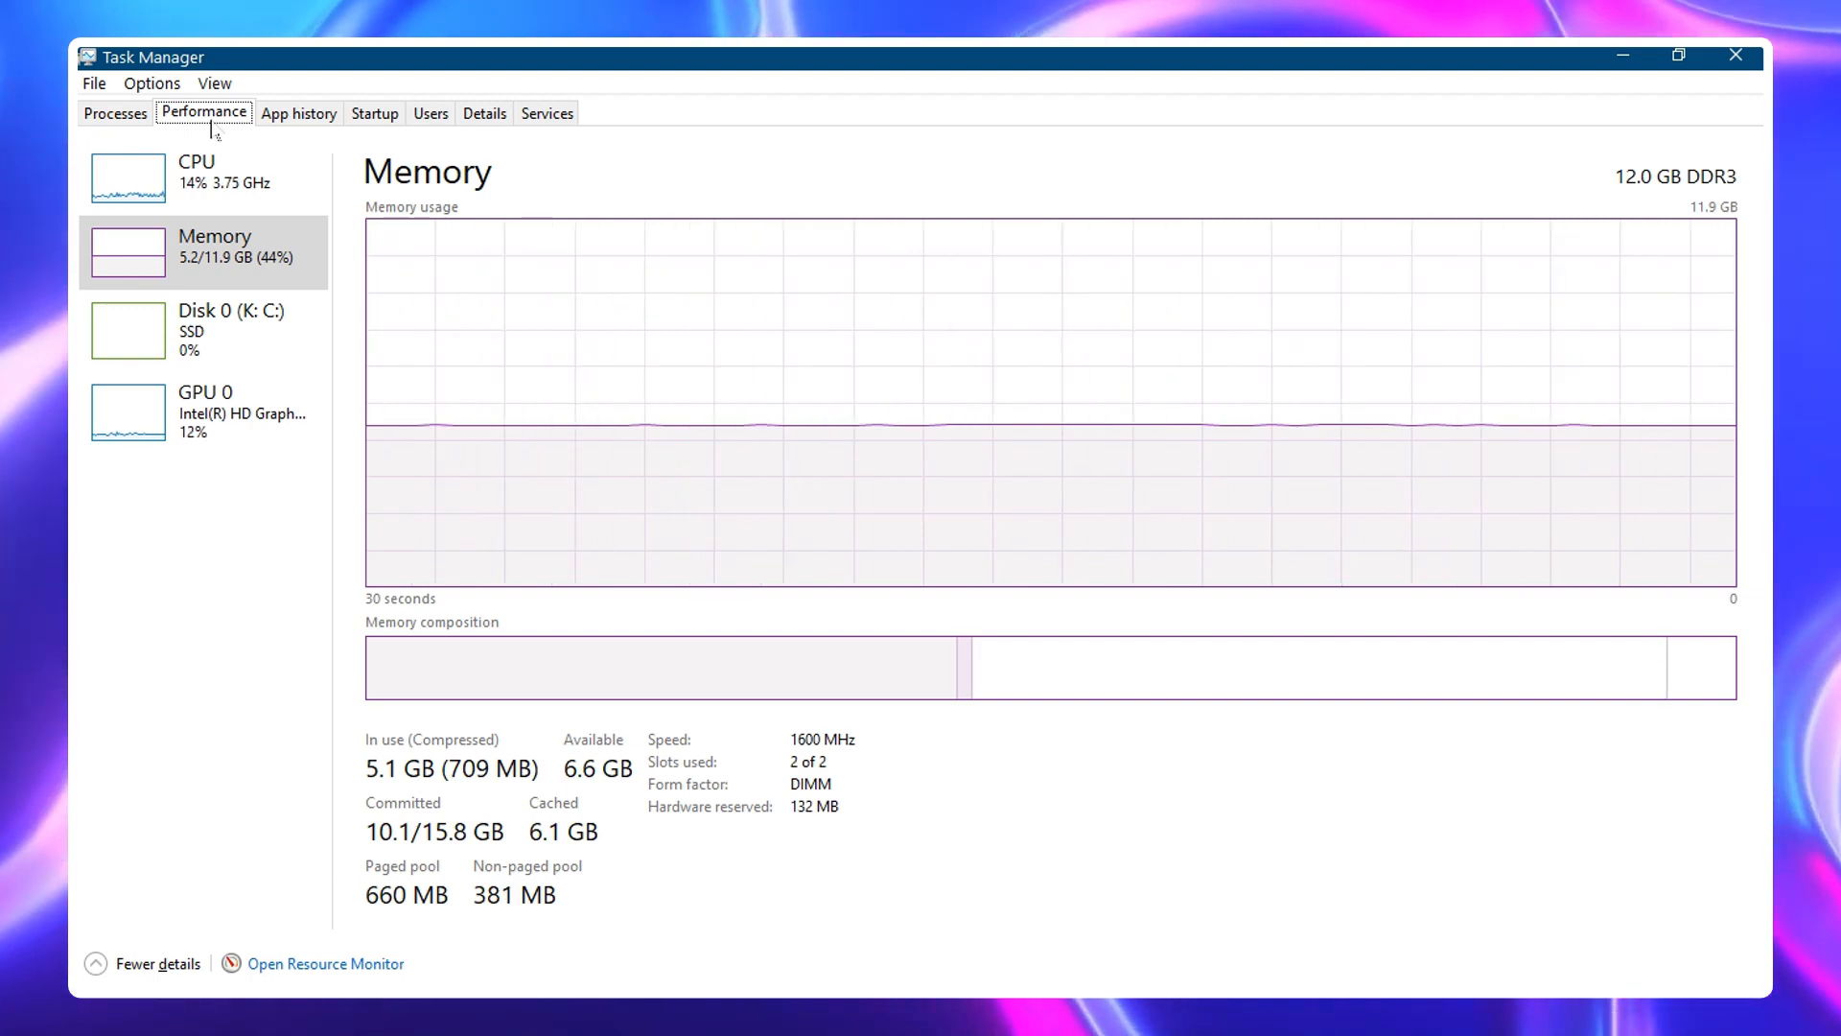
left_click(1617, 55)
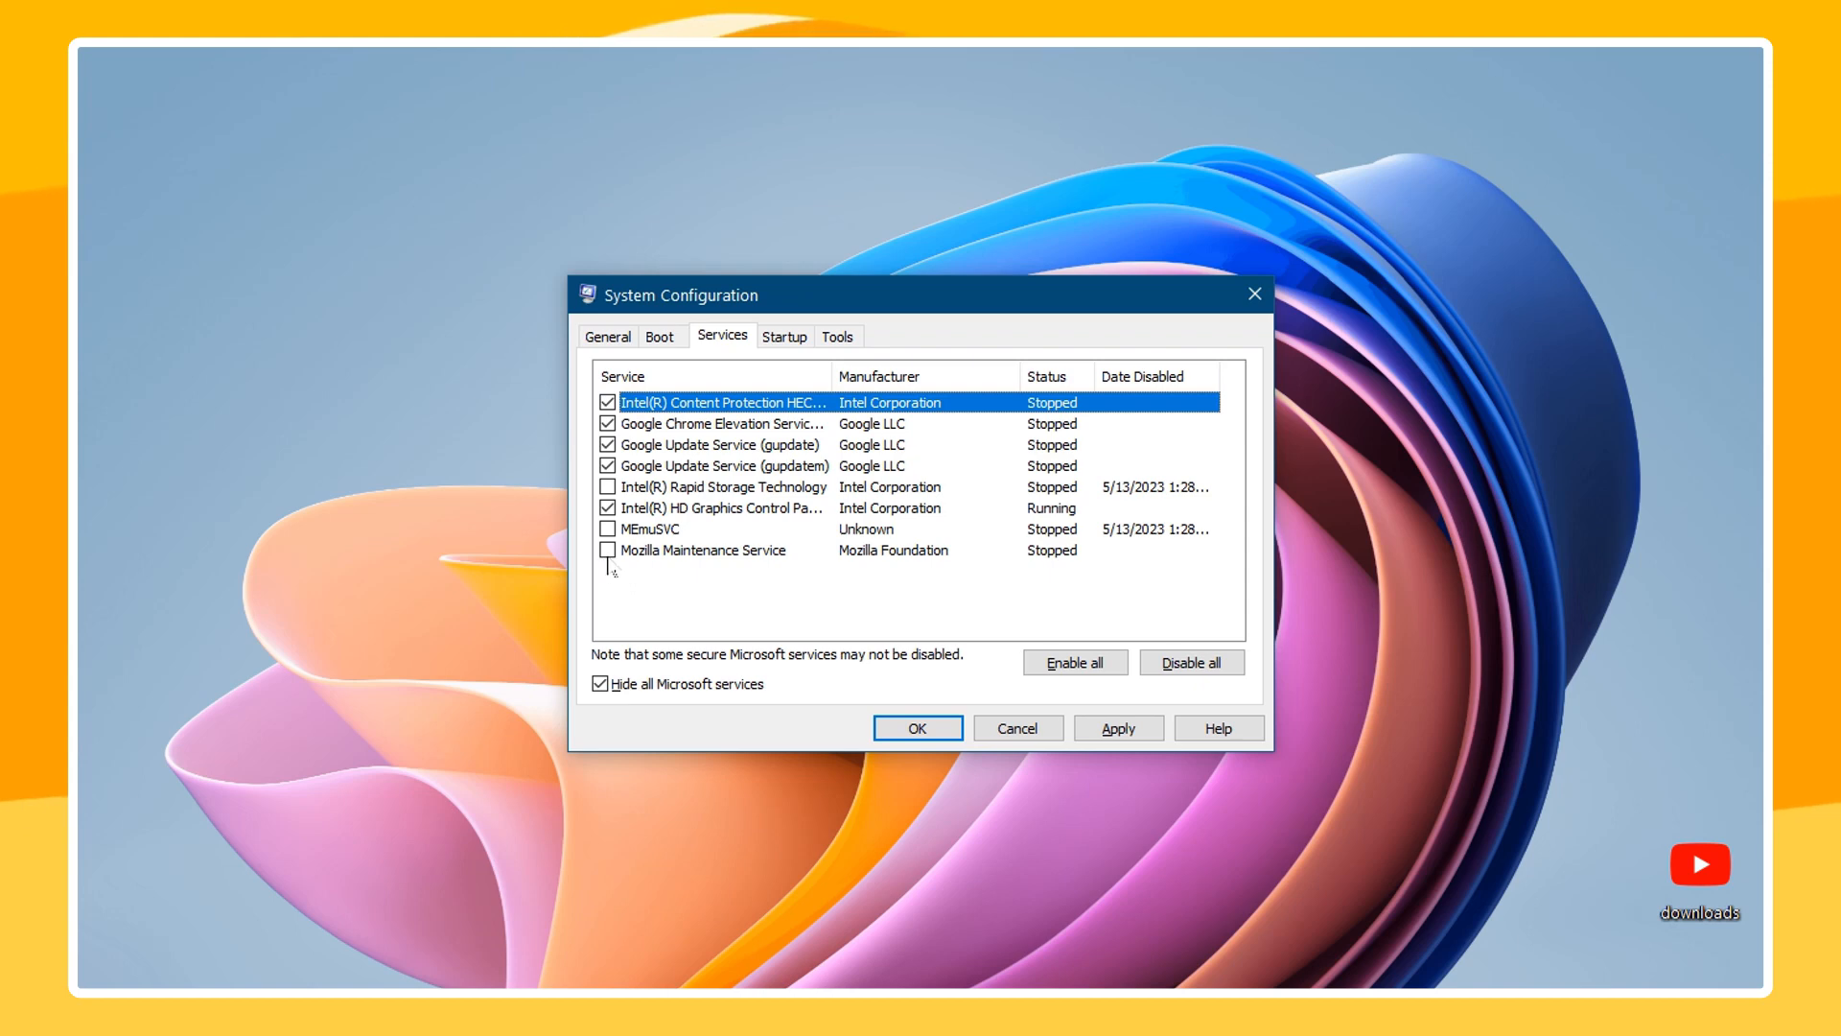
Apply the service changes in System Configuration and dismiss the restart prompt without restarting
left_click(913, 729)
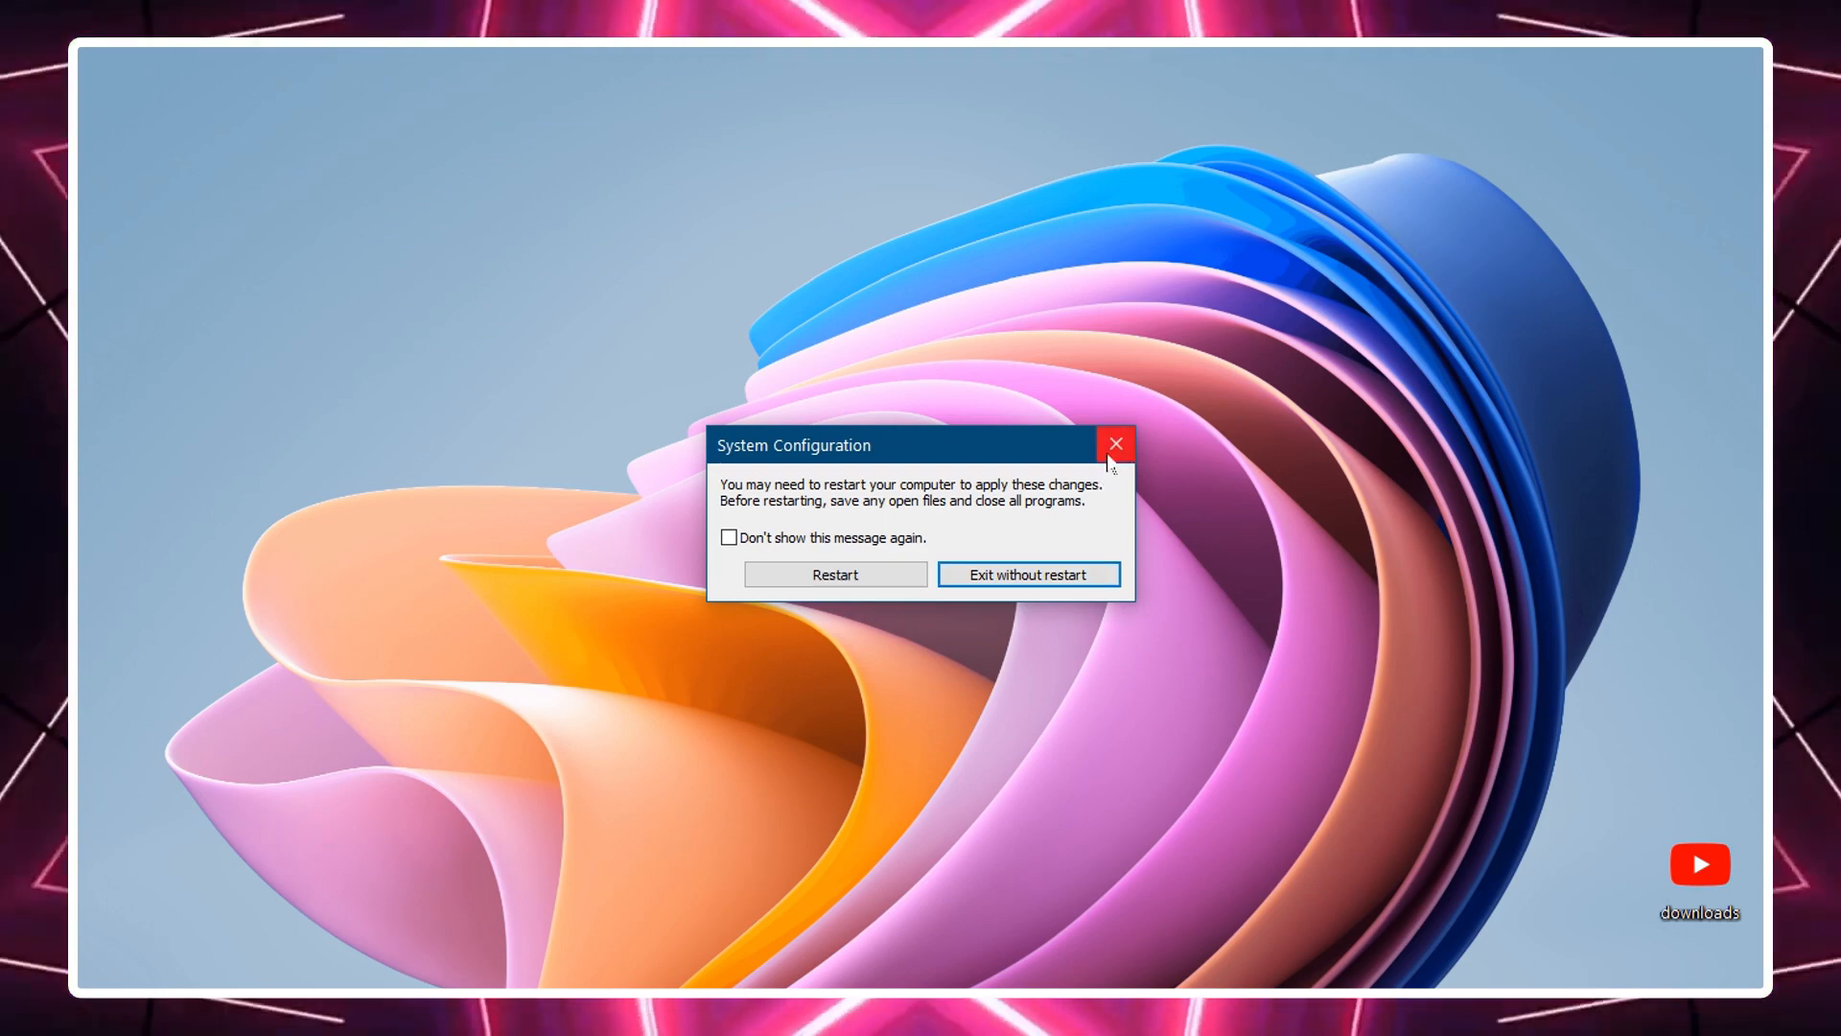
left_click(1113, 449)
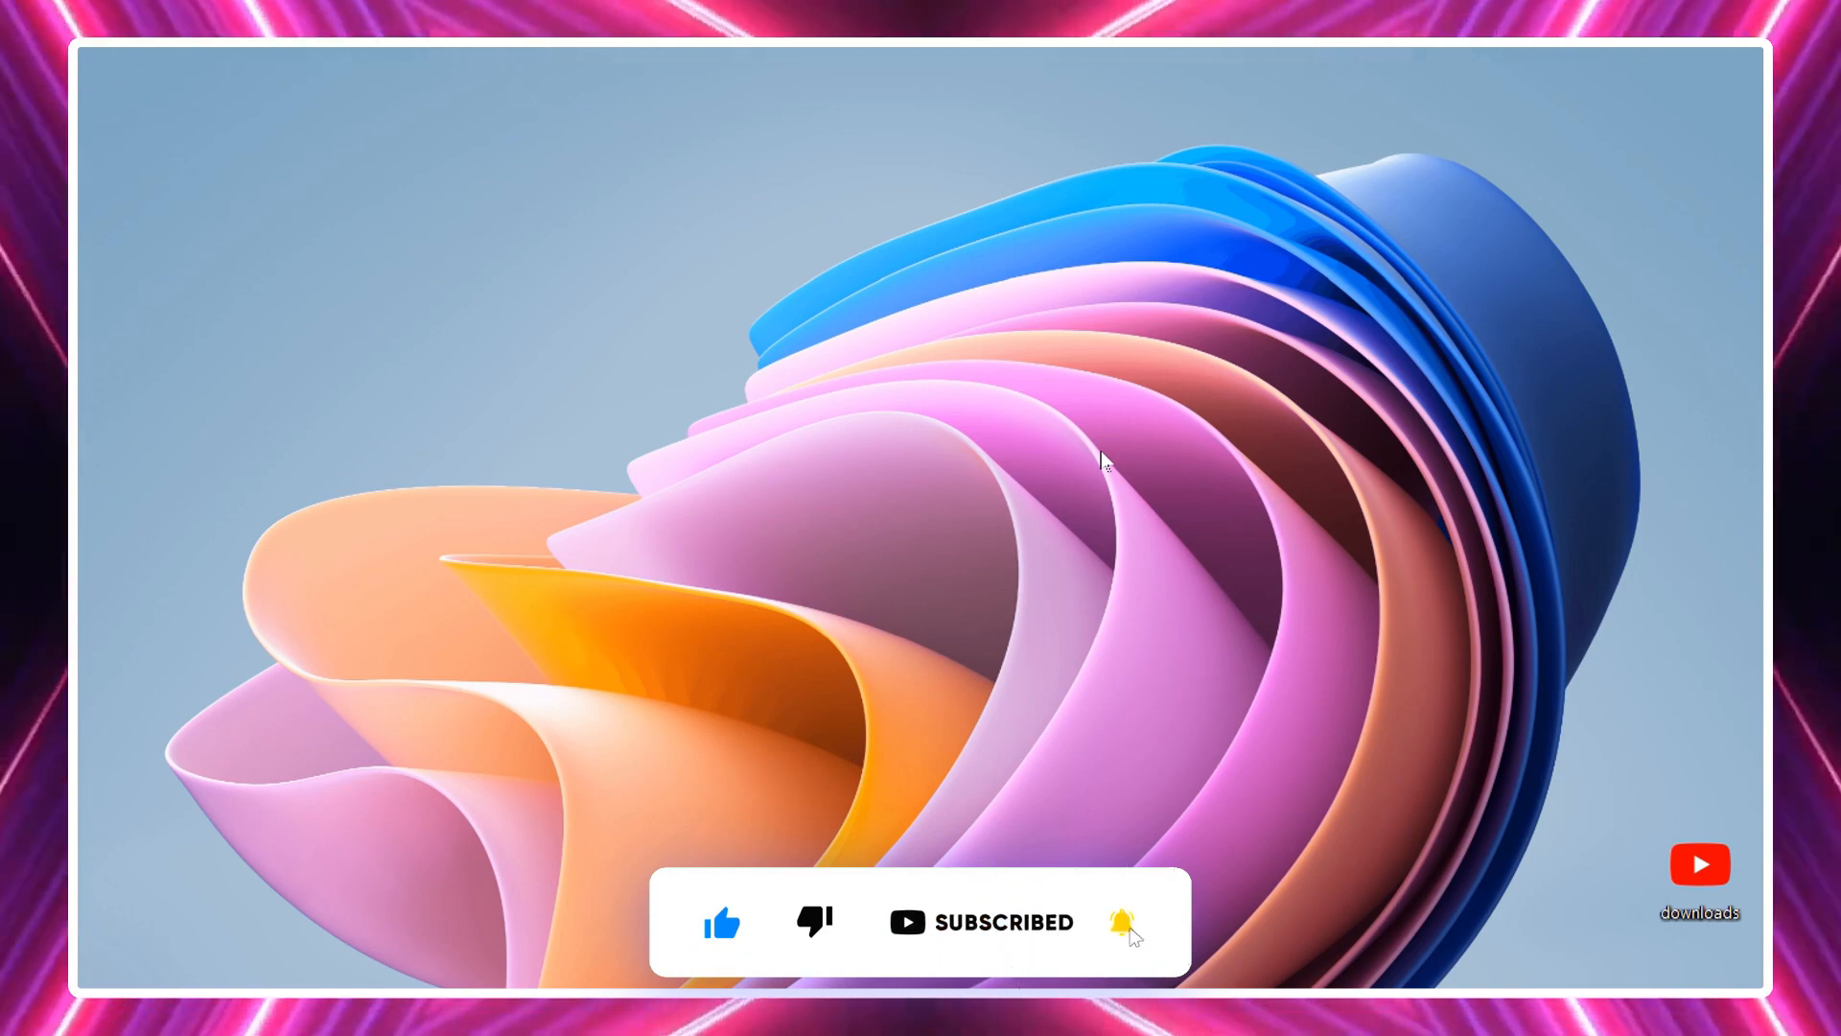
Open the System information window for This PC from File Explorer and maximize it
key("super+e")
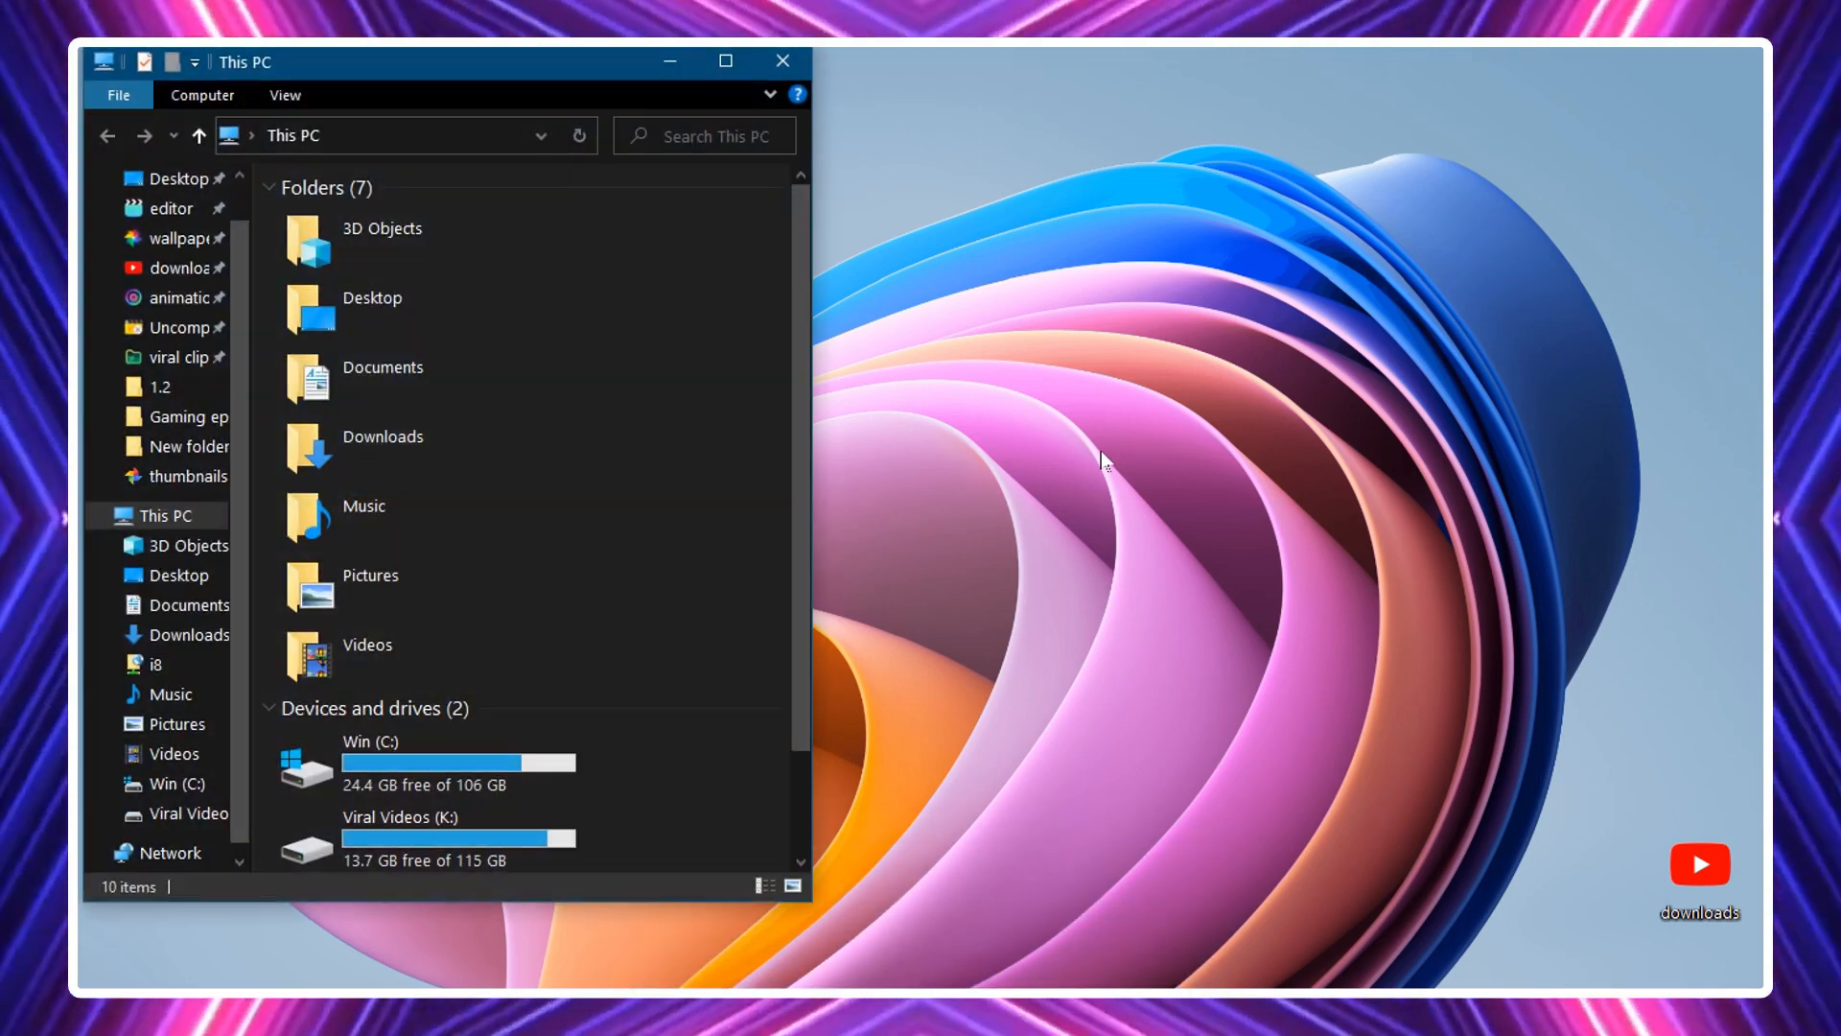
right_click(700, 441)
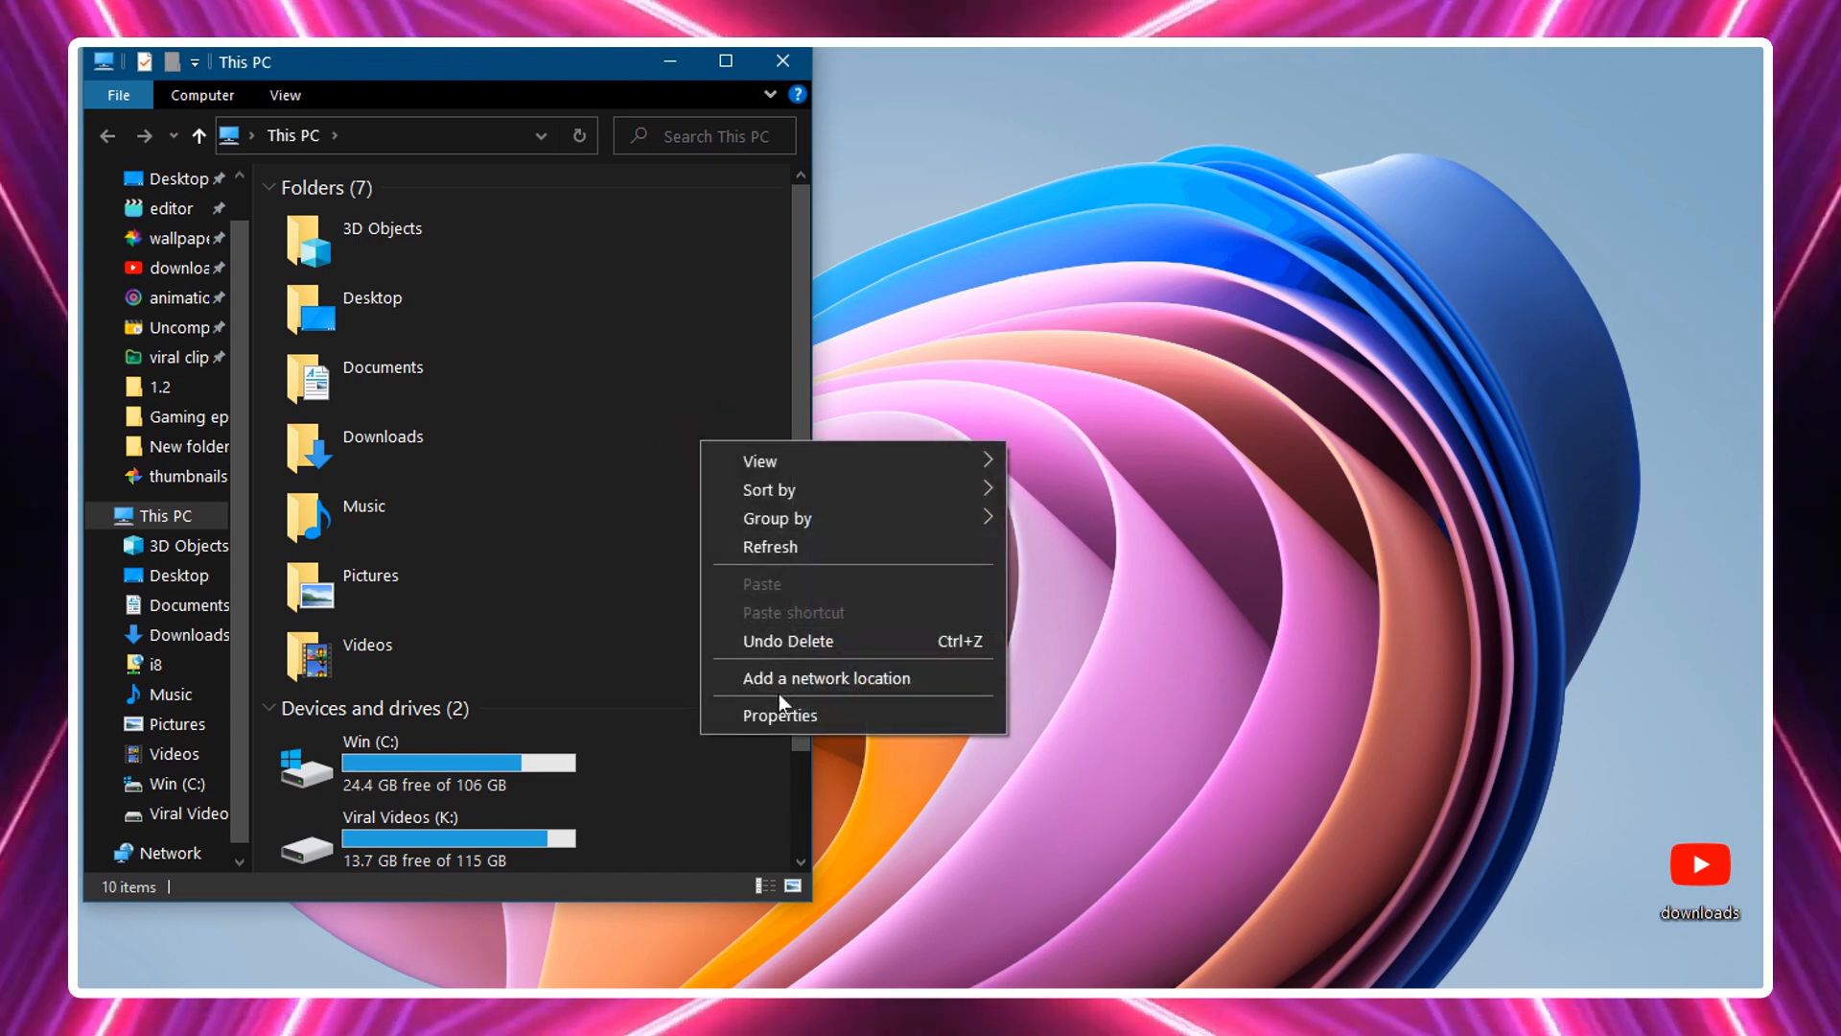
left_click(752, 714)
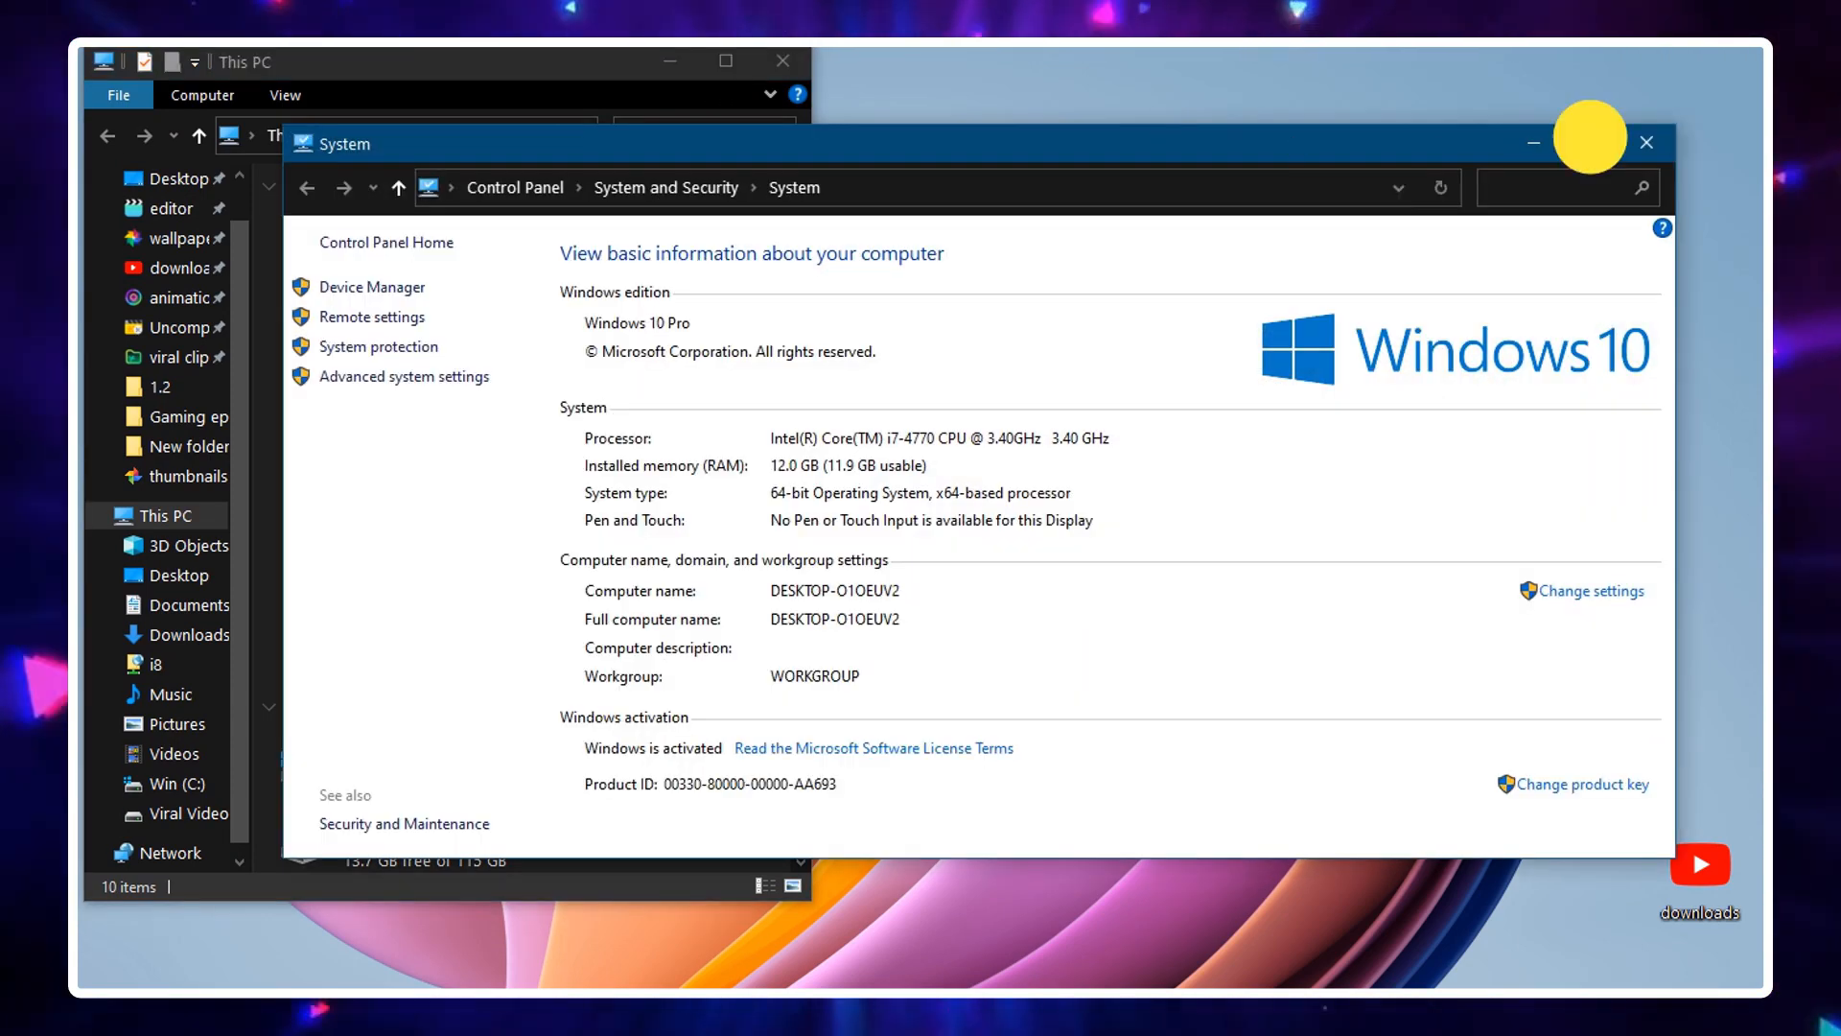
left_click(1590, 142)
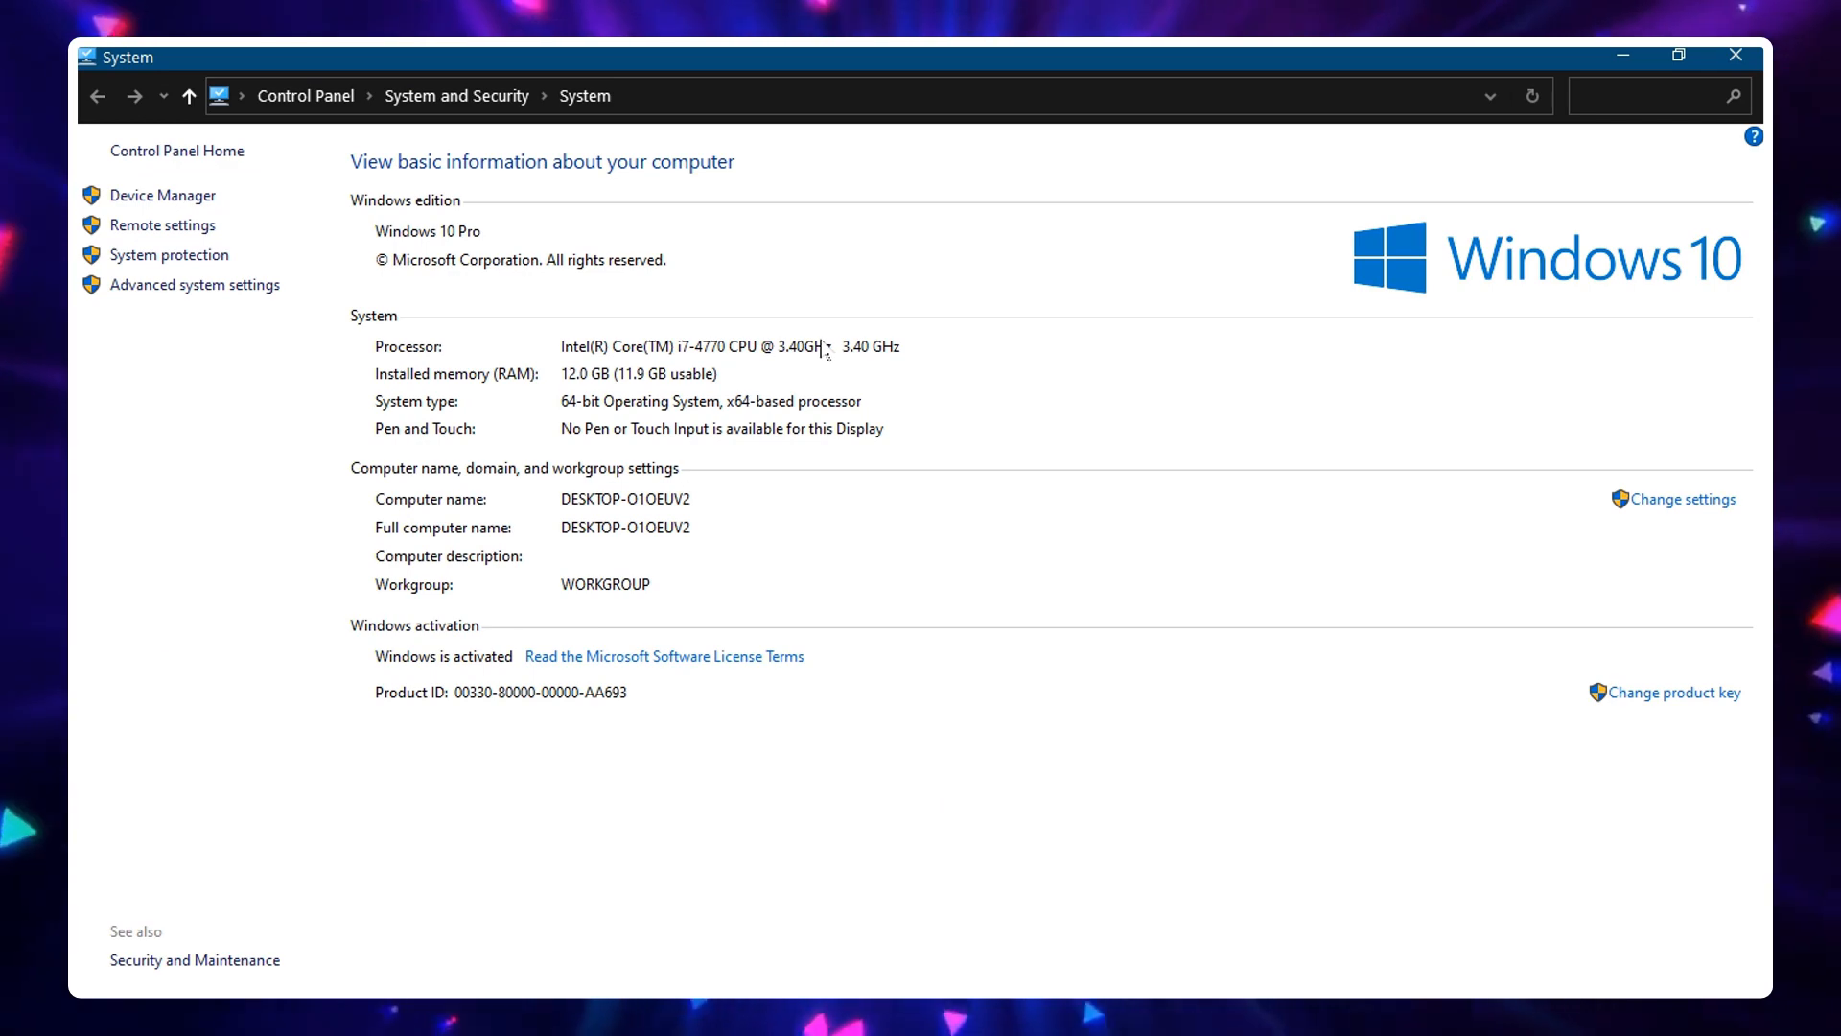
Open Advanced system settings and browse its System Protection, Remote and Advanced sections
left_click(196, 298)
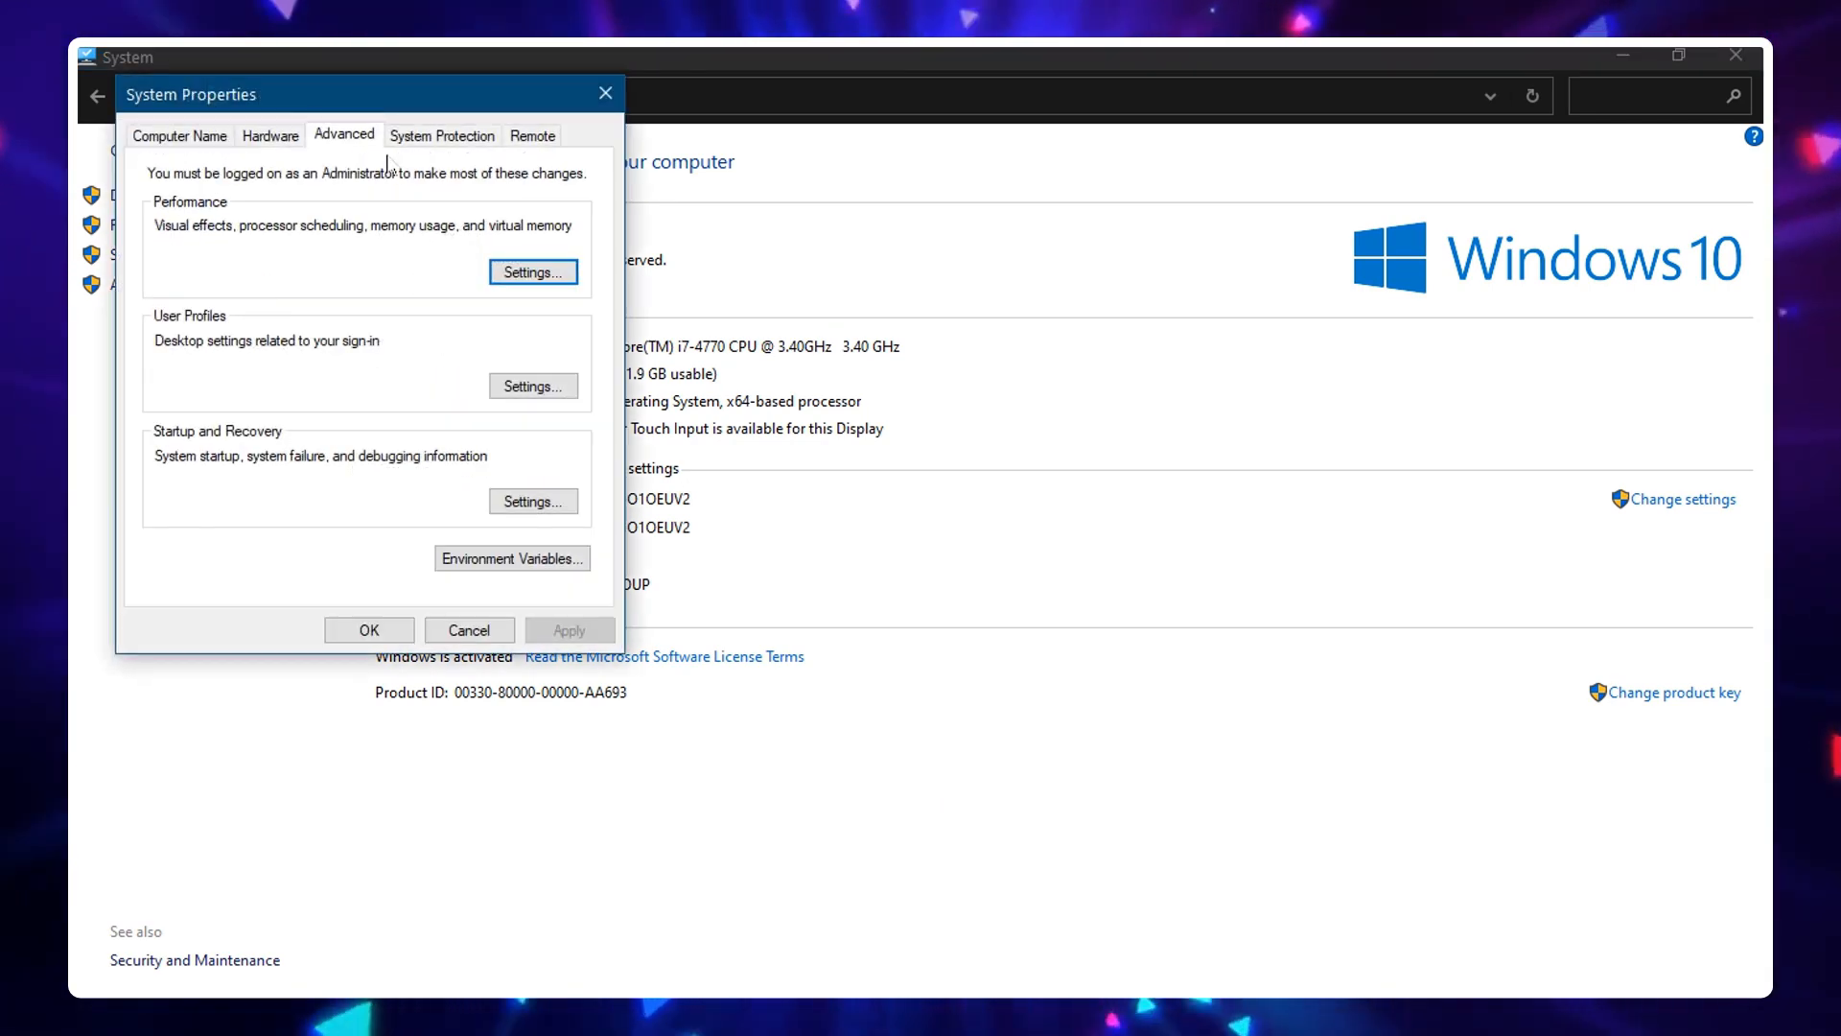
left_click(442, 135)
left_click(518, 137)
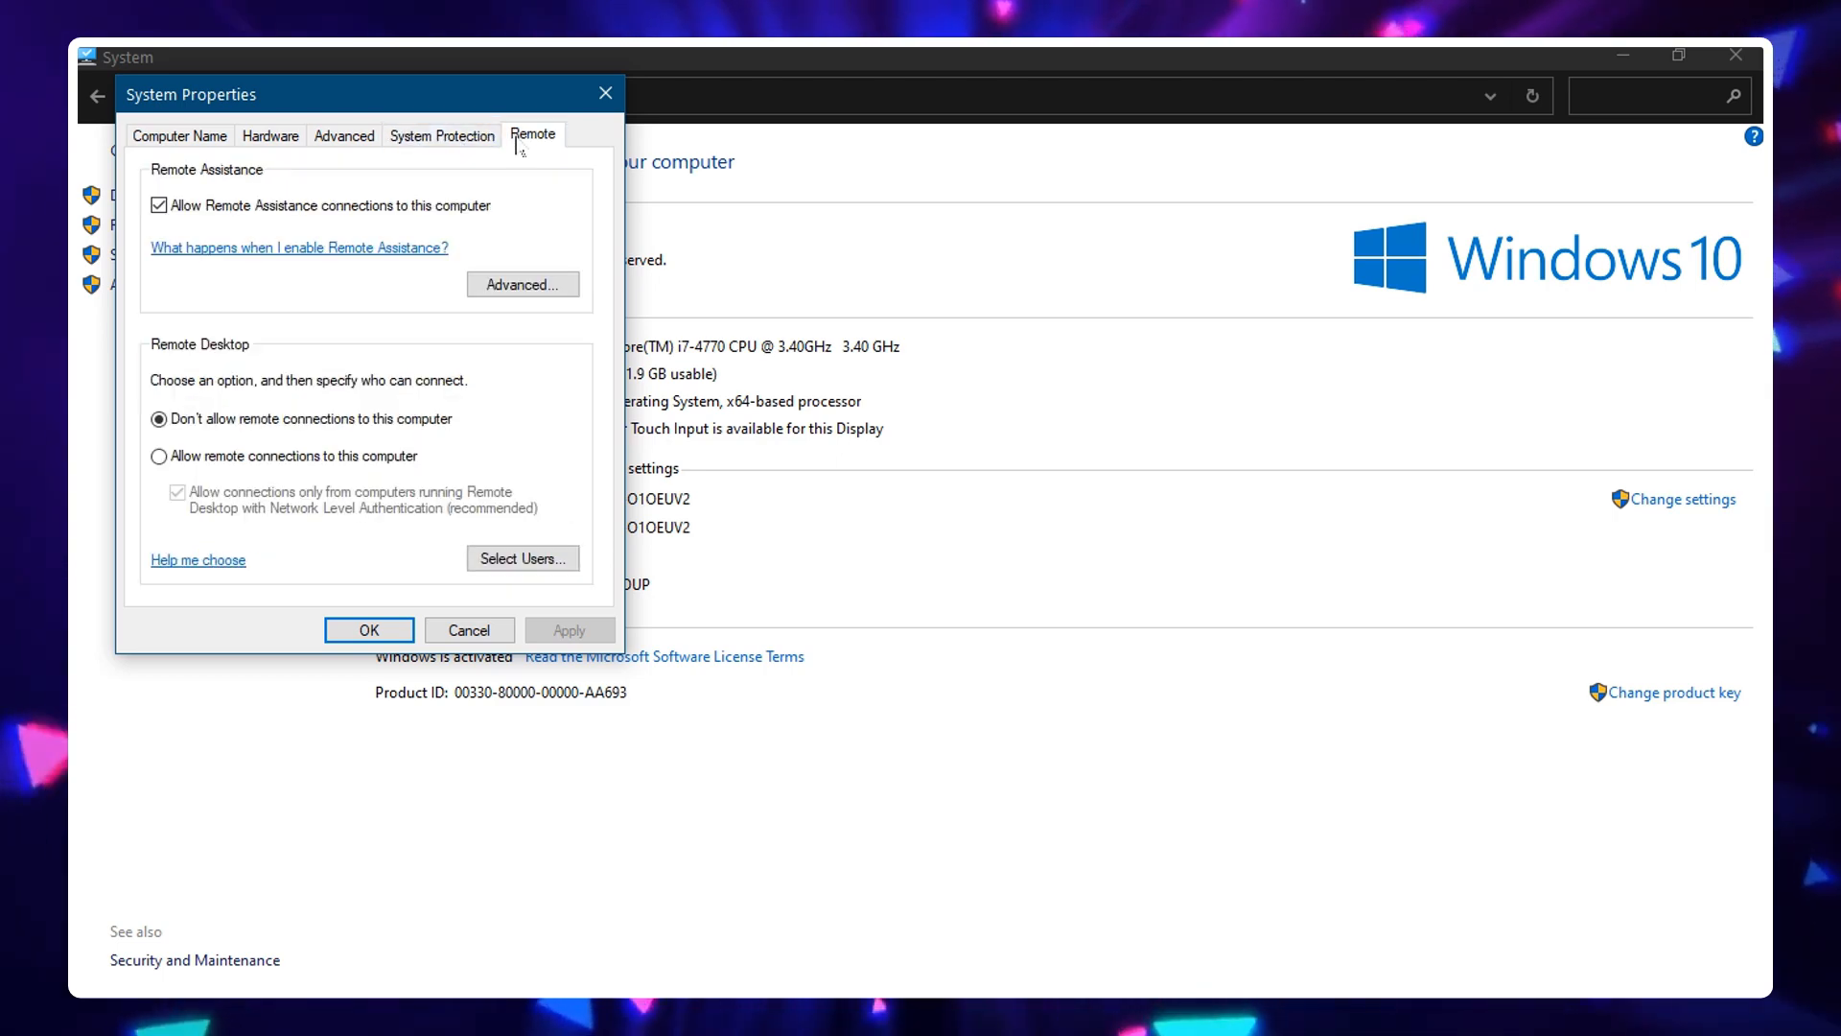
left_click(344, 136)
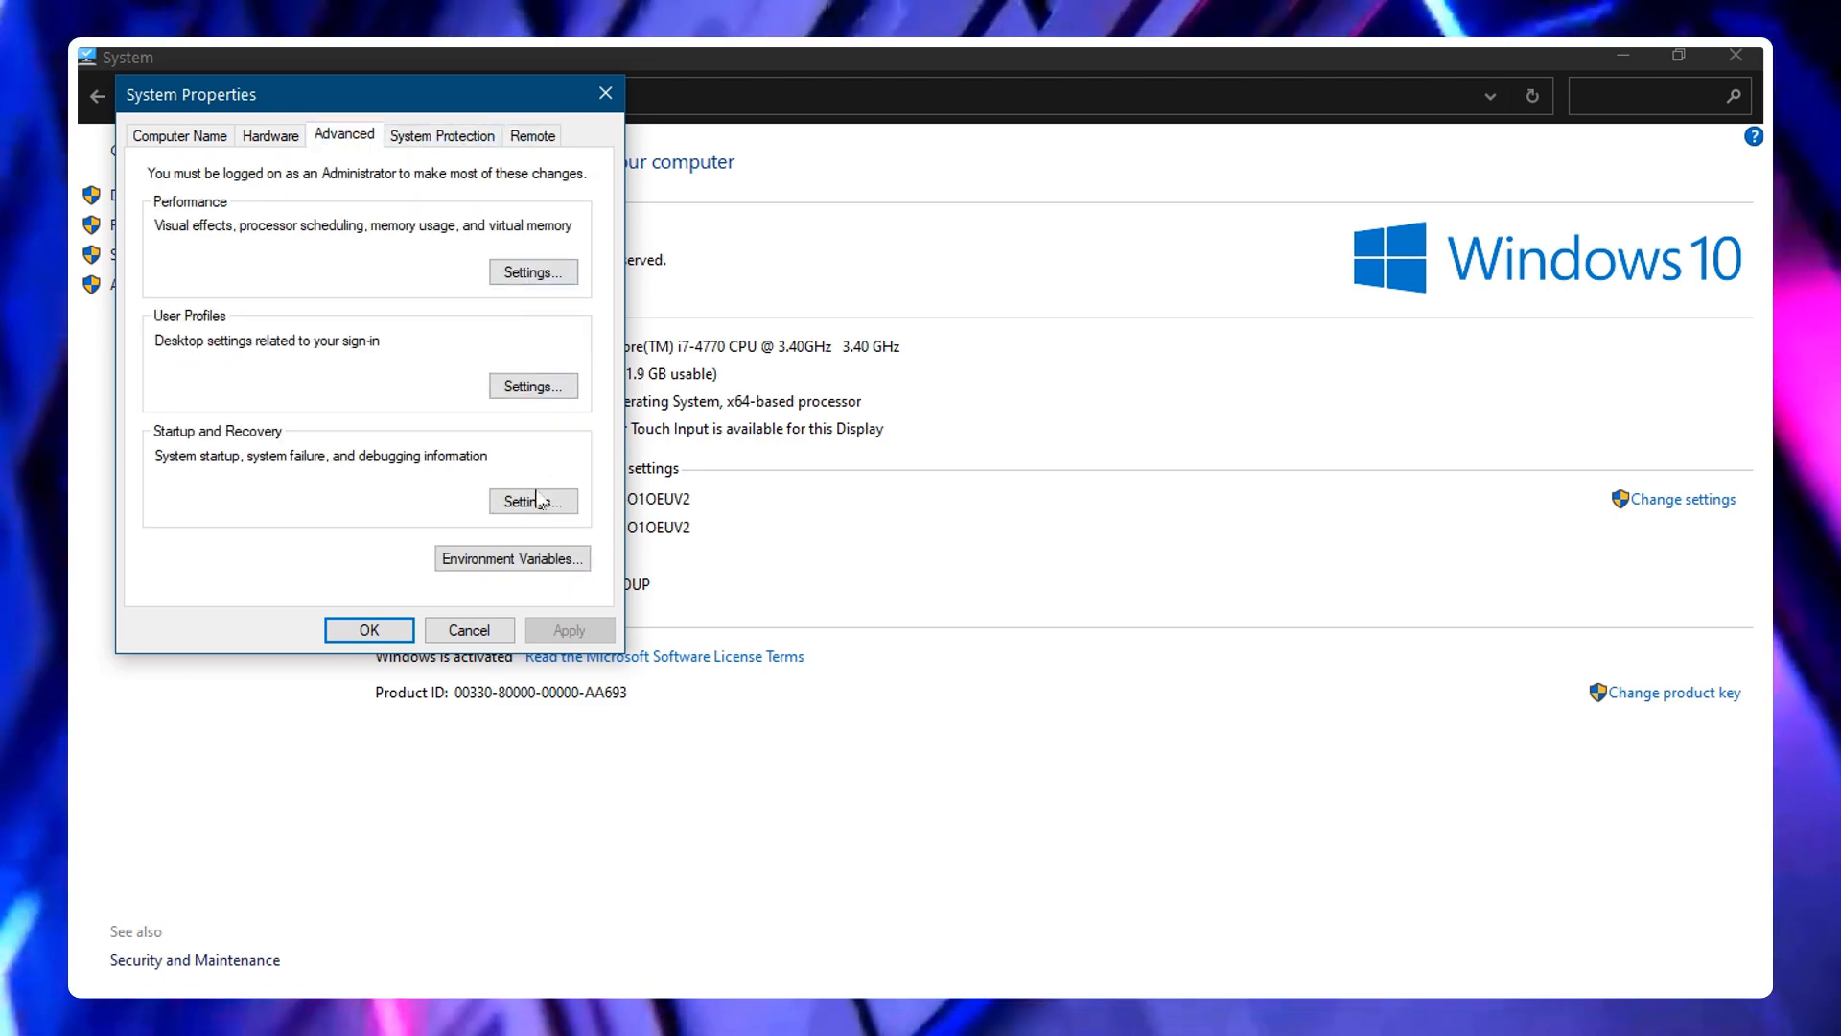
Open the Performance settings and the virtual memory options from its Advanced section
left_click(533, 272)
left_click(298, 228)
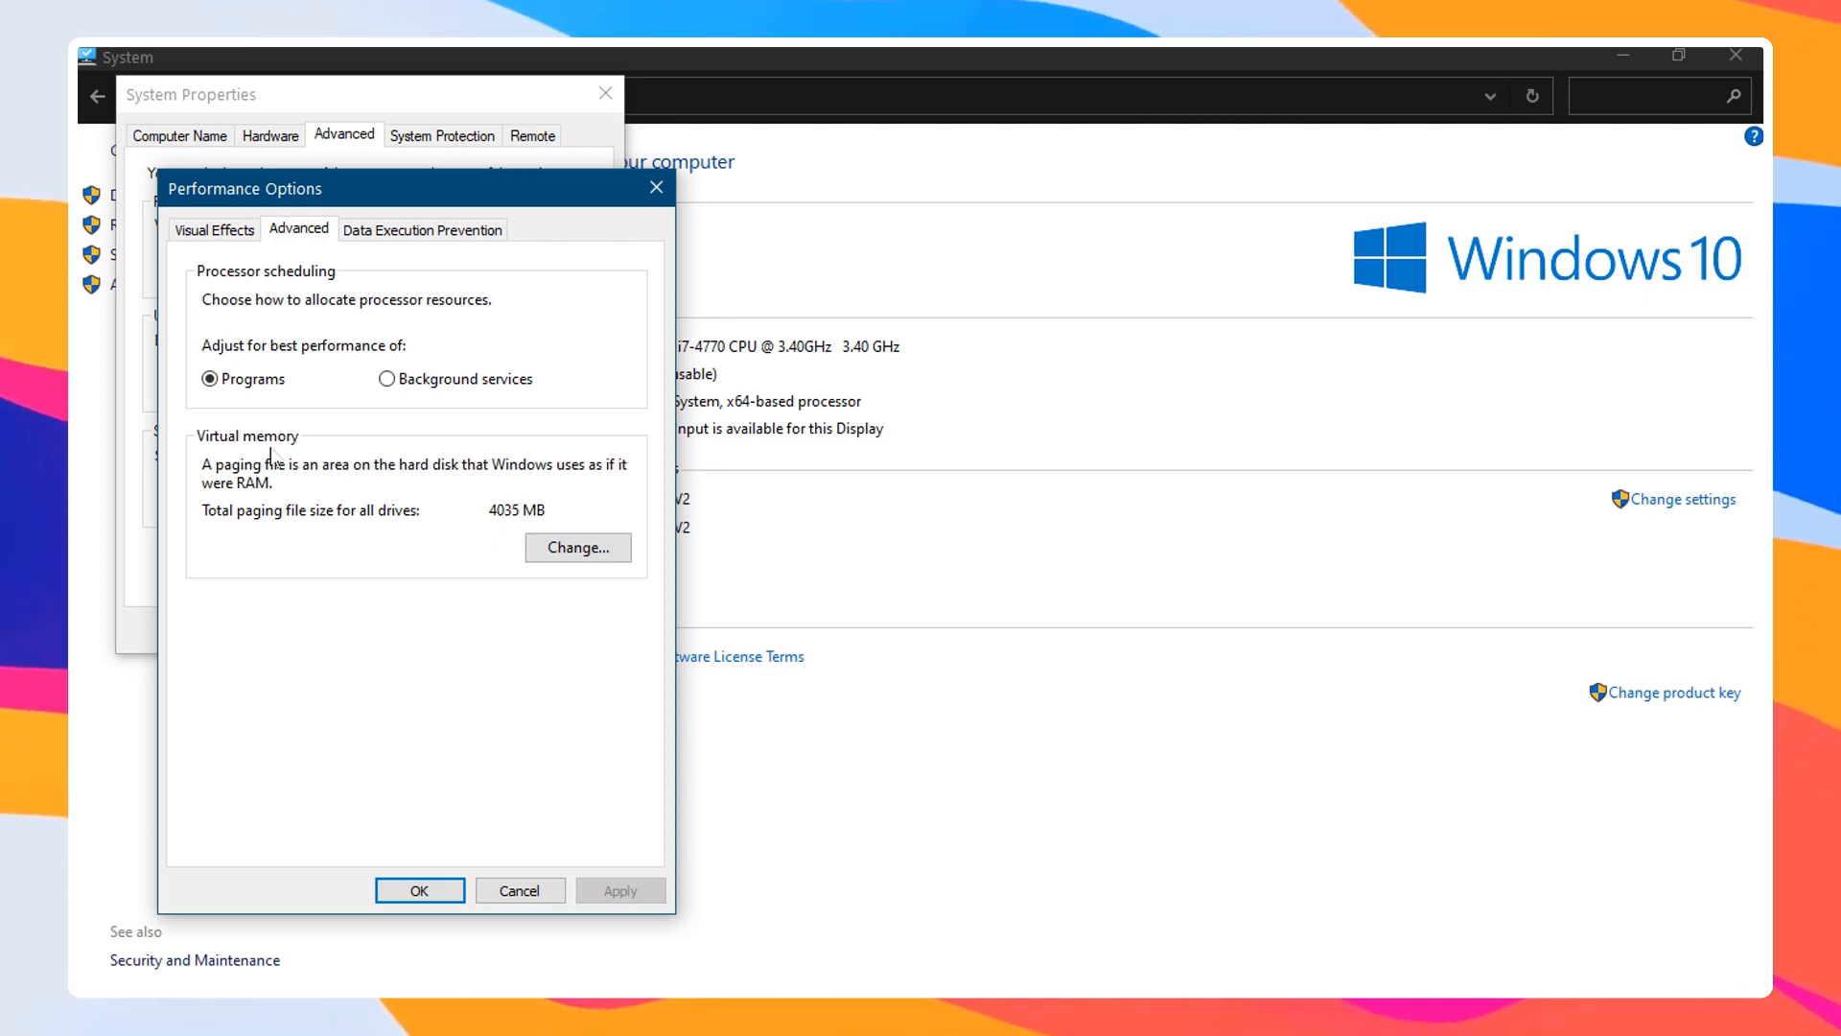
left_click(579, 553)
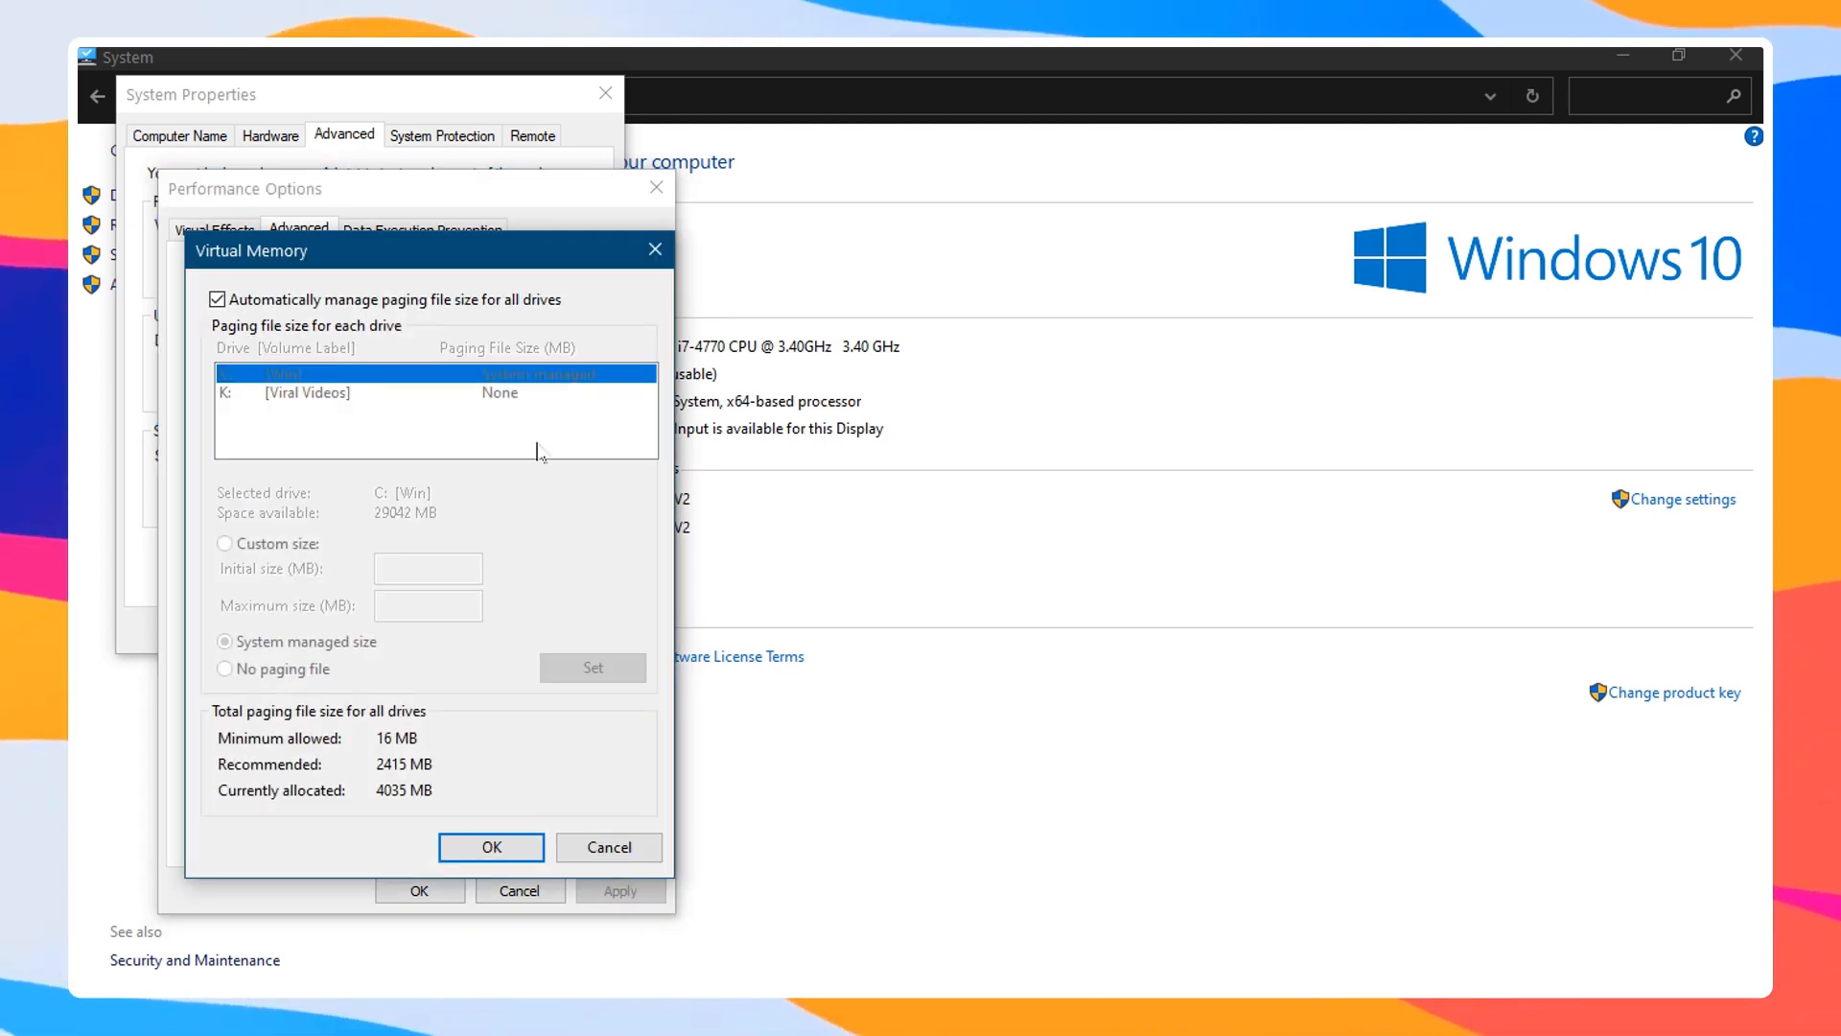
left_click(218, 300)
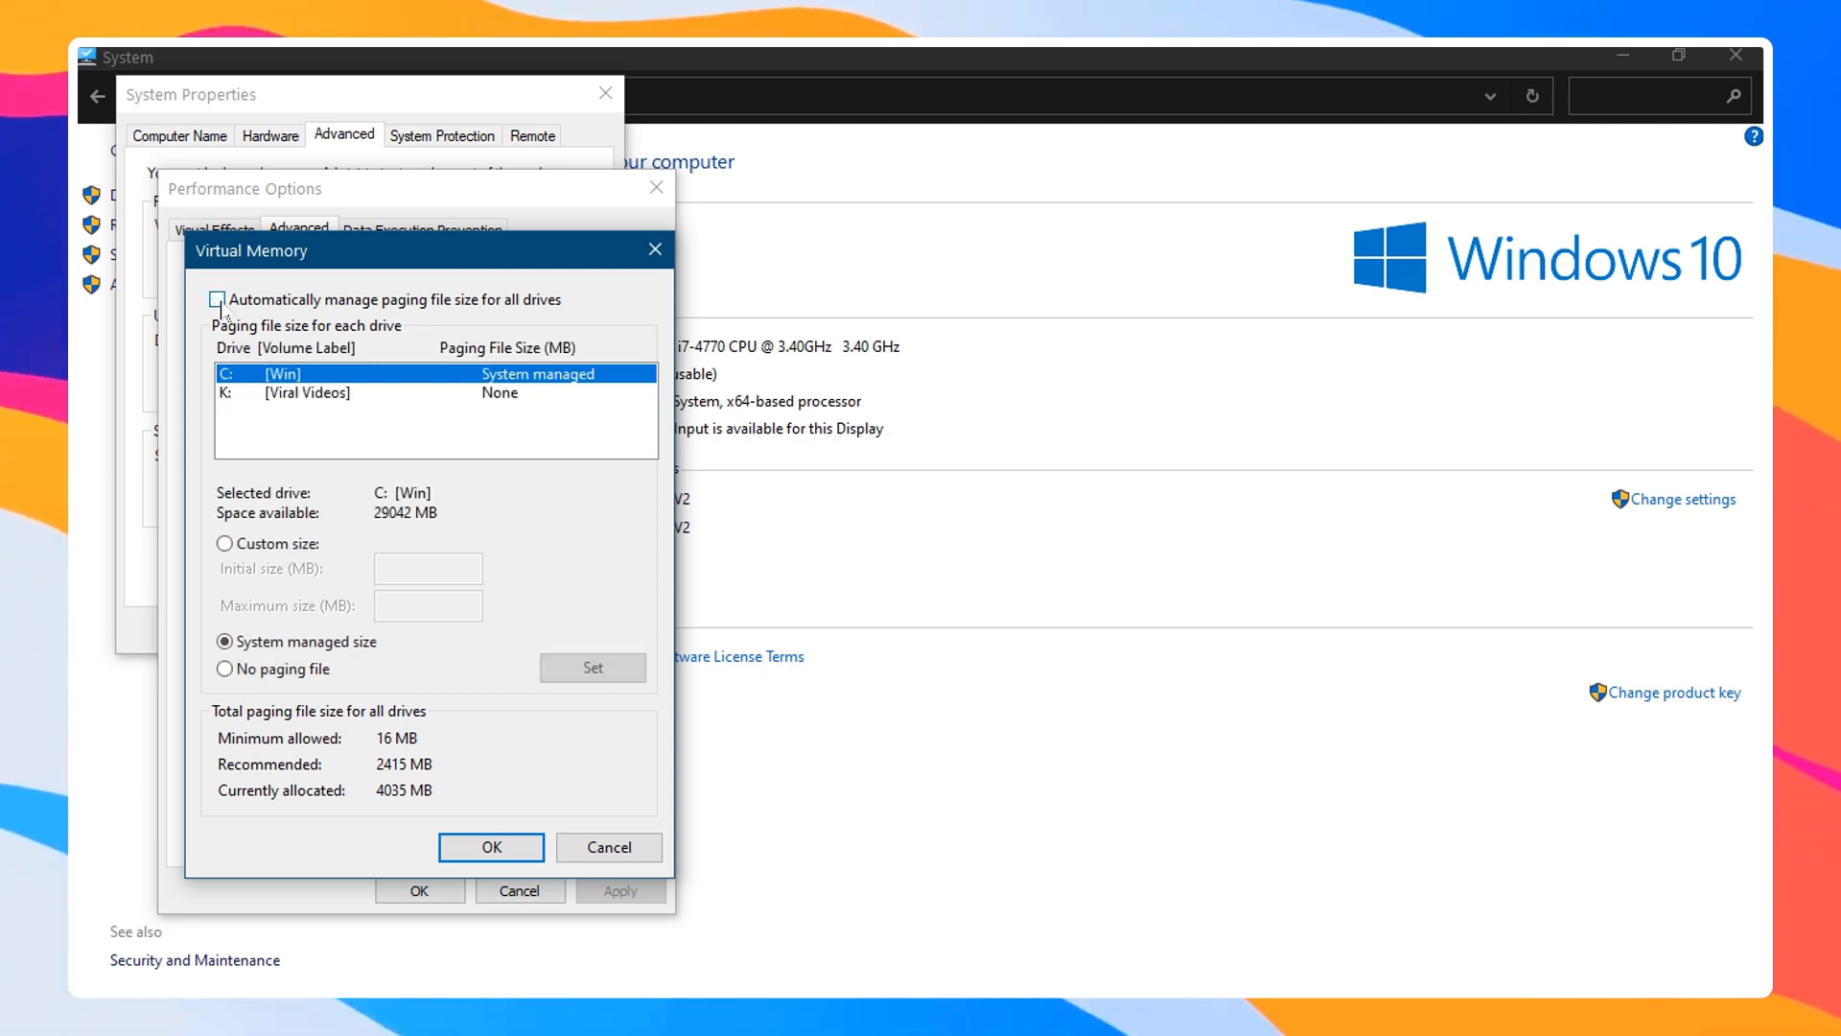
left_click(305, 393)
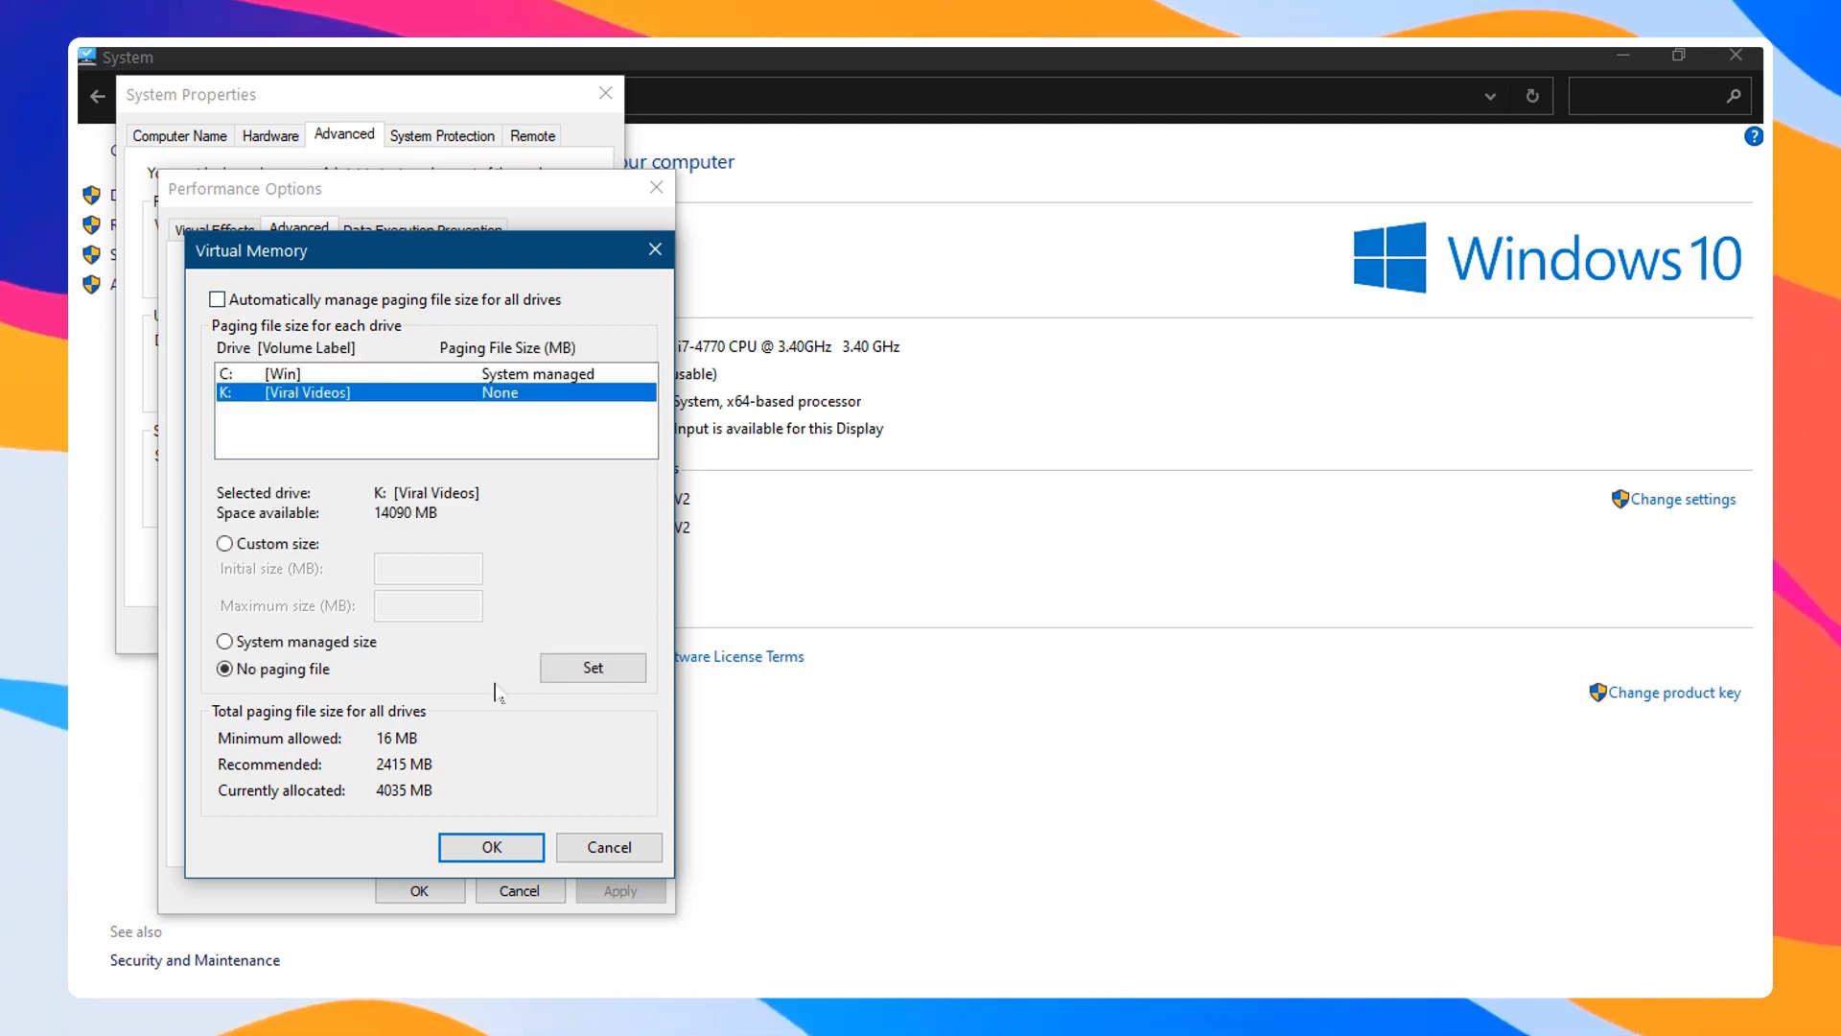
left_click(239, 545)
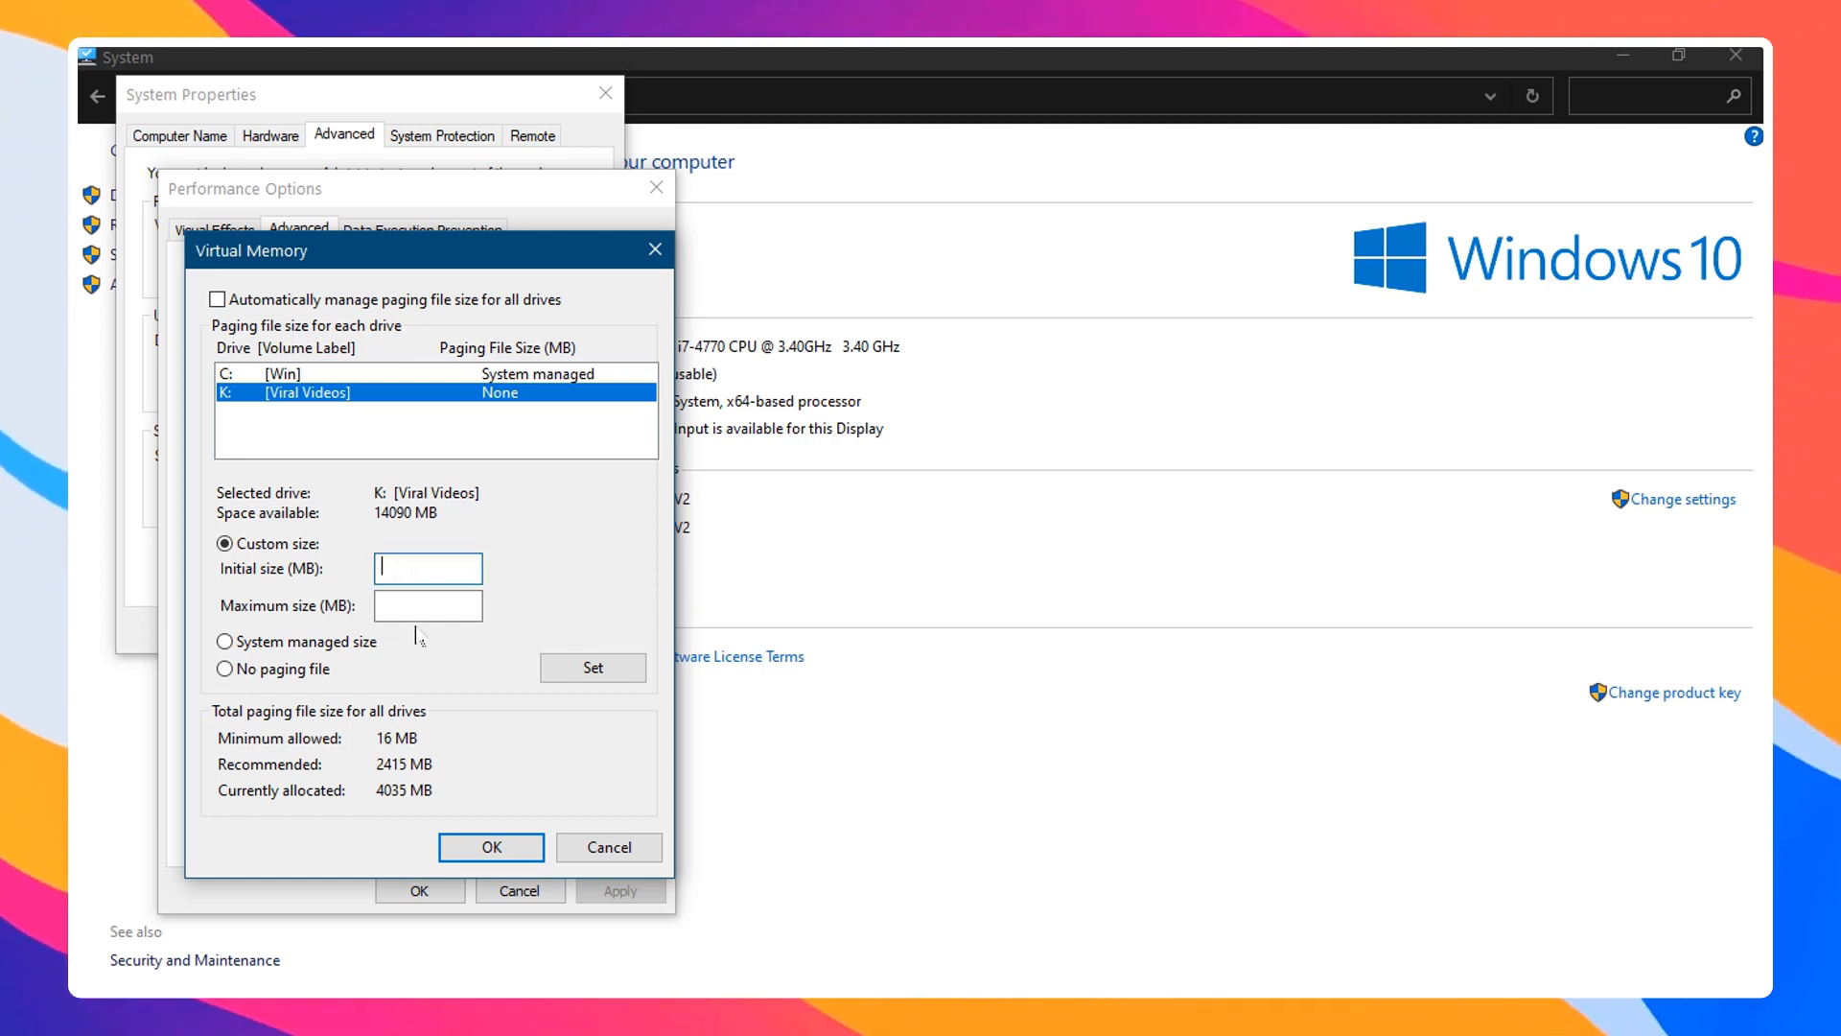
left_click(594, 849)
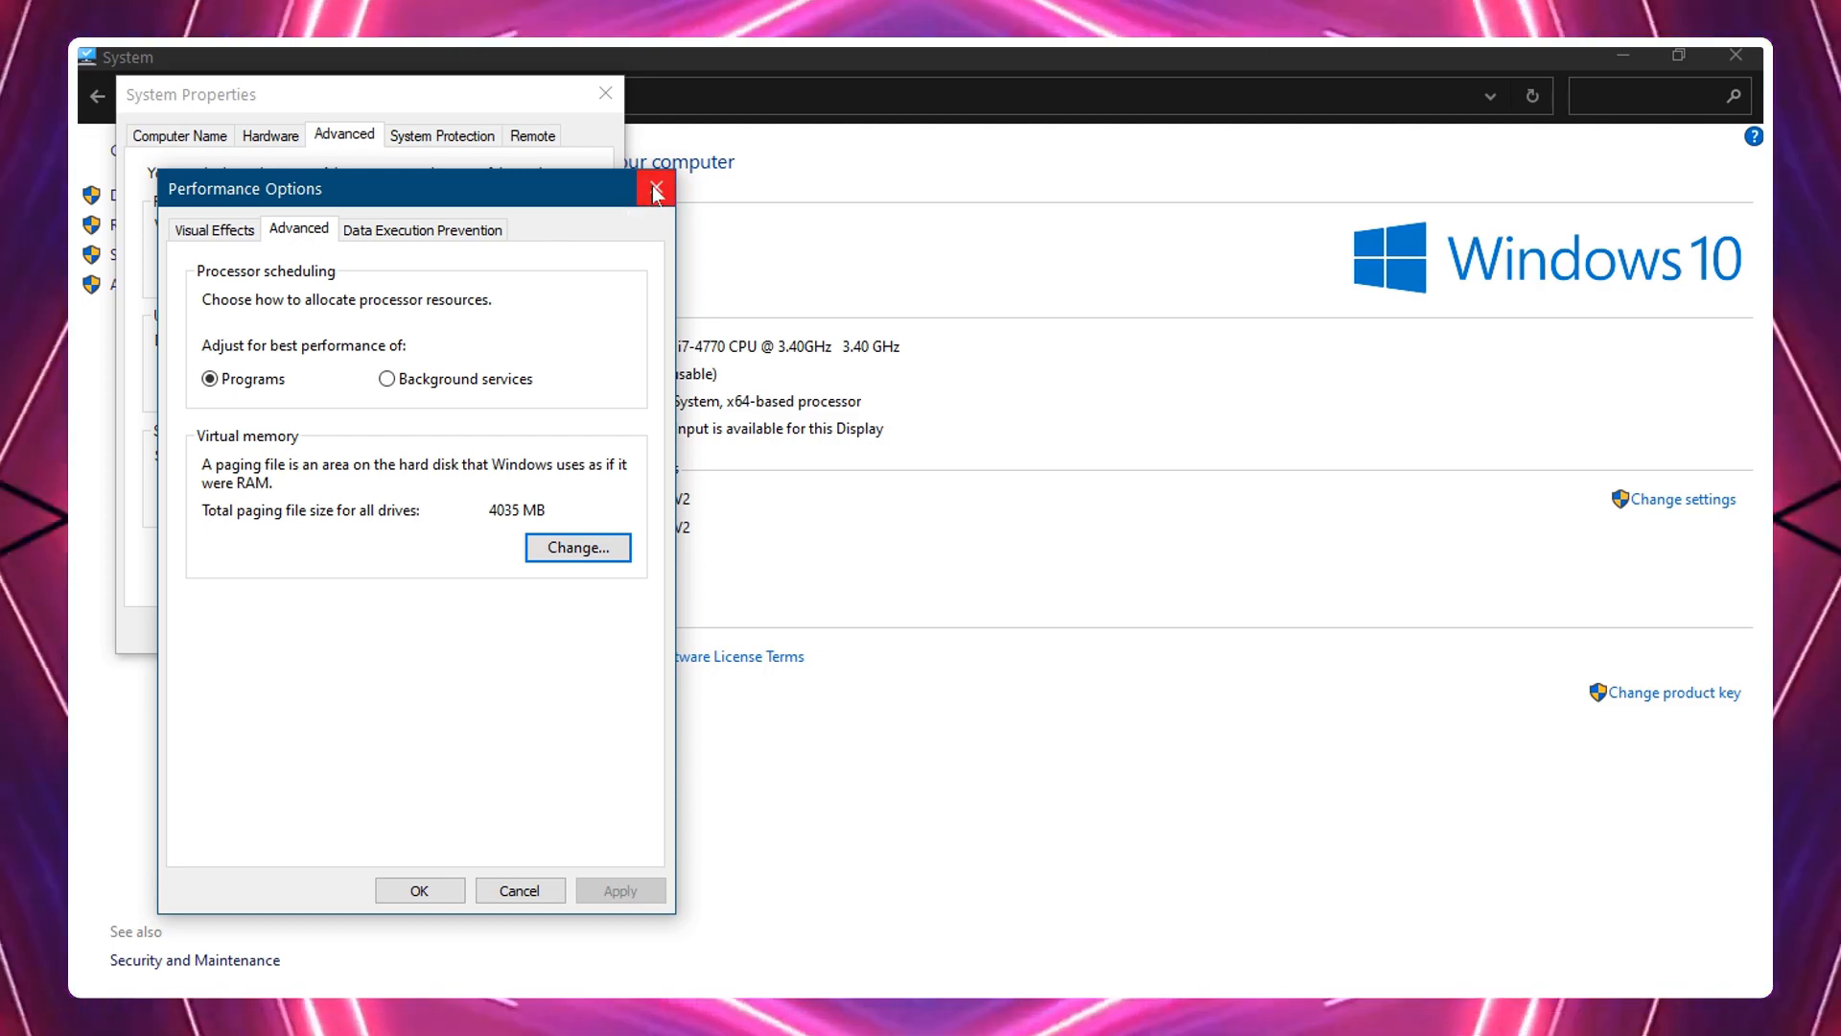
Move Performance Options aside and check drive C: free space in File Explorer before closing it
left_click_drag(593, 213, 1114, 207)
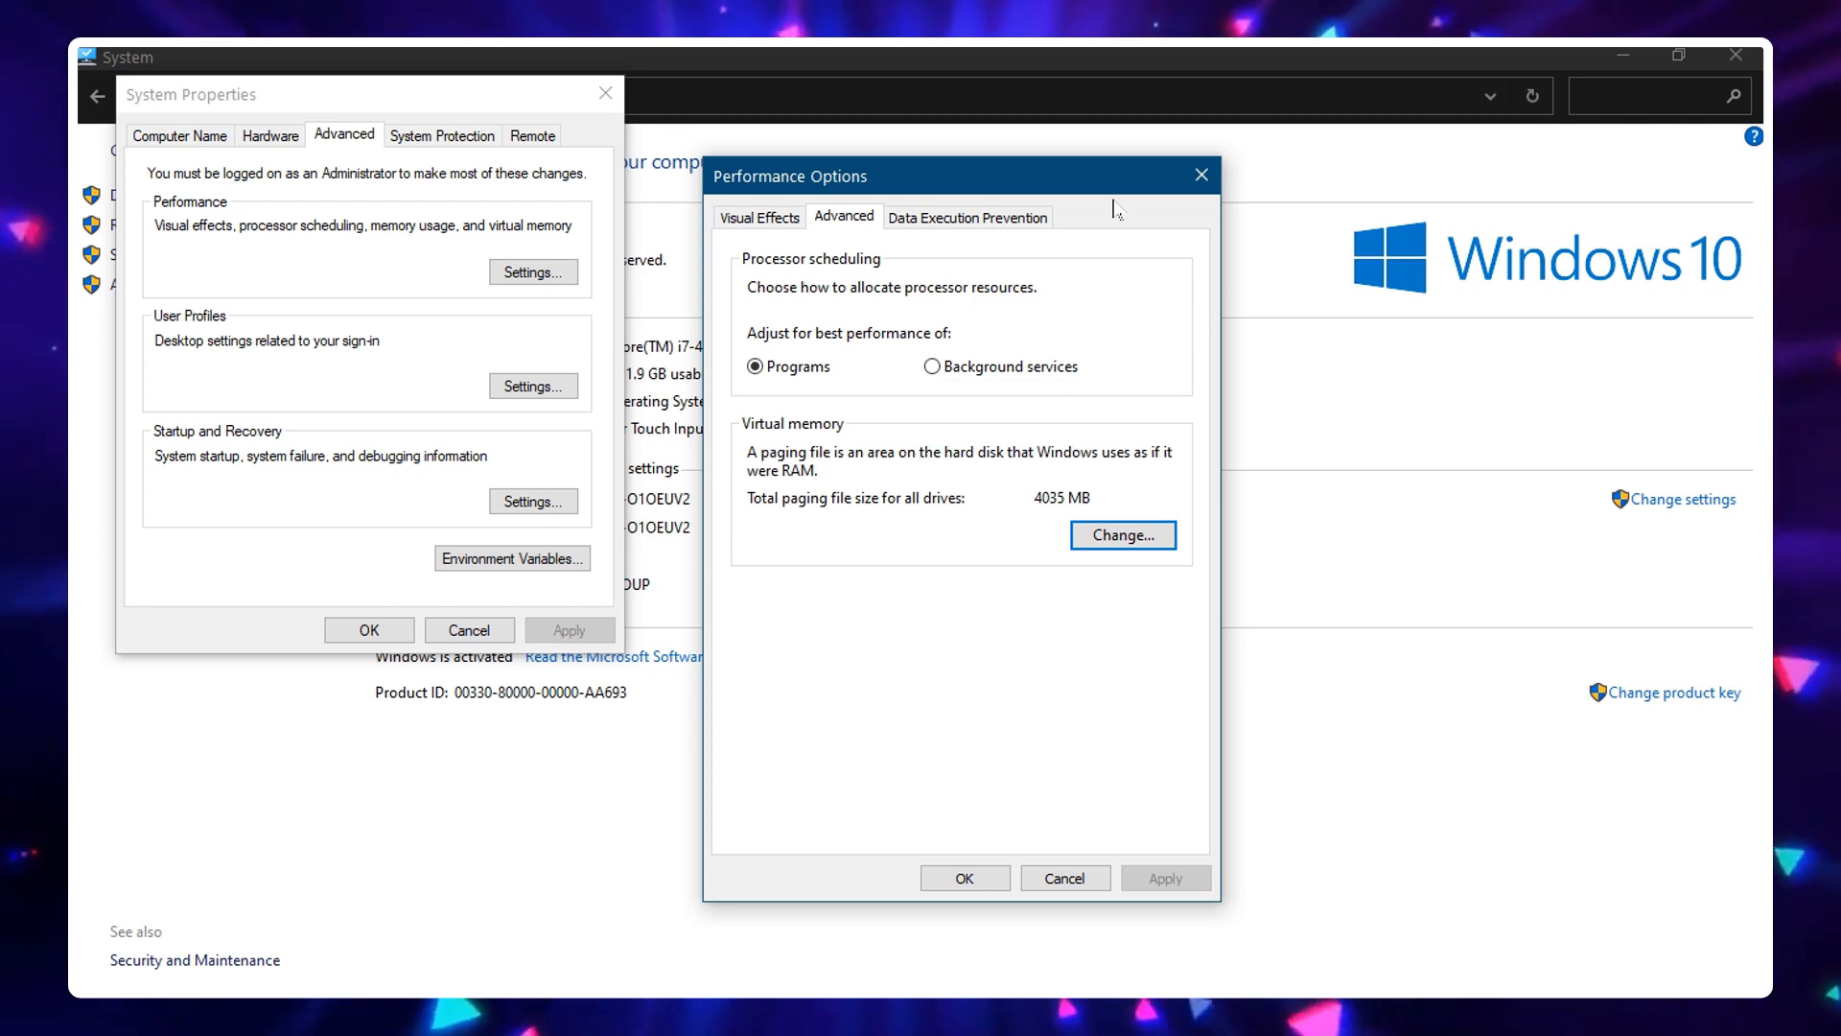
key("super+e")
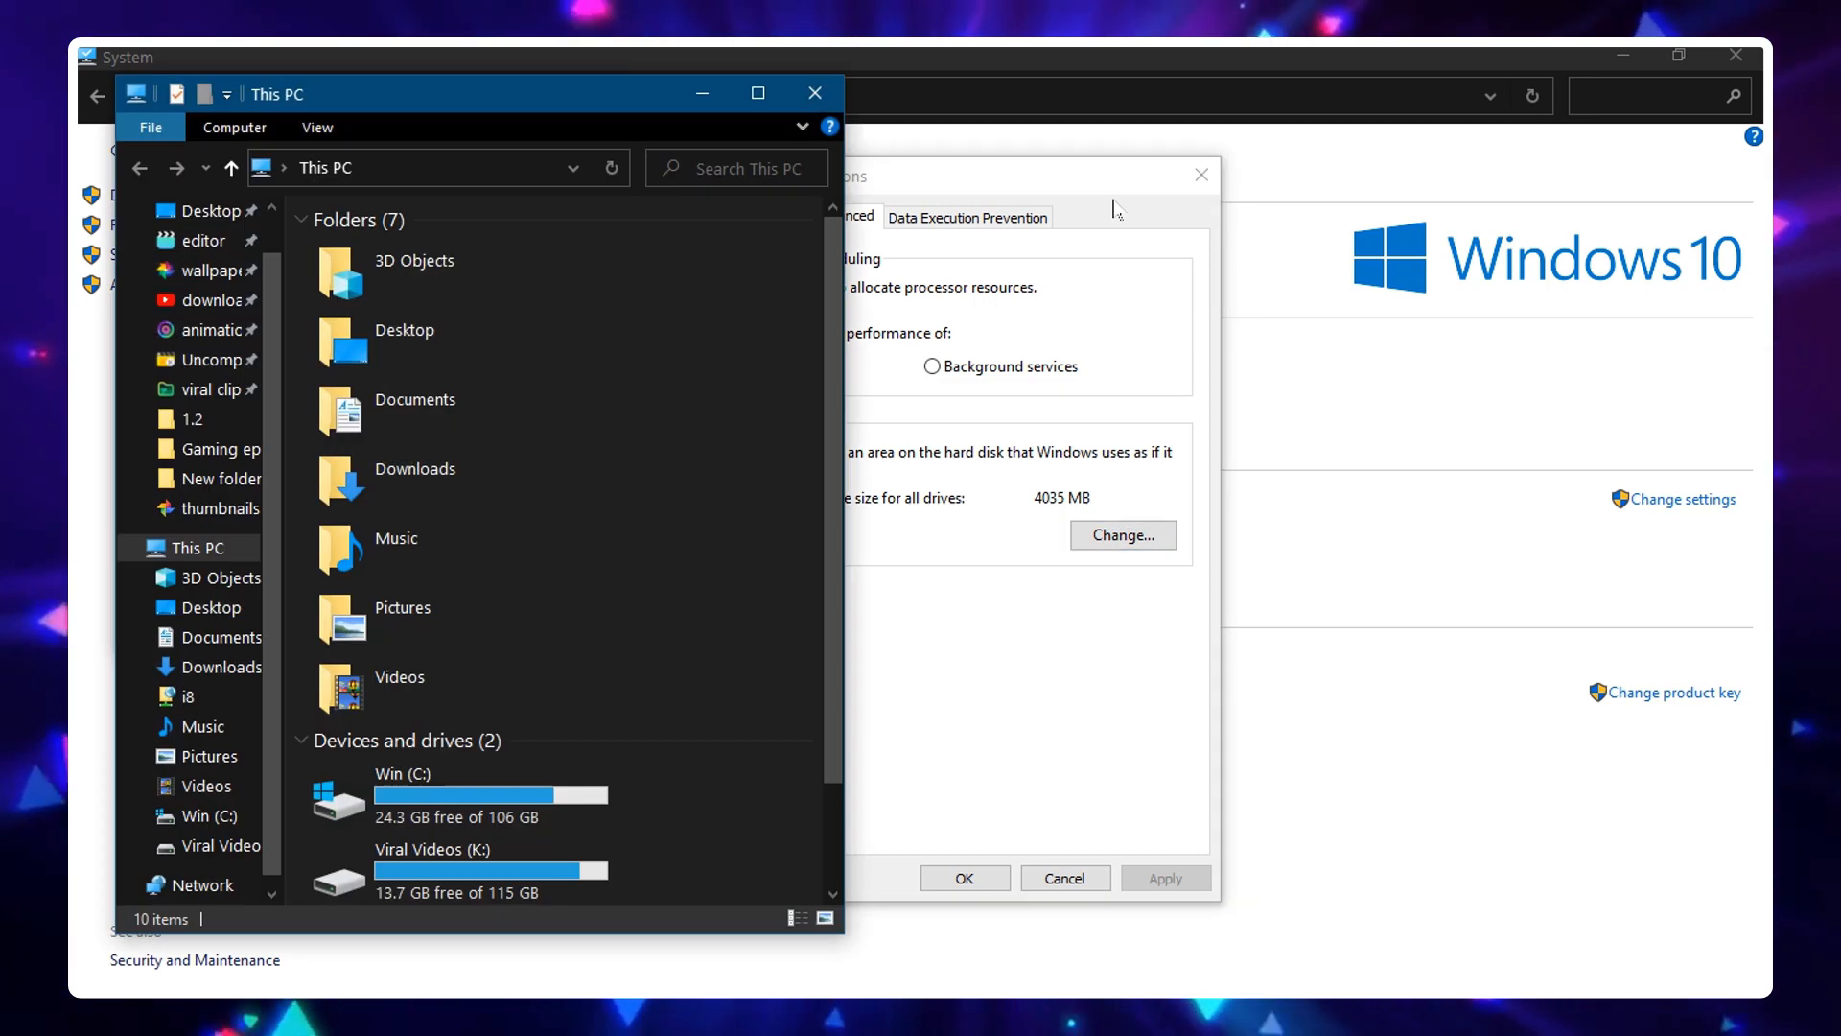
left_click(470, 815)
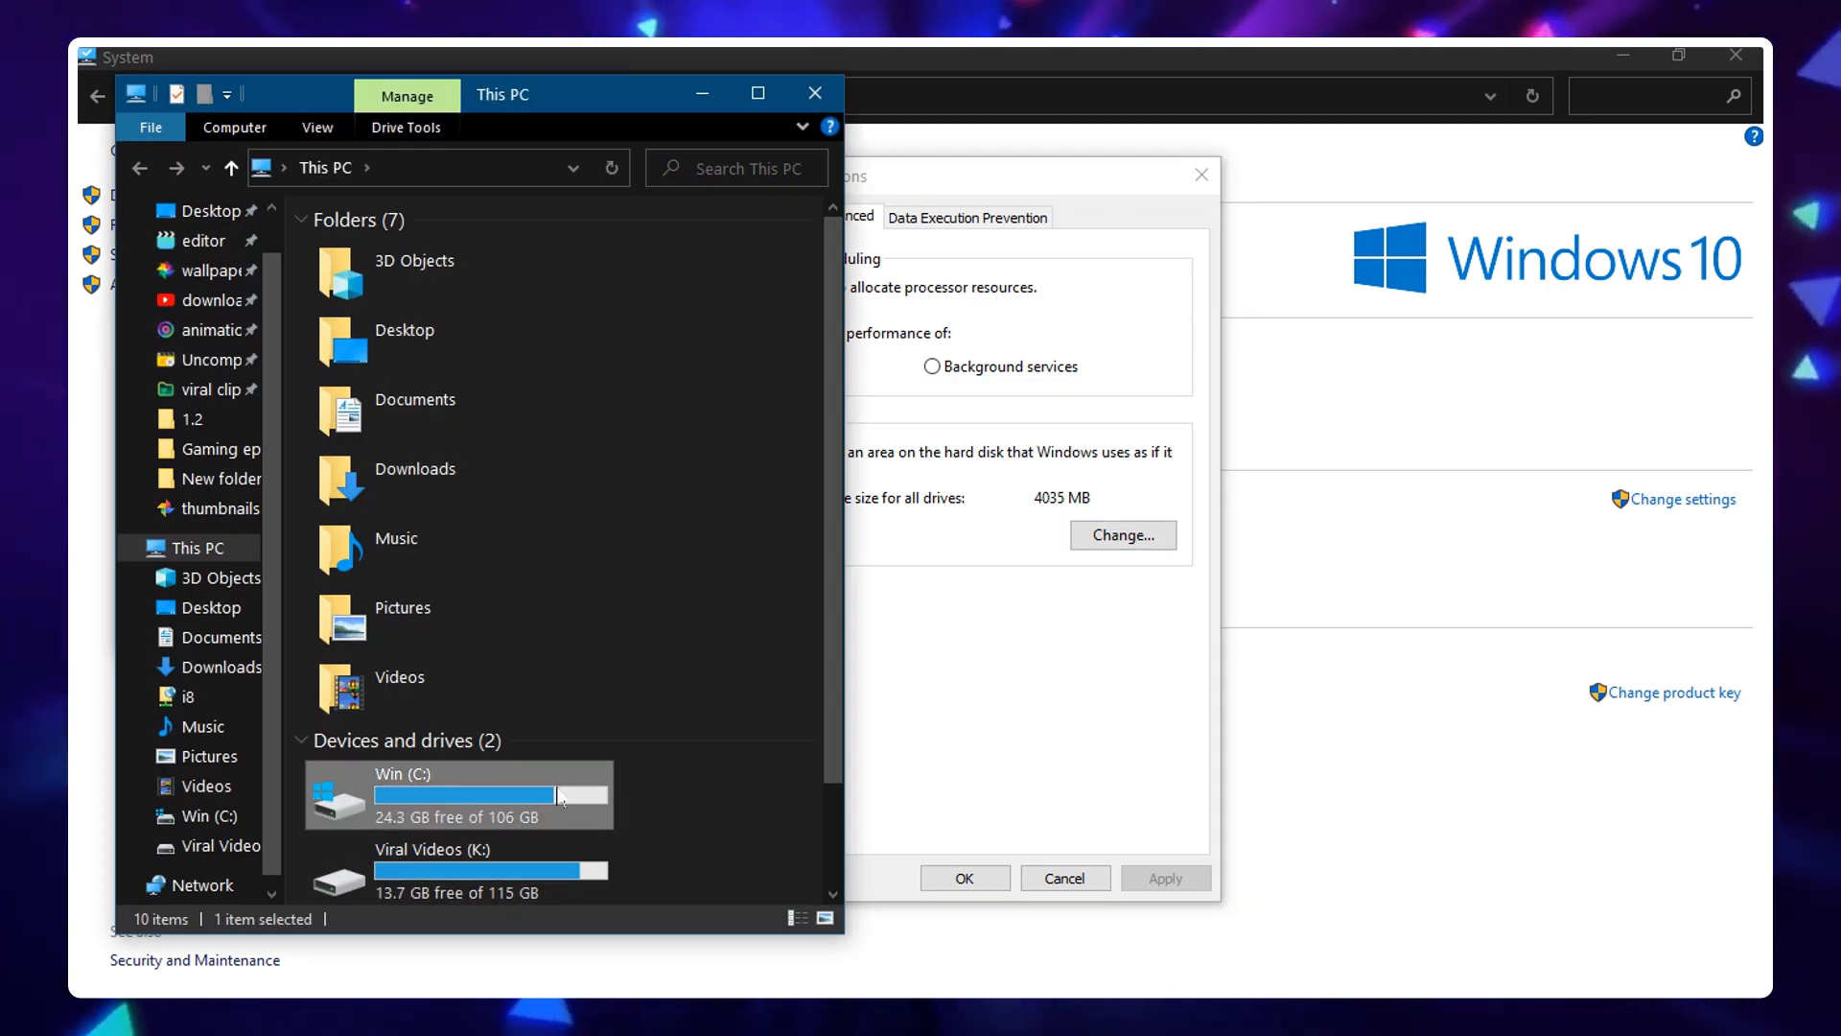
left_click(798, 104)
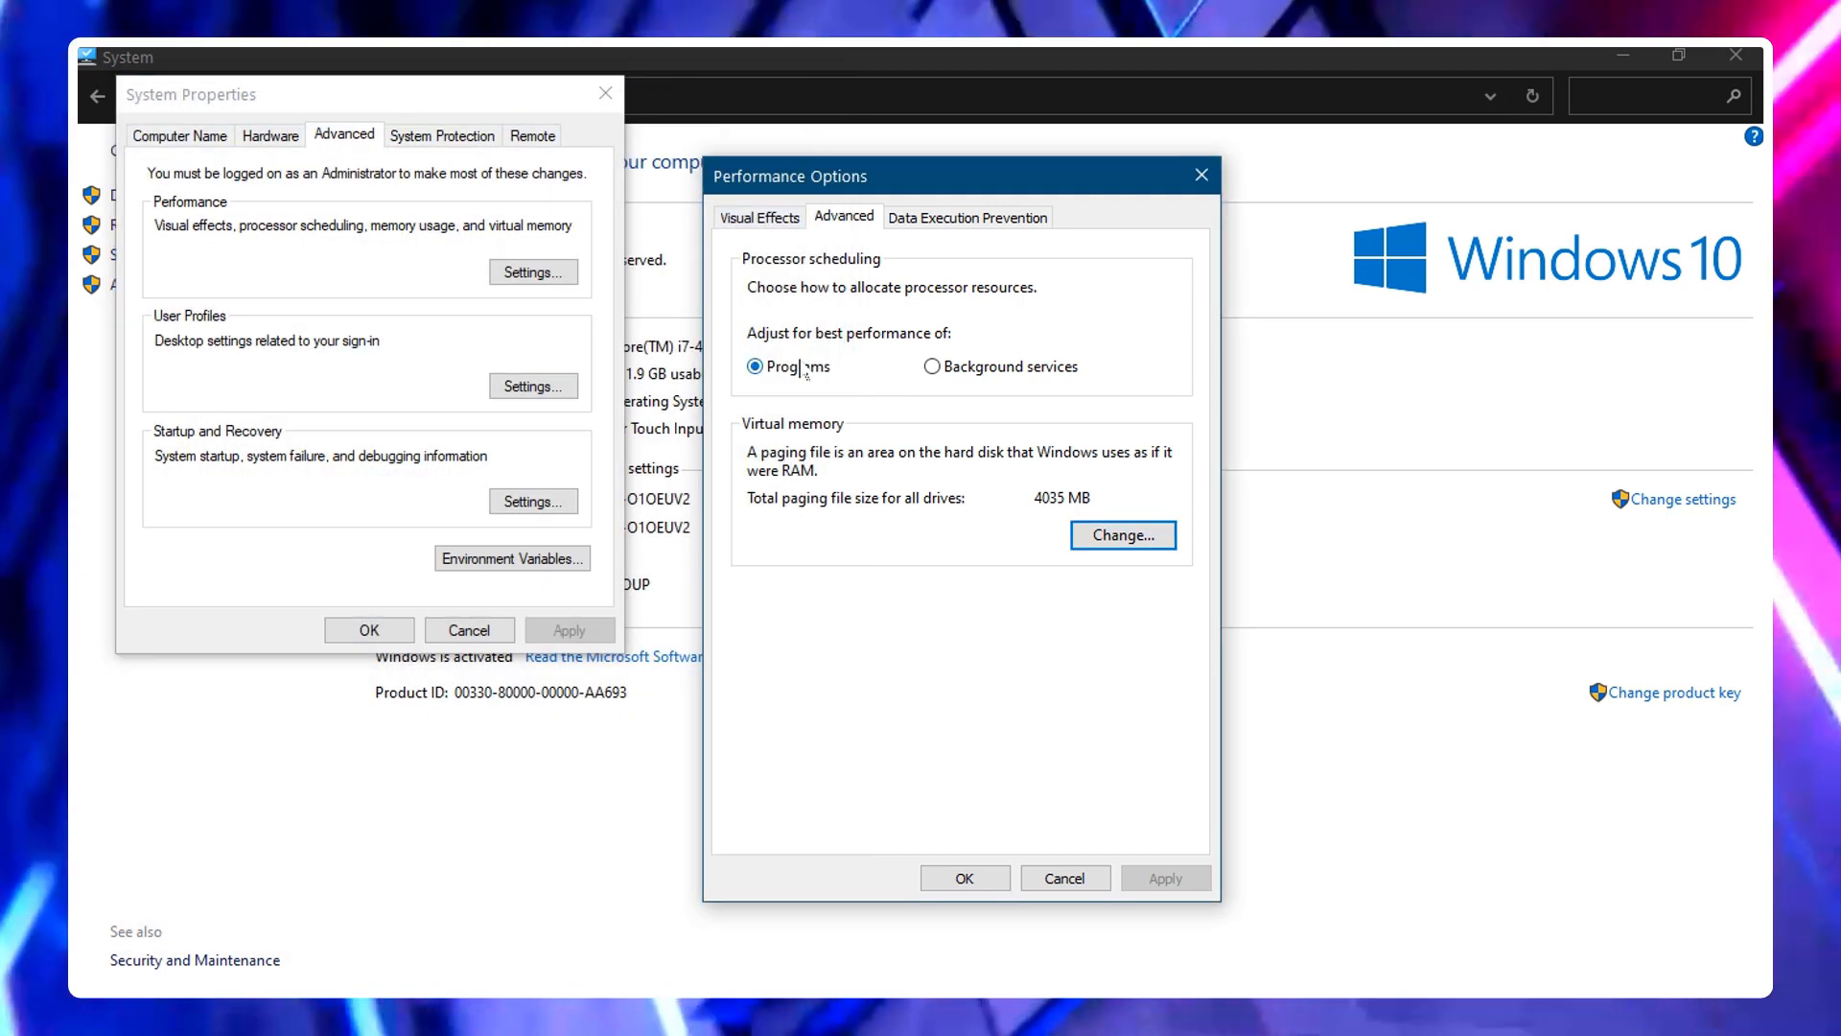
Reopen the Virtual Memory dialog, then close it along with Performance Options
left_click(1158, 533)
left_click(1197, 238)
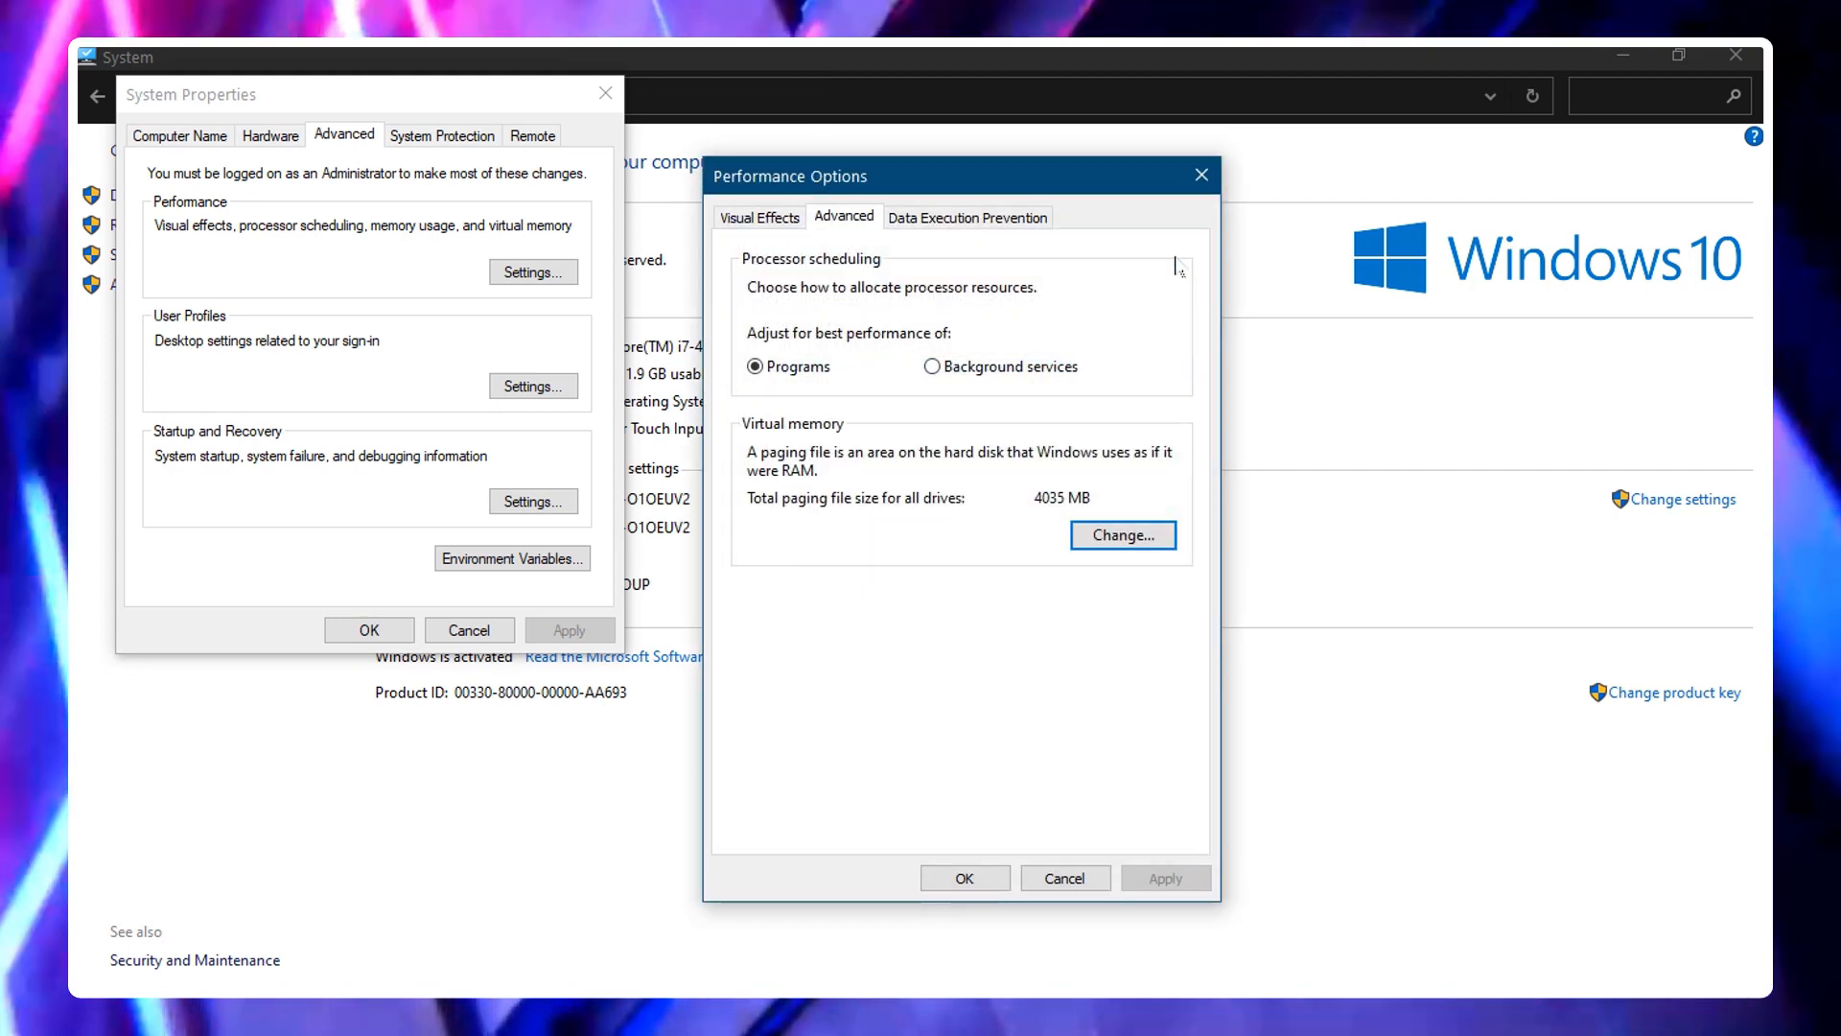
left_click(1134, 539)
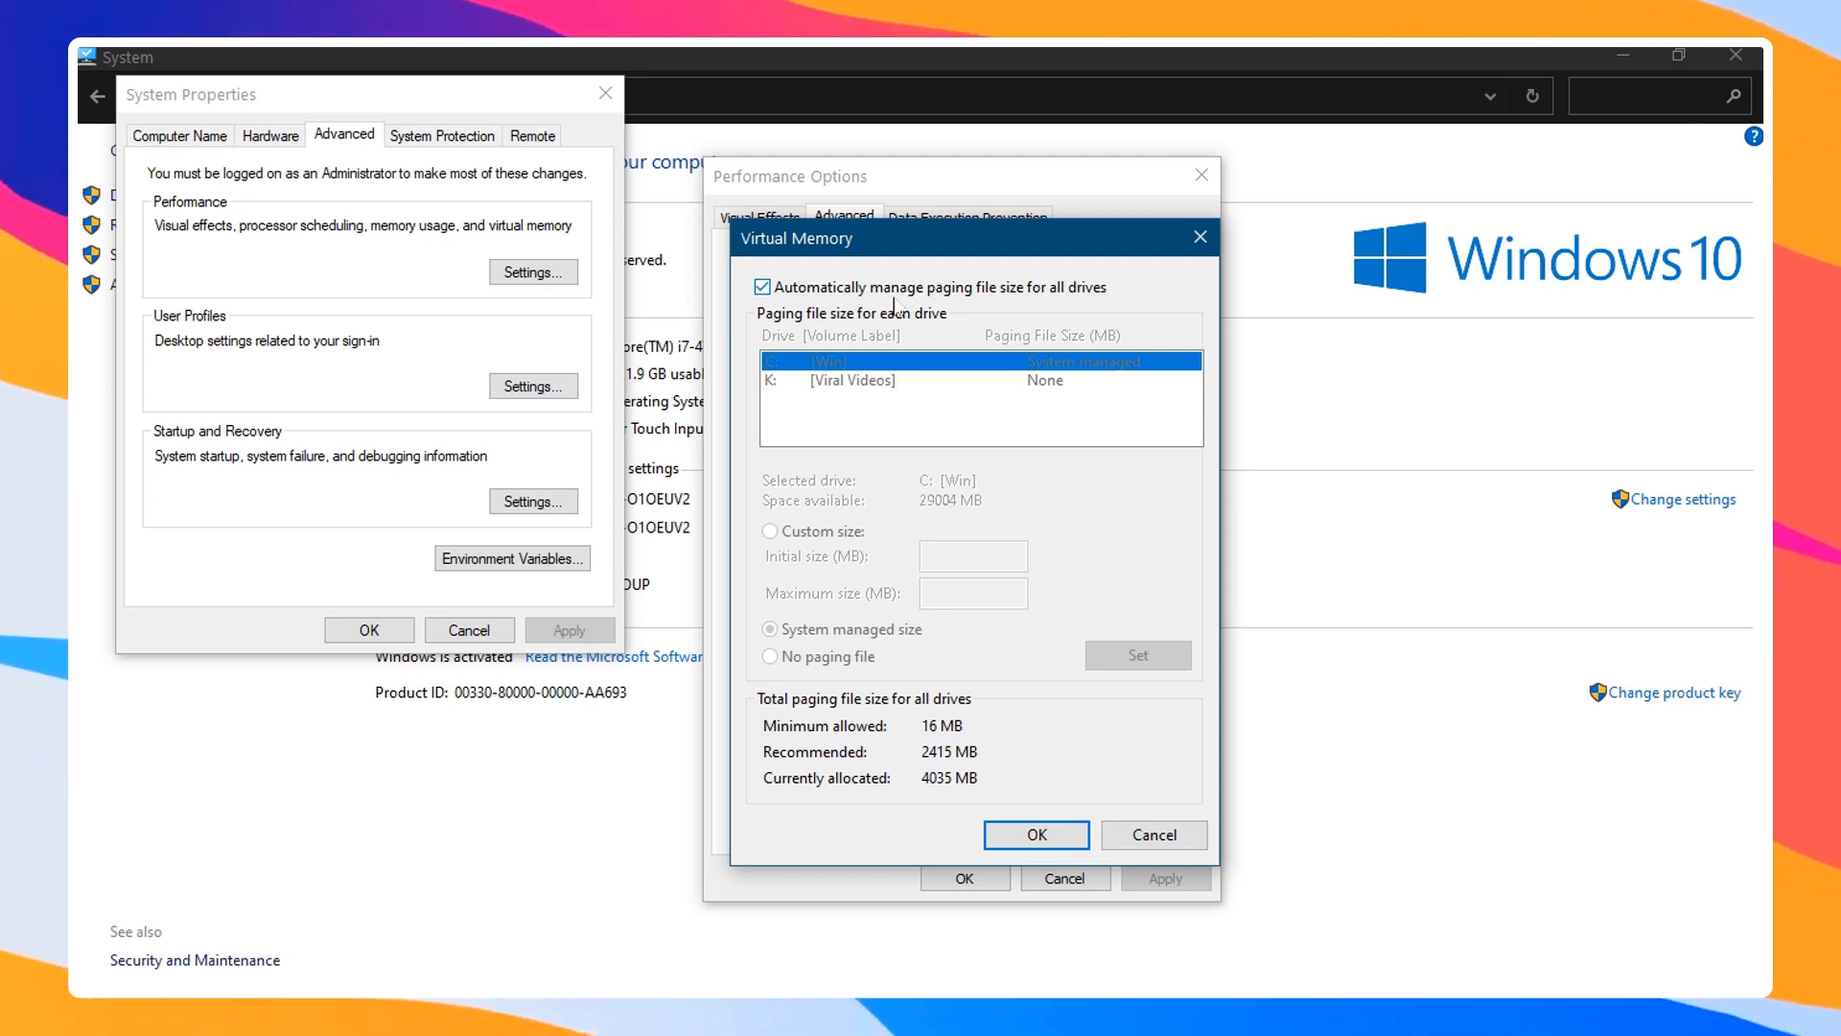
left_click(1200, 237)
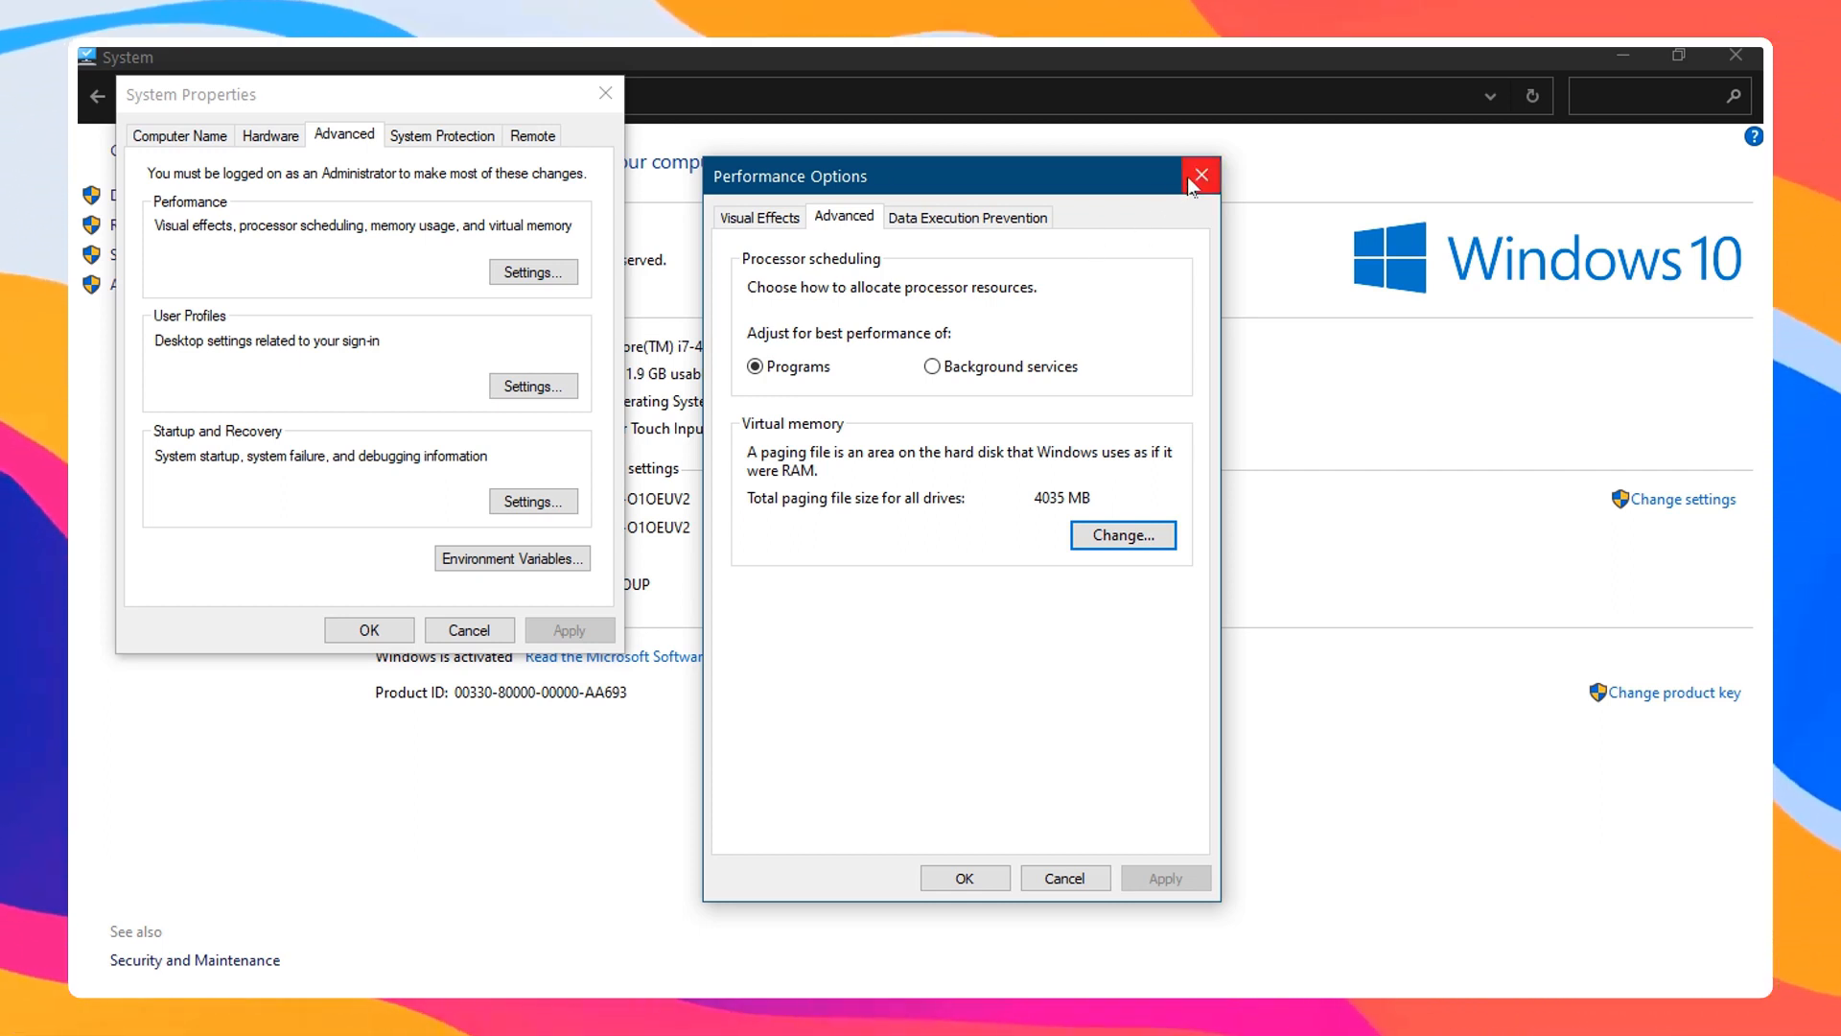
left_click(1201, 176)
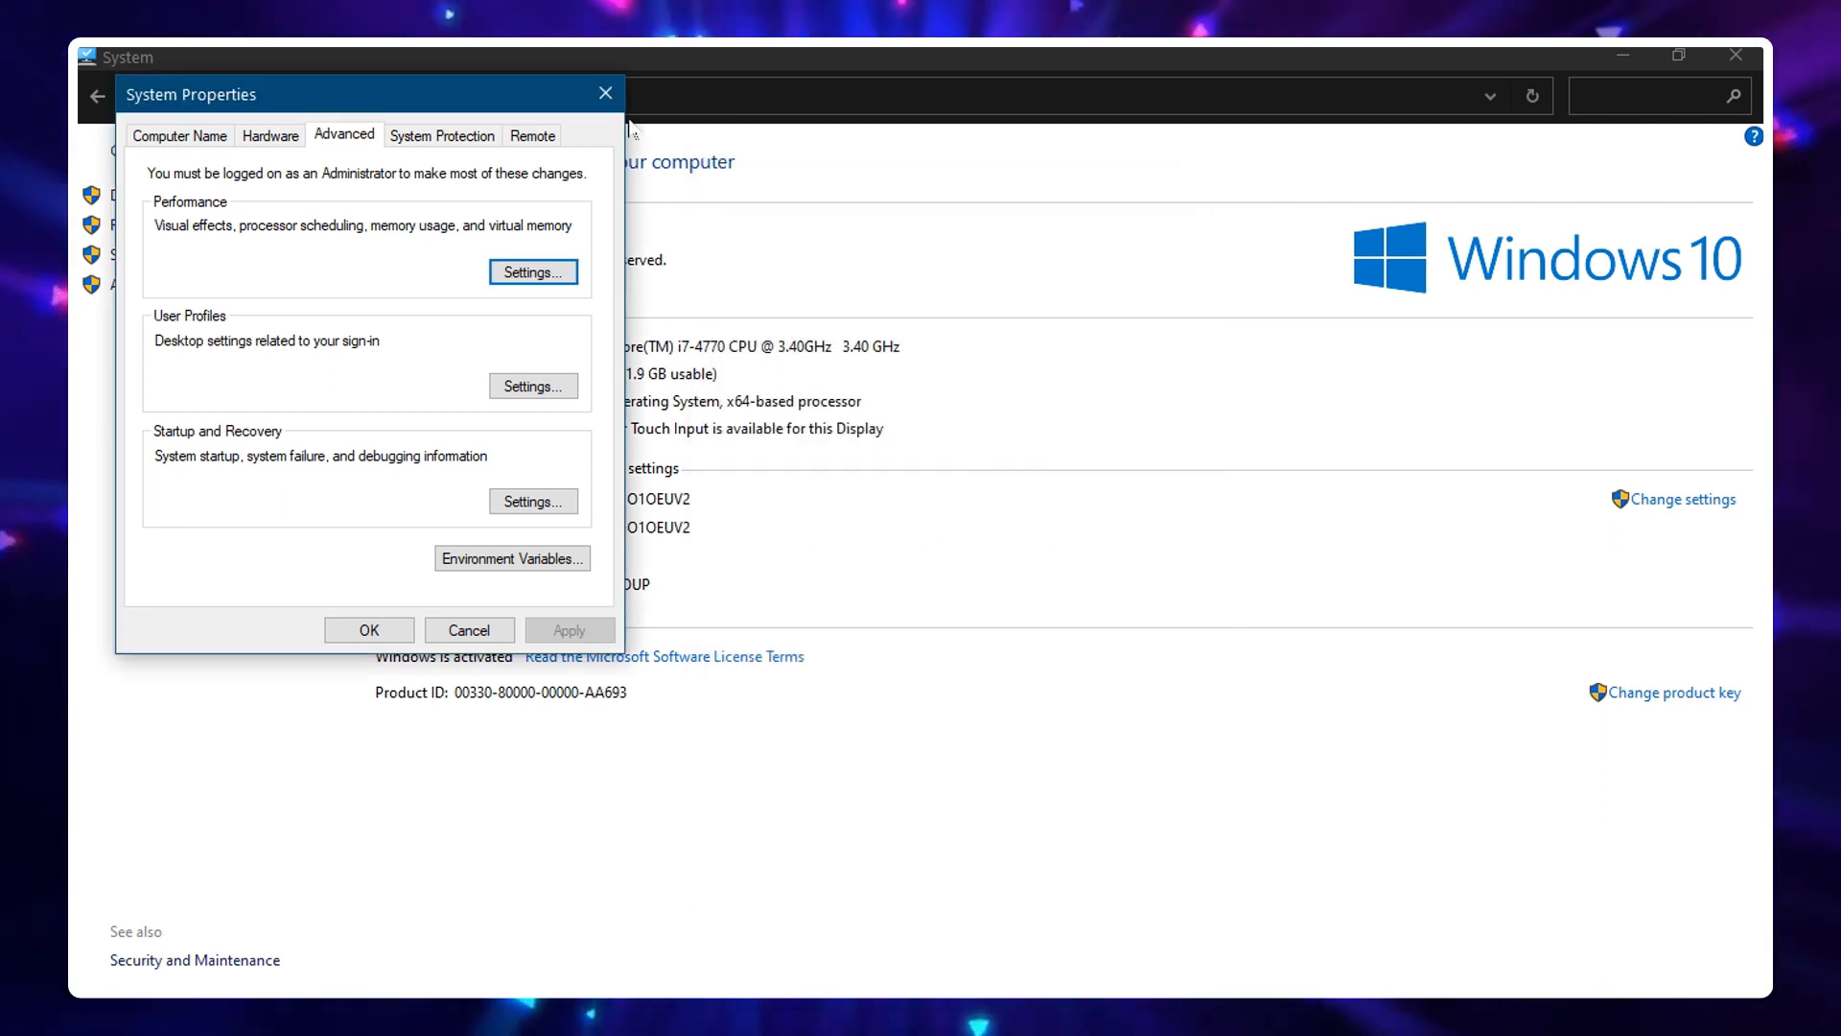
Close the System Properties dialog, the System control panel window and File Explorer
left_click_drag(513, 98, 1186, 153)
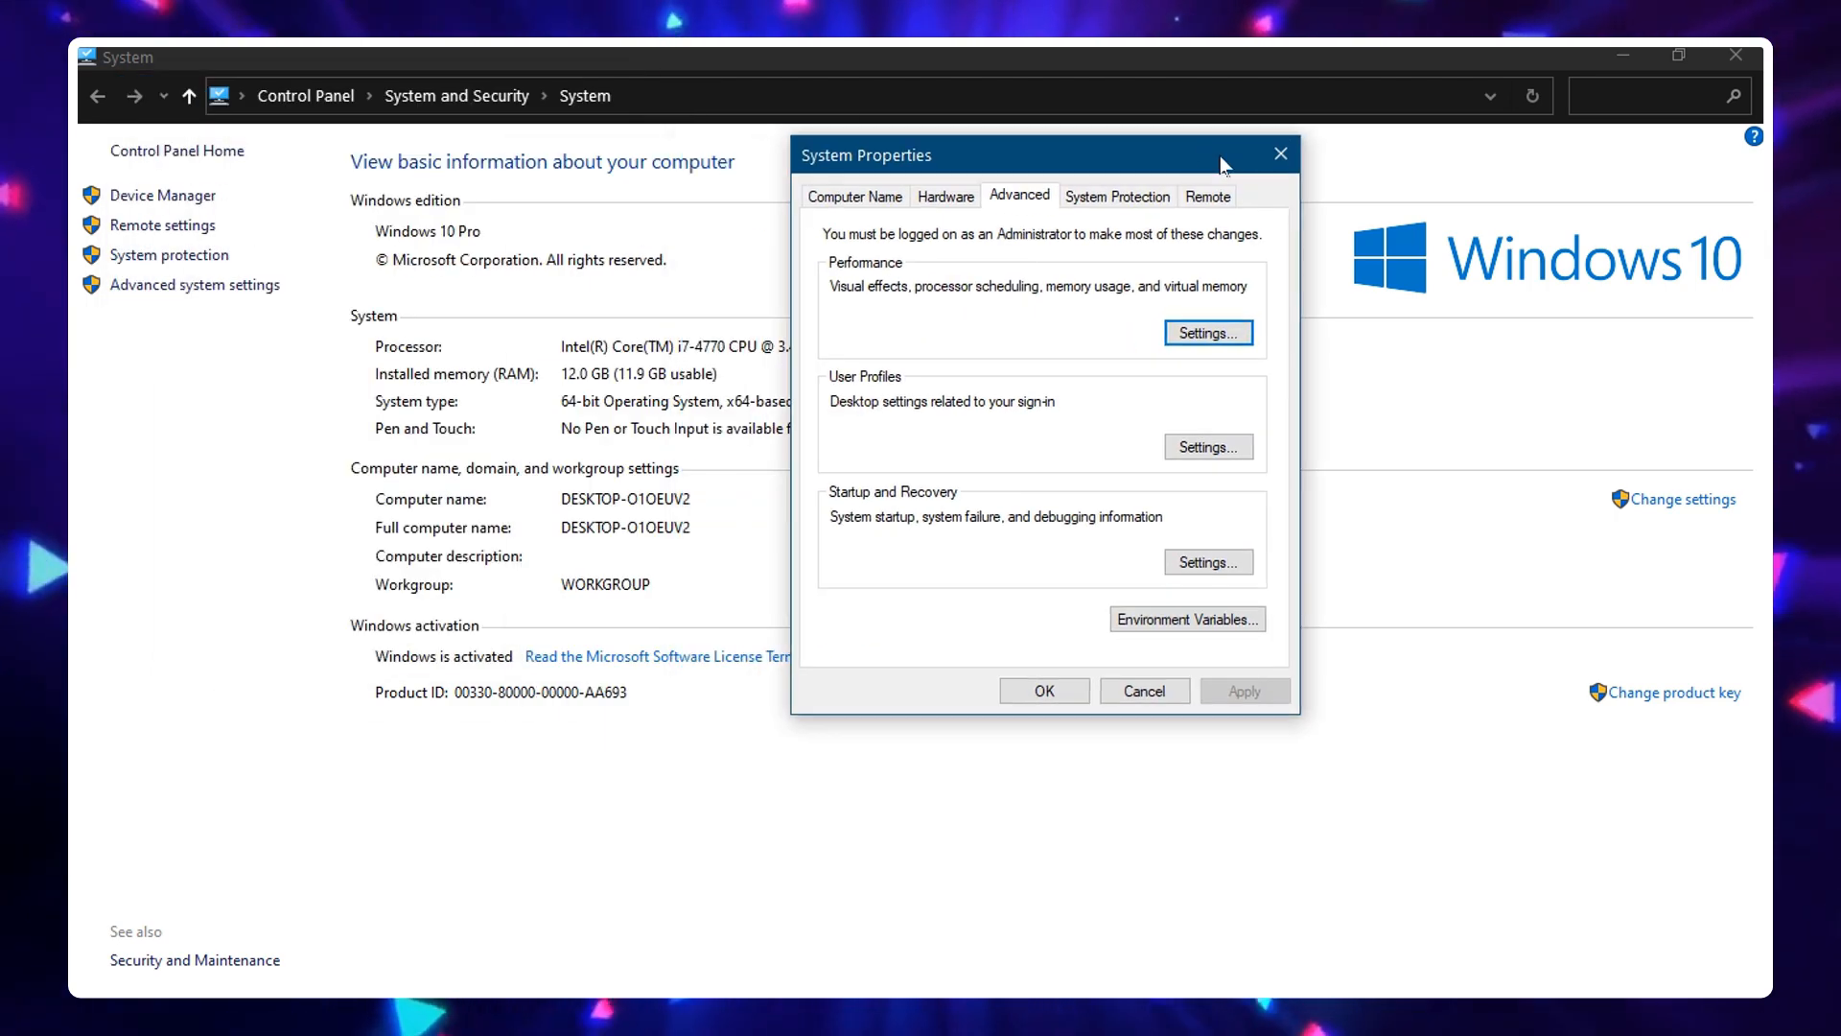
left_click(1279, 148)
left_click(1734, 54)
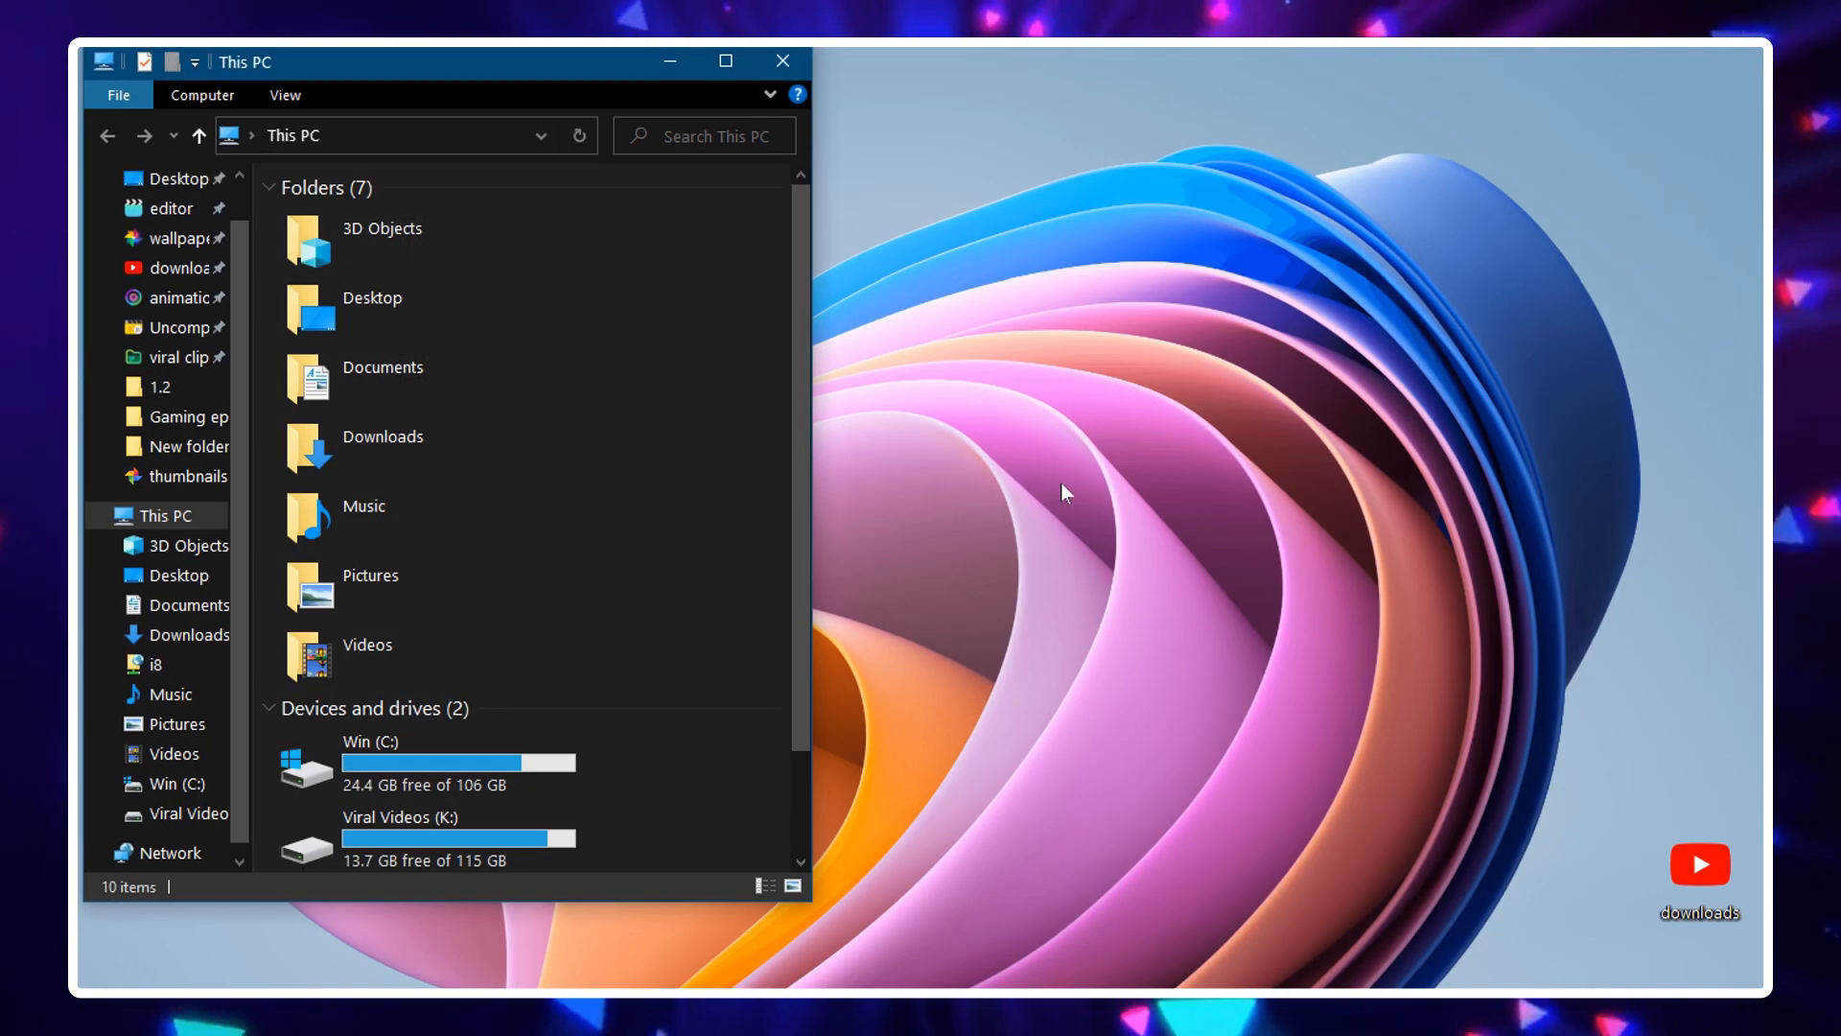
left_click(806, 72)
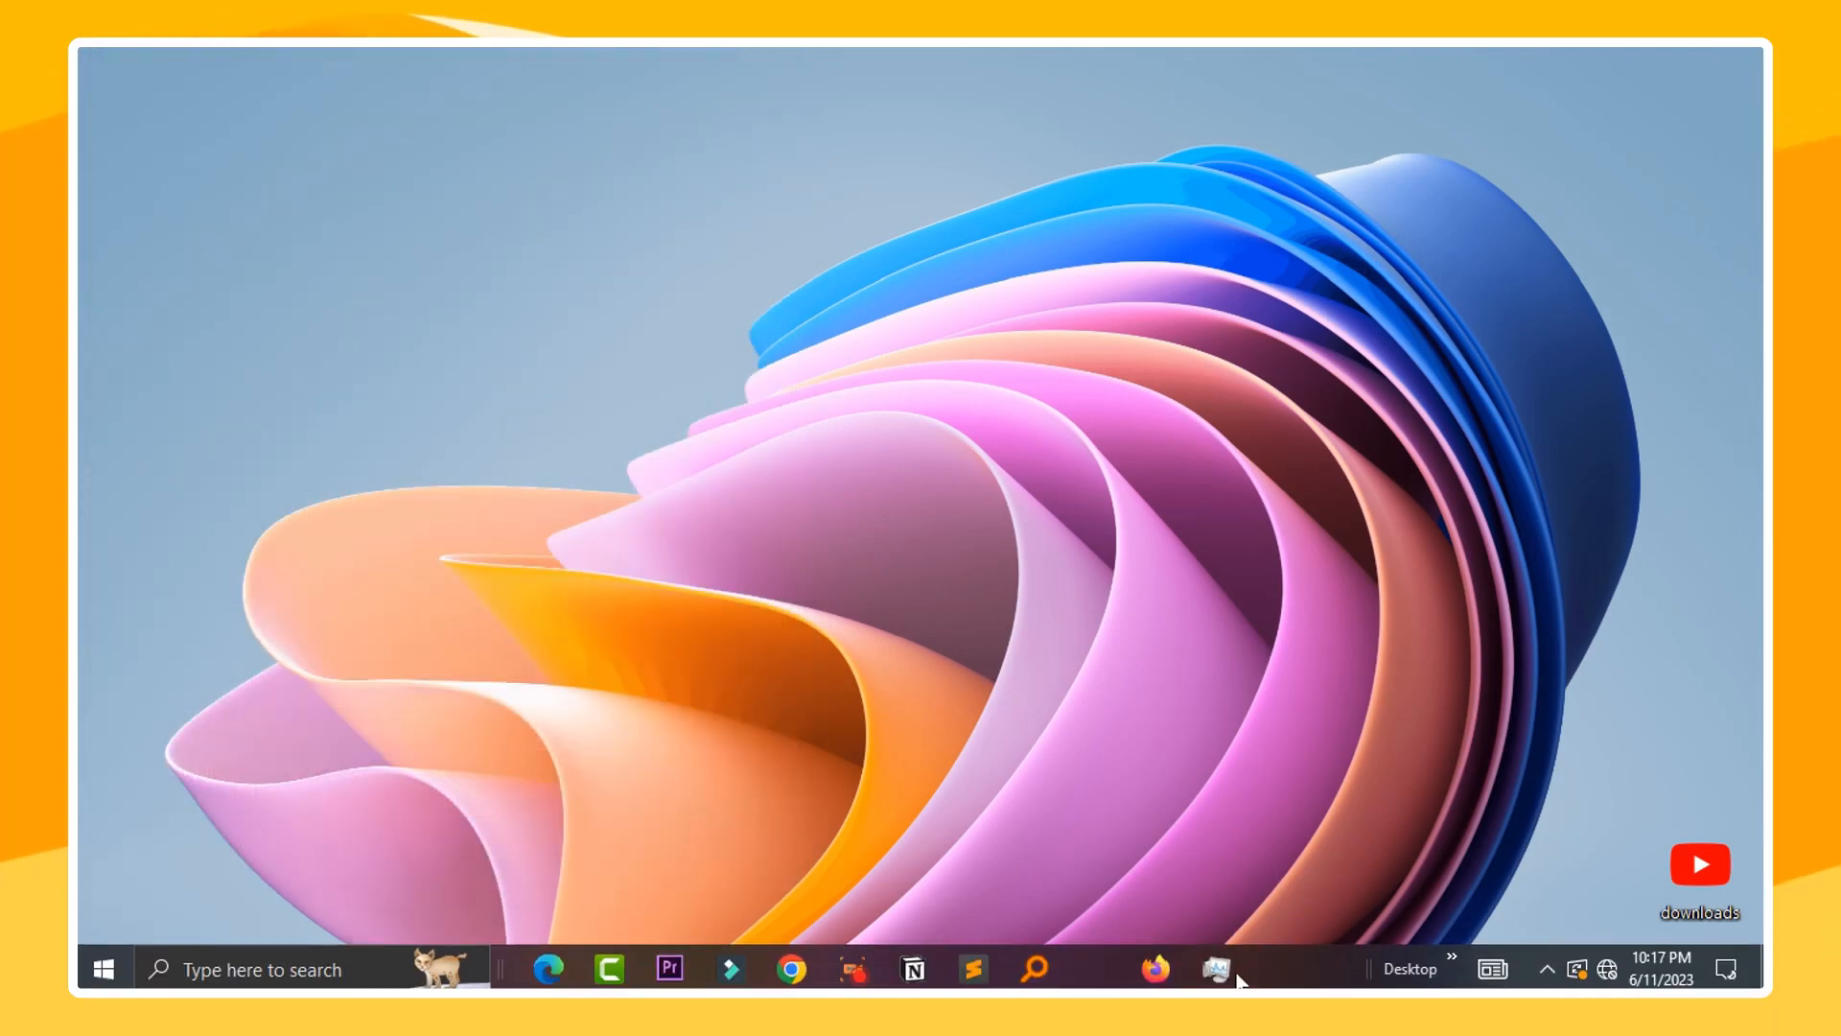
Bring up Task Manager to review memory usage on its Memory performance page, then minimize it
left_click(1218, 971)
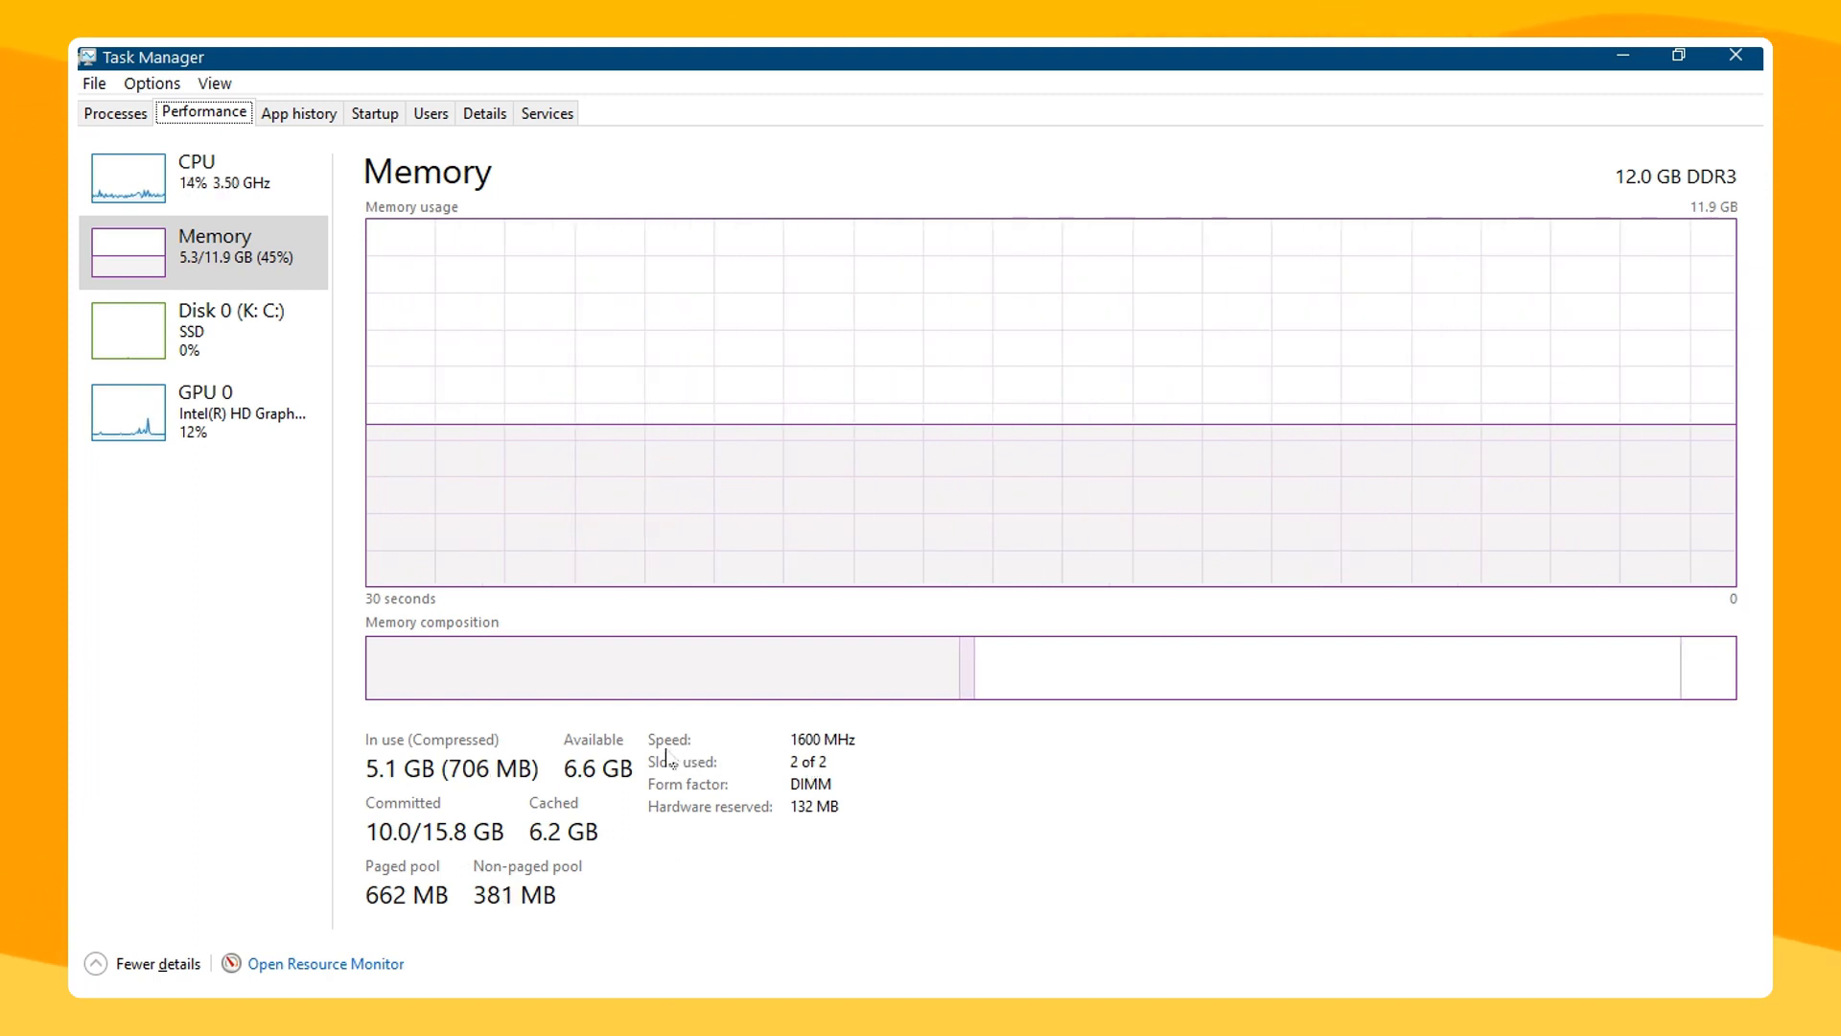
mouse_move(799, 762)
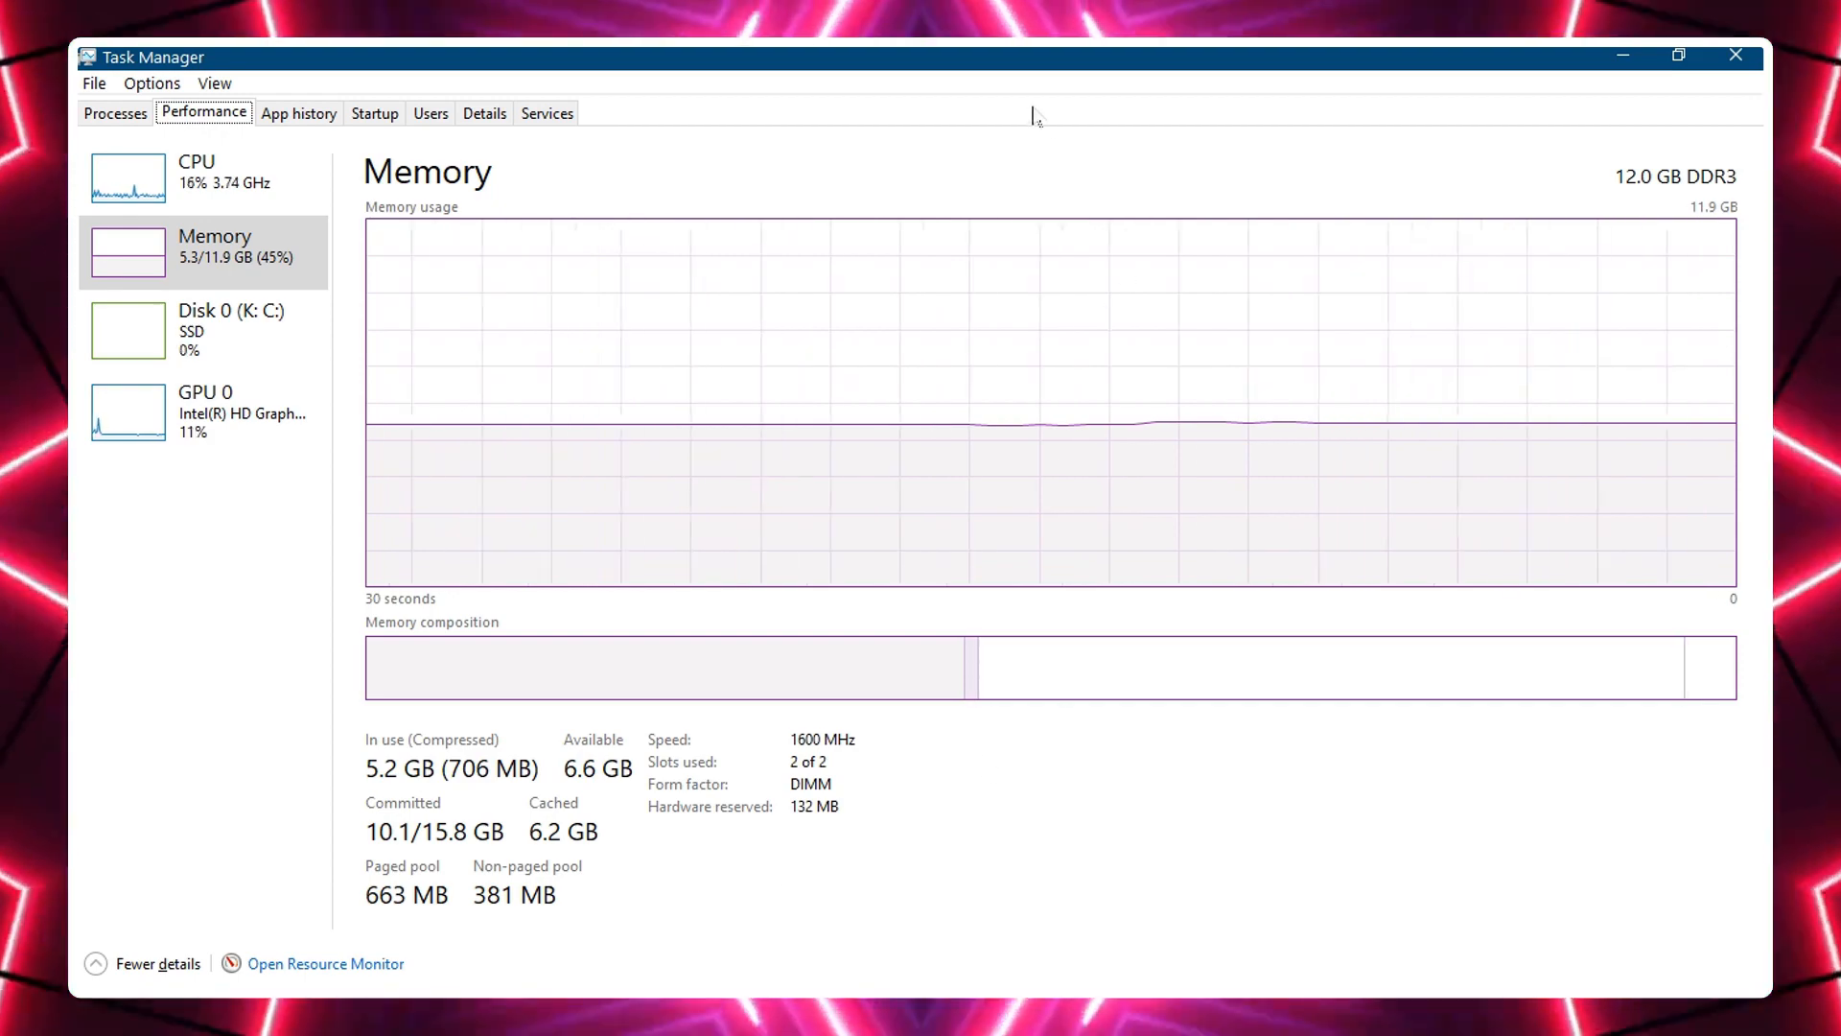
left_click(1623, 55)
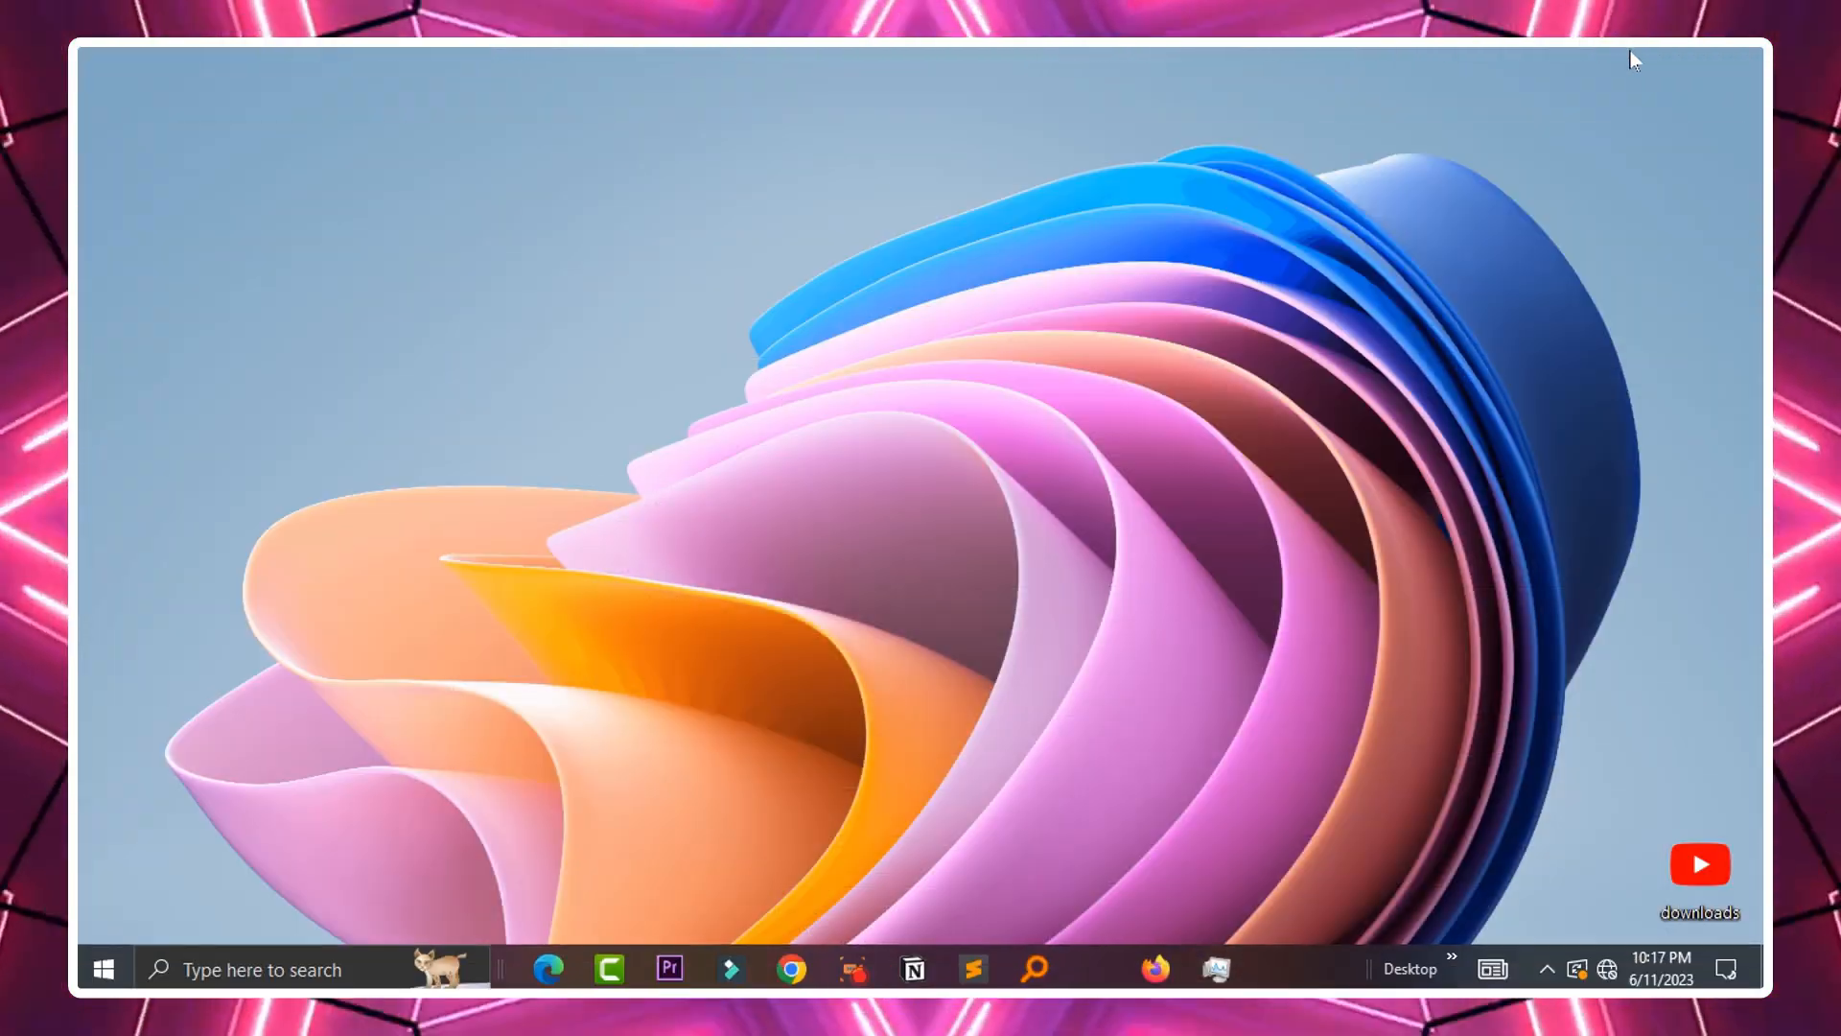
left_click(781, 285)
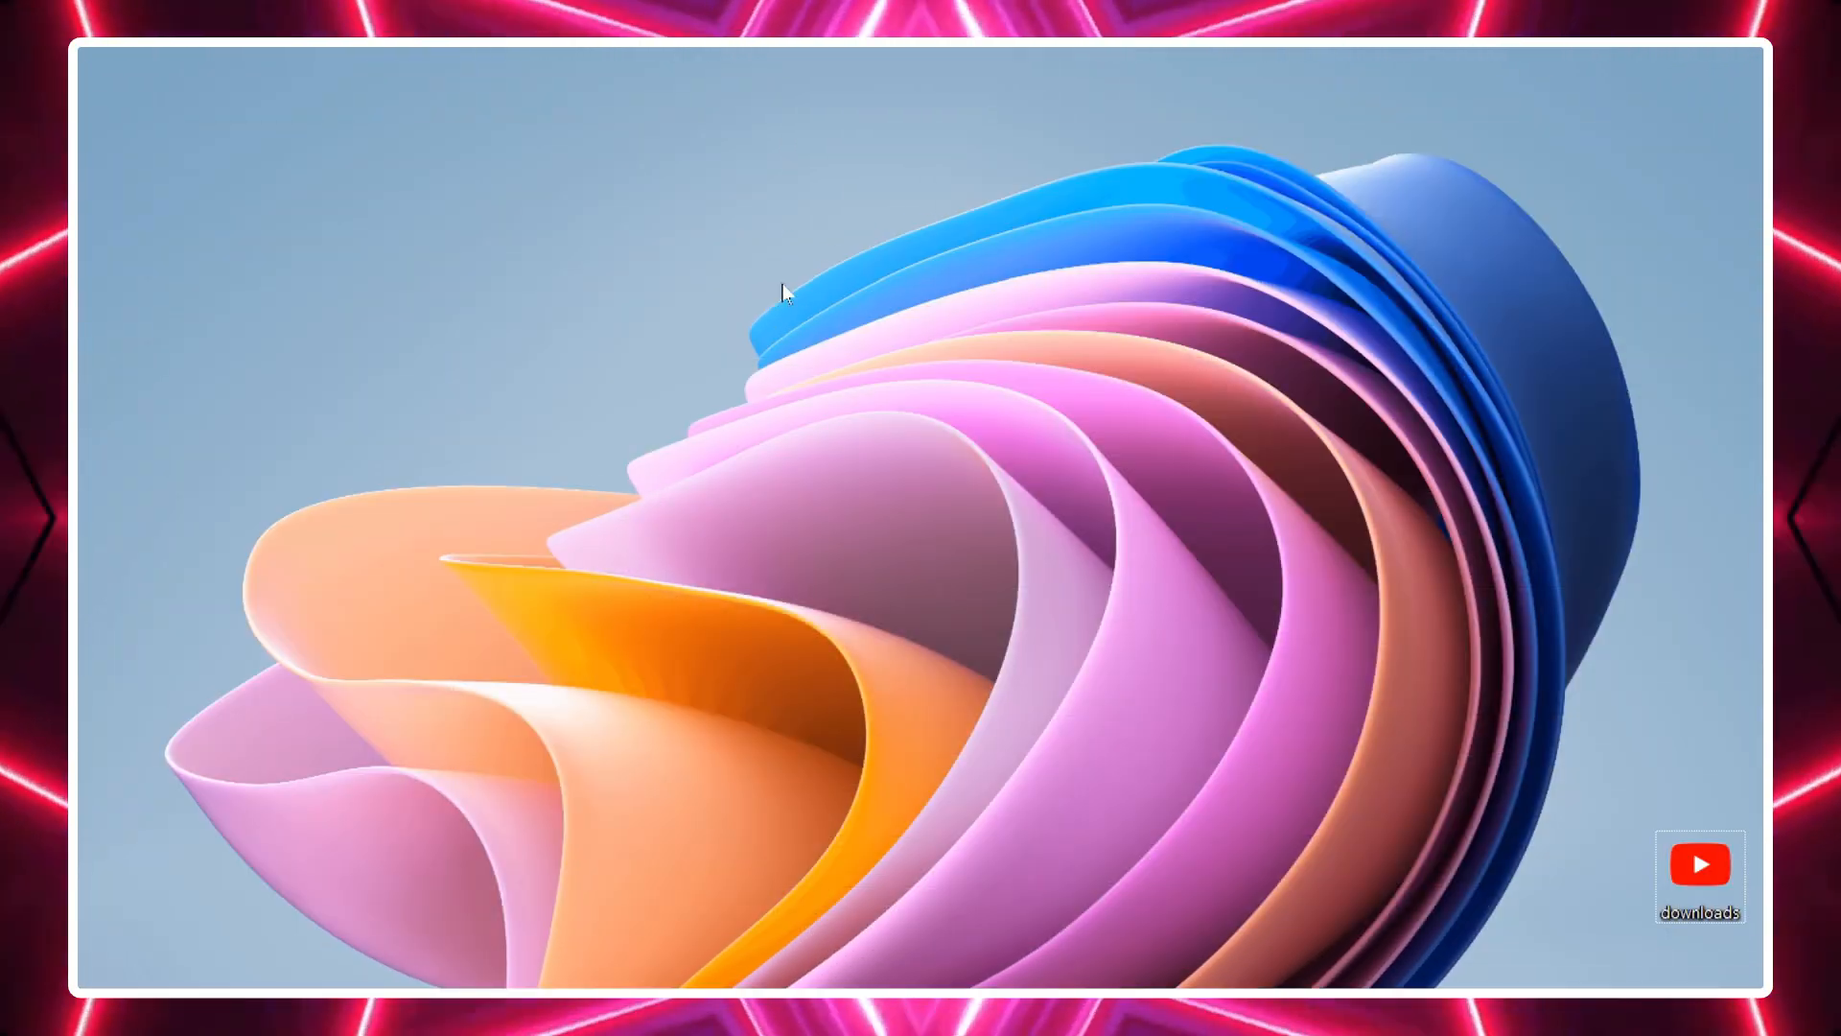